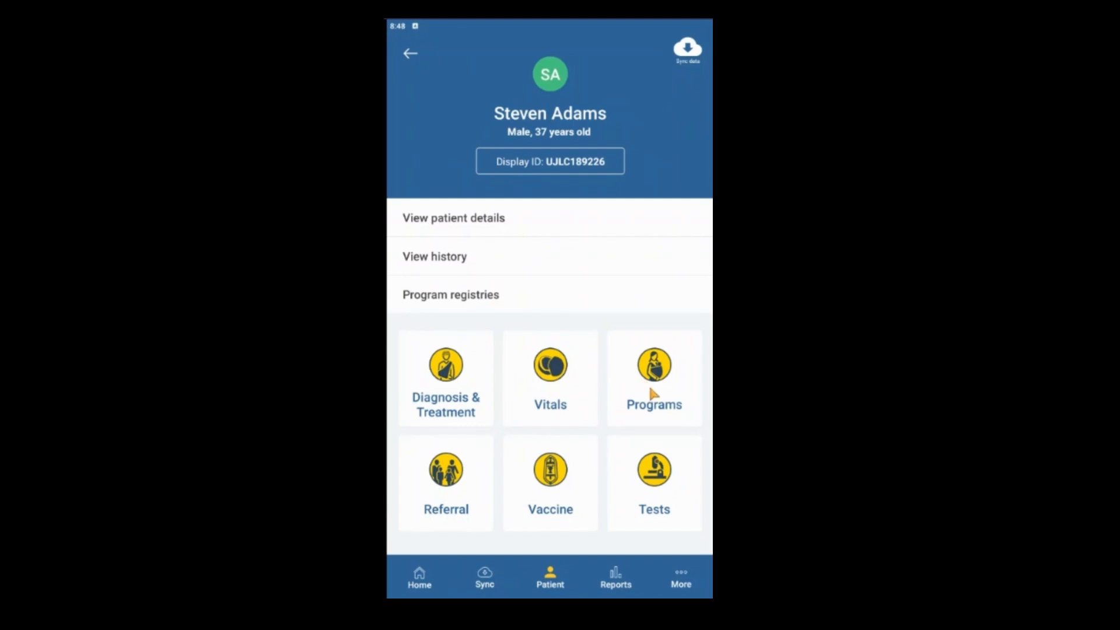
Start a new PEN Fa'aSamoa "Village Screening Form (new)" for the patient and continue past its introduction.
click(653, 396)
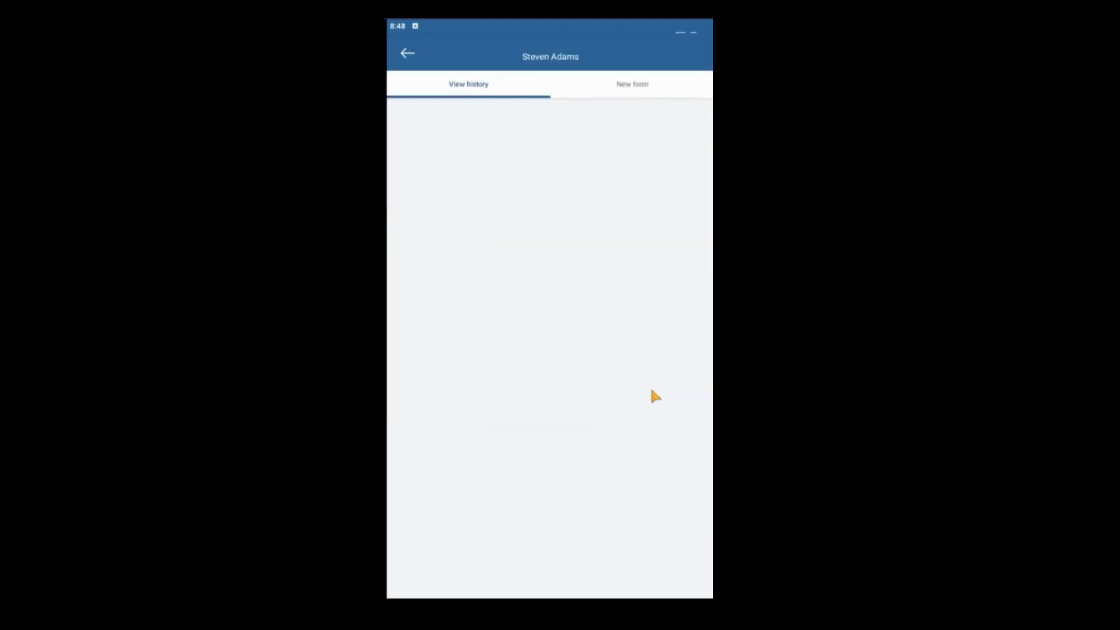
click(638, 84)
click(585, 502)
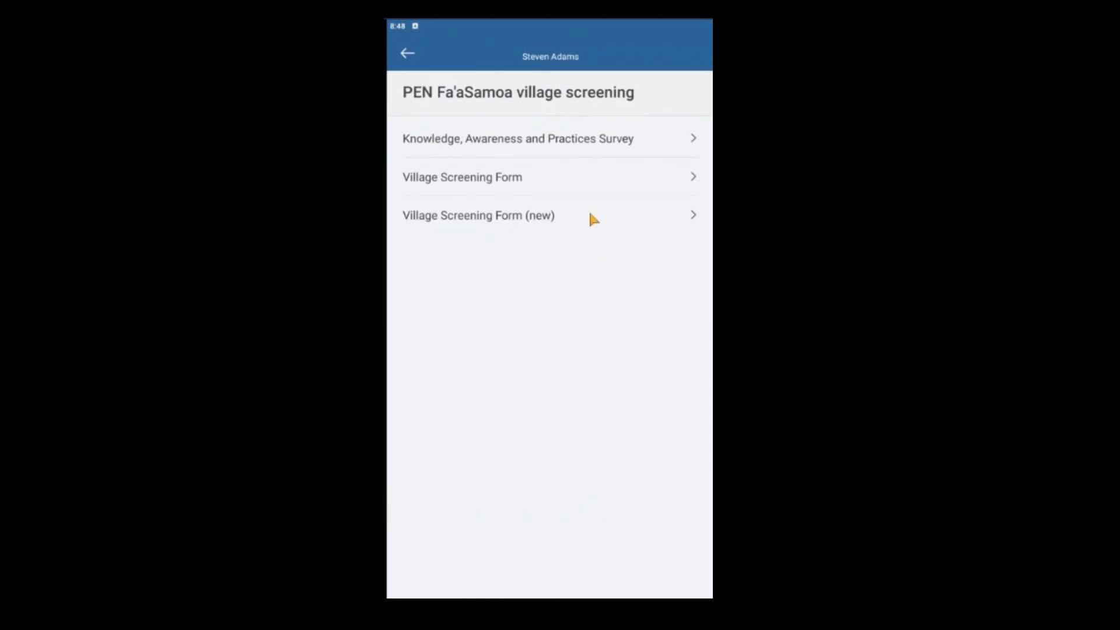
click(593, 215)
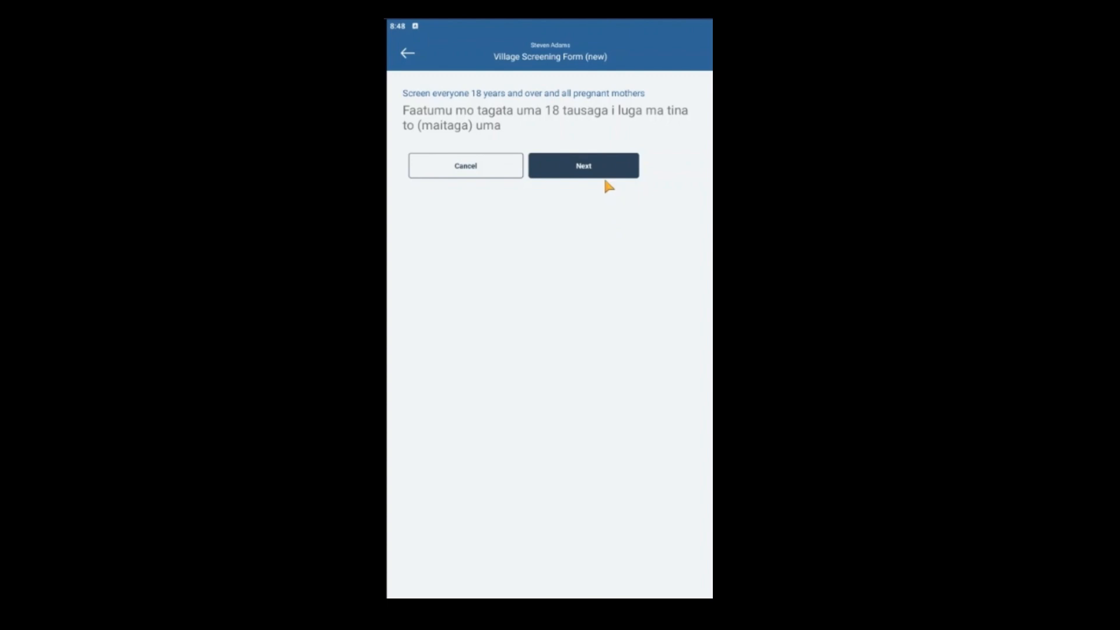
click(600, 167)
Set the screening date to 8 July 2024 and the village to Alafou.
click(670, 151)
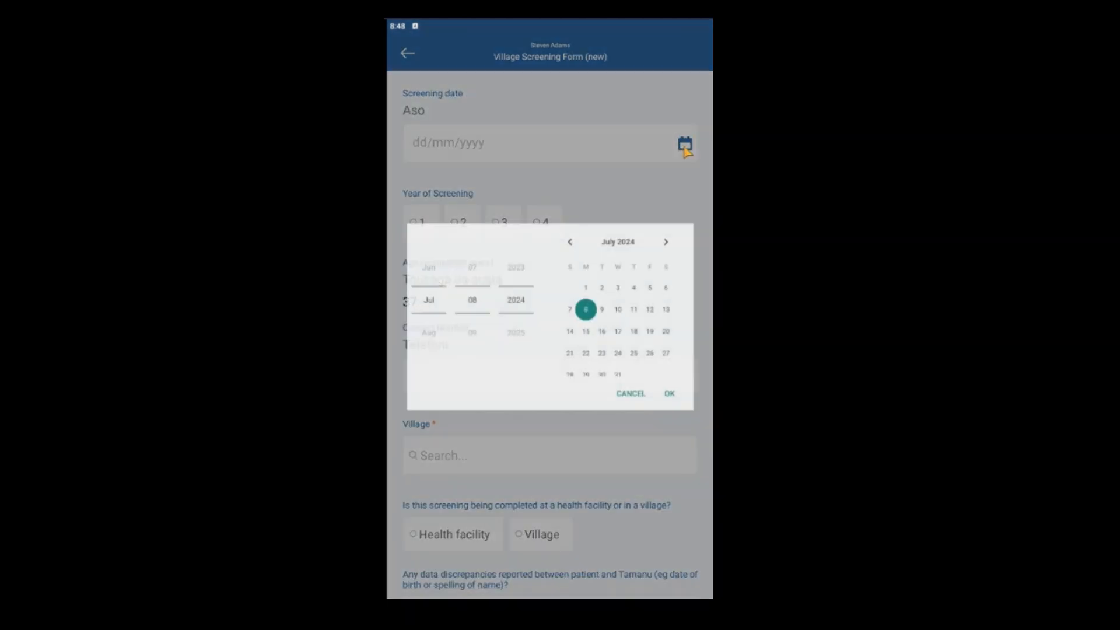
click(670, 394)
scroll(553, 375, down, 4)
click(615, 230)
click(493, 236)
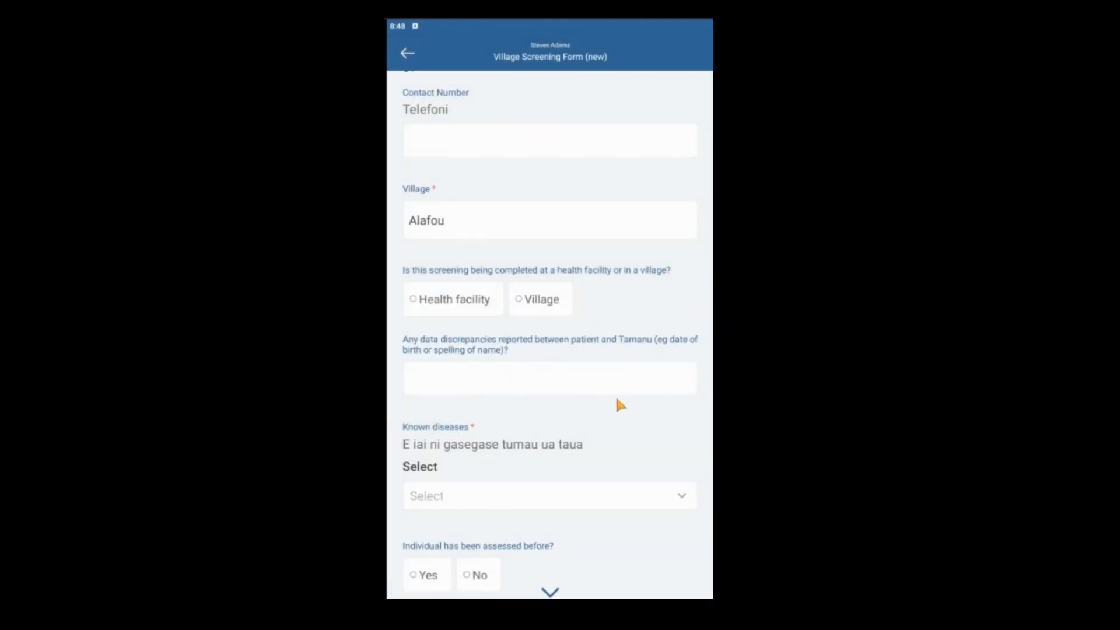
Record "None (leai se mea)" as the known diseases and continue to the symptoms questions.
scroll(615, 396, down, 2)
click(621, 439)
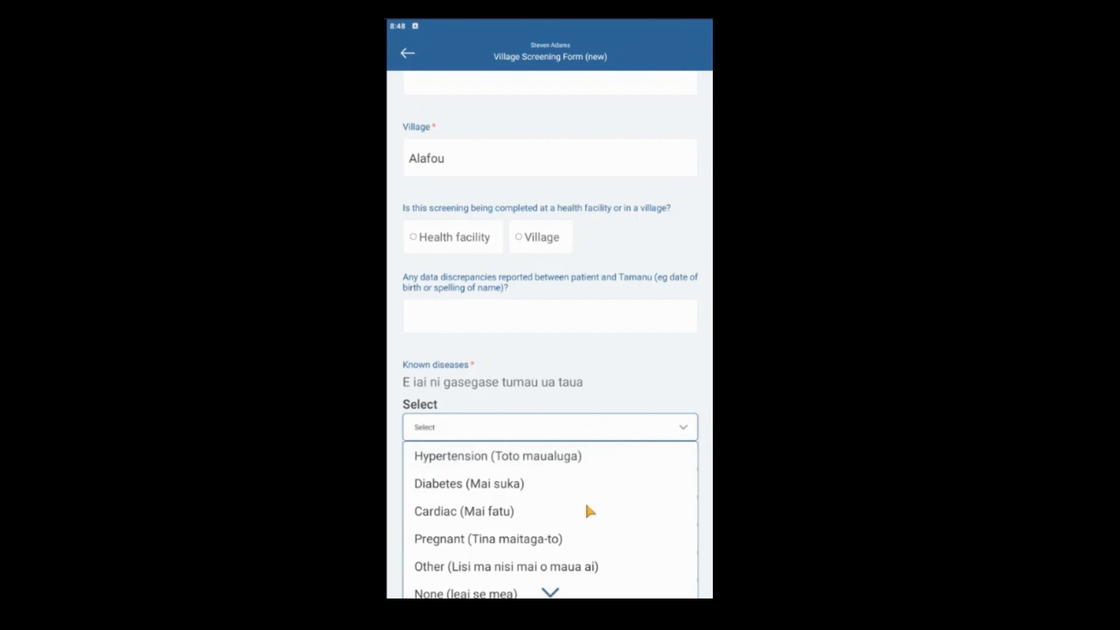
scroll(586, 502, down, 3)
click(514, 412)
click(607, 440)
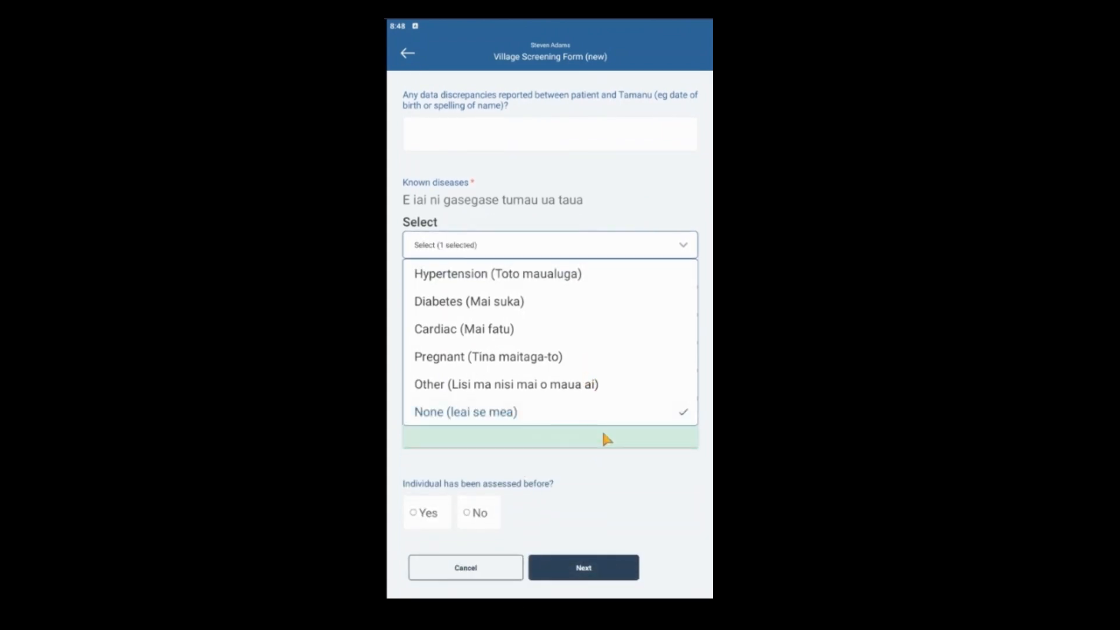
click(583, 568)
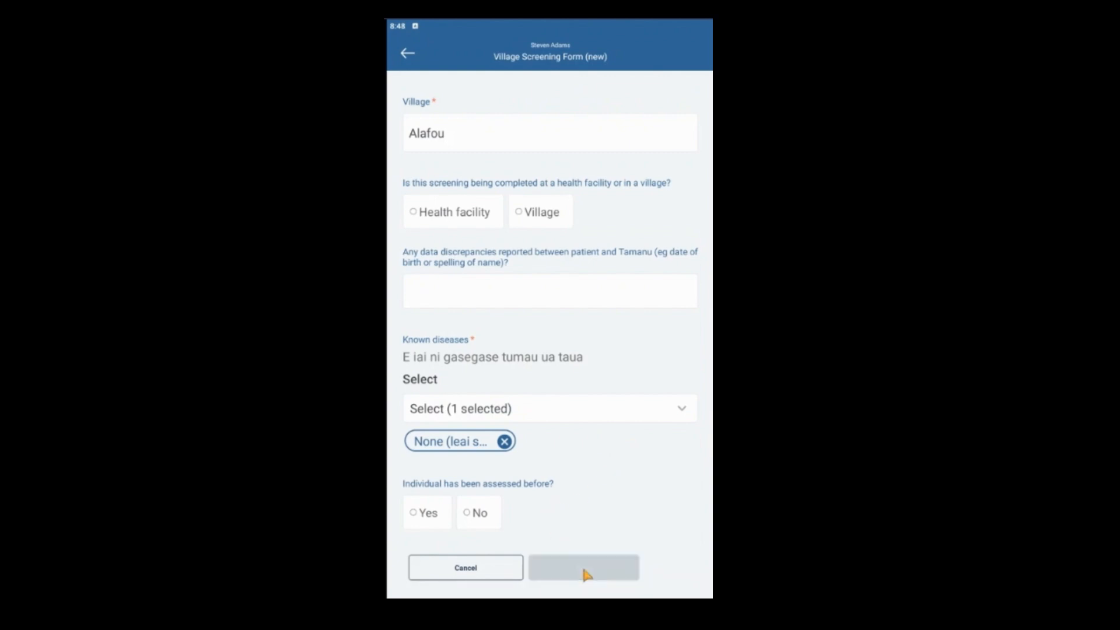
Answer Yes to the chest pain and the limb or face weakness symptoms, leave the third unanswered, and continue to behavioural risk factors.
click(435, 231)
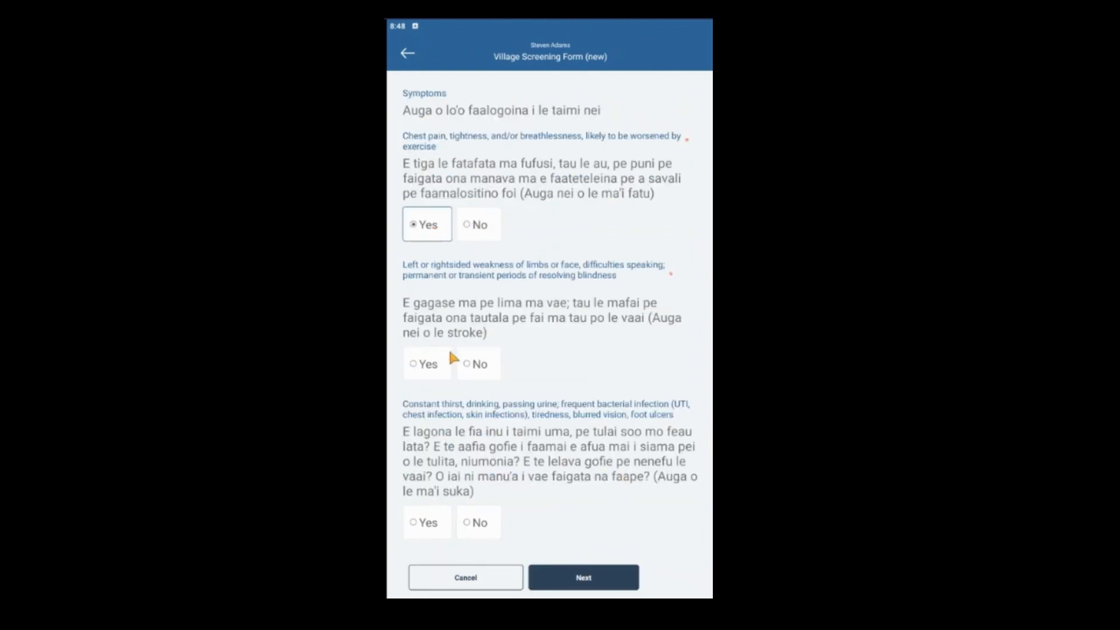
click(440, 365)
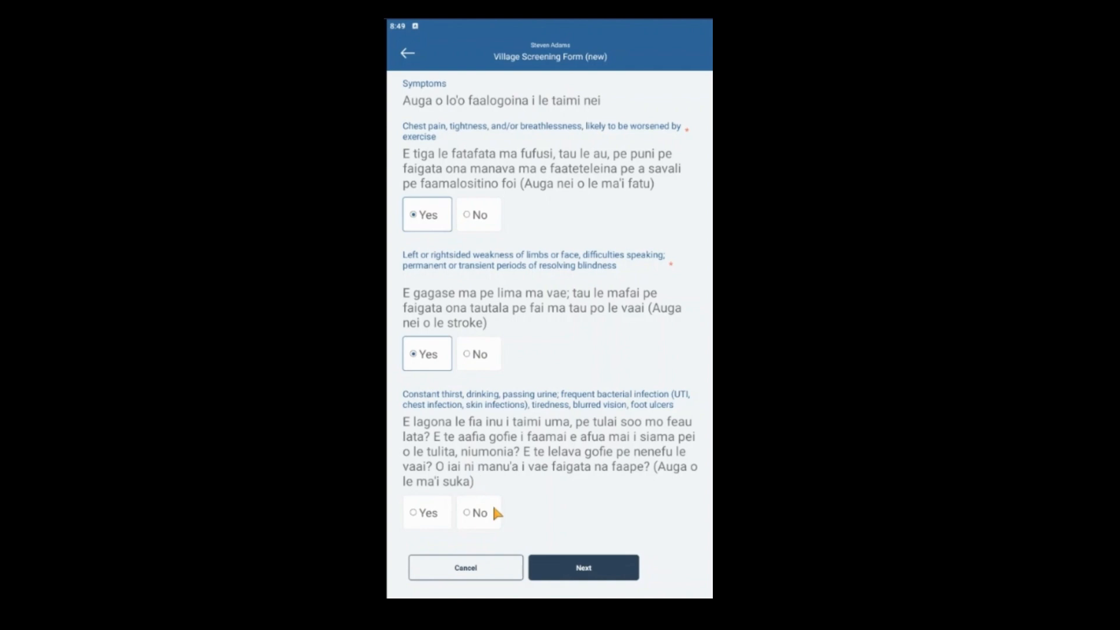
click(580, 567)
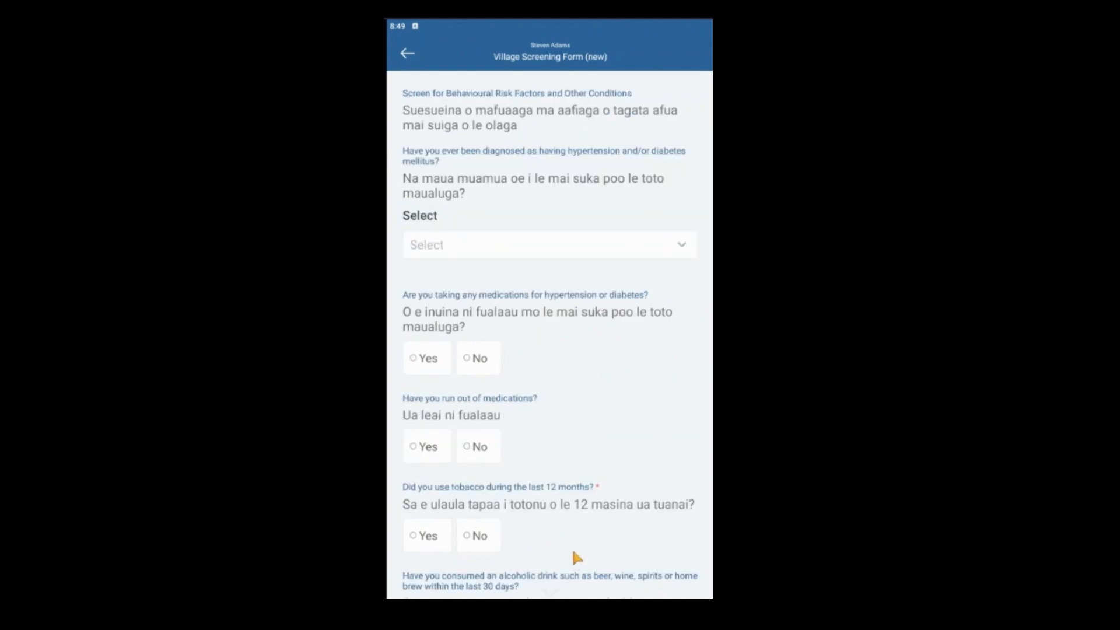
Answer No to the question about a previous hypertension or diabetes diagnosis and confirm the selection.
click(551, 252)
click(500, 324)
scroll(513, 315, down, 3)
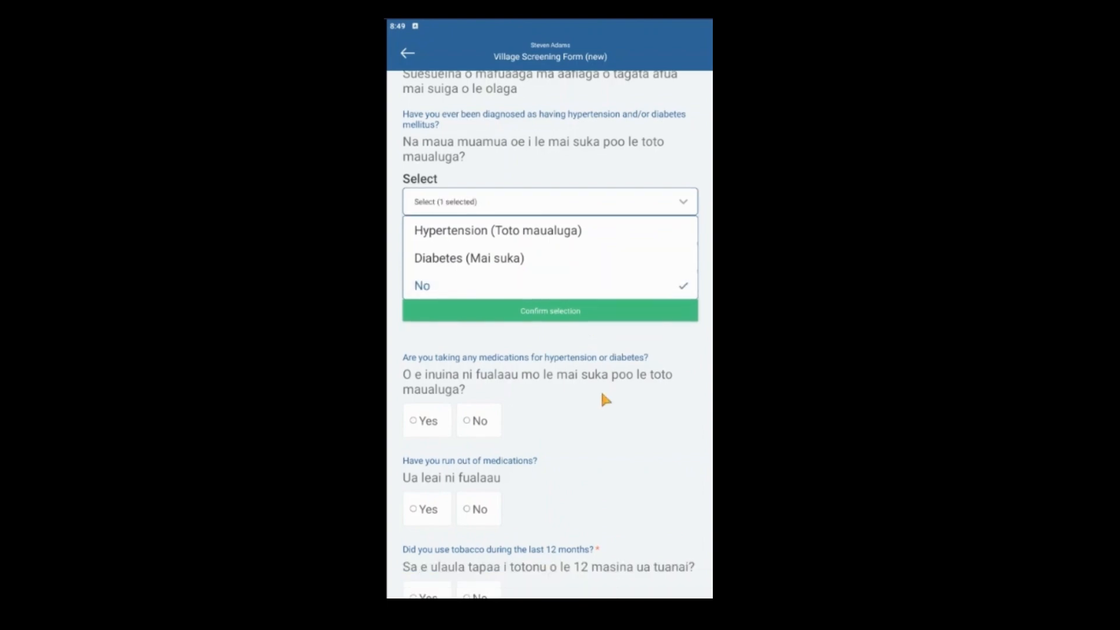
scroll(602, 382, down, 5)
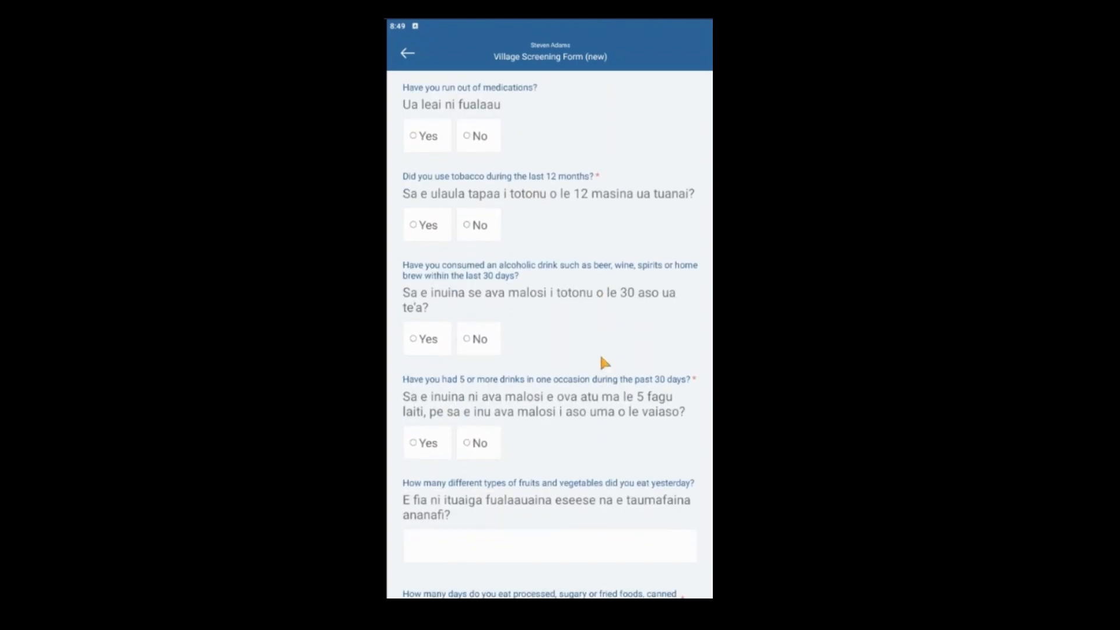
Answer Yes to having 5 or more drinks on one occasion and enter 5 days of processed food per week.
scroll(603, 362, down, 4)
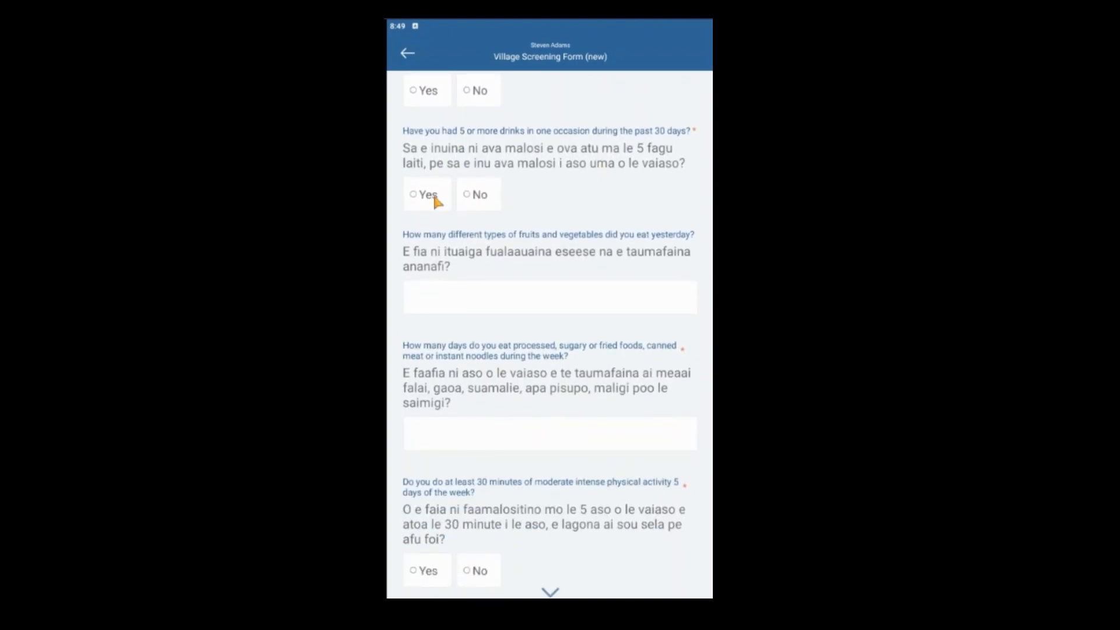
click(430, 199)
click(488, 444)
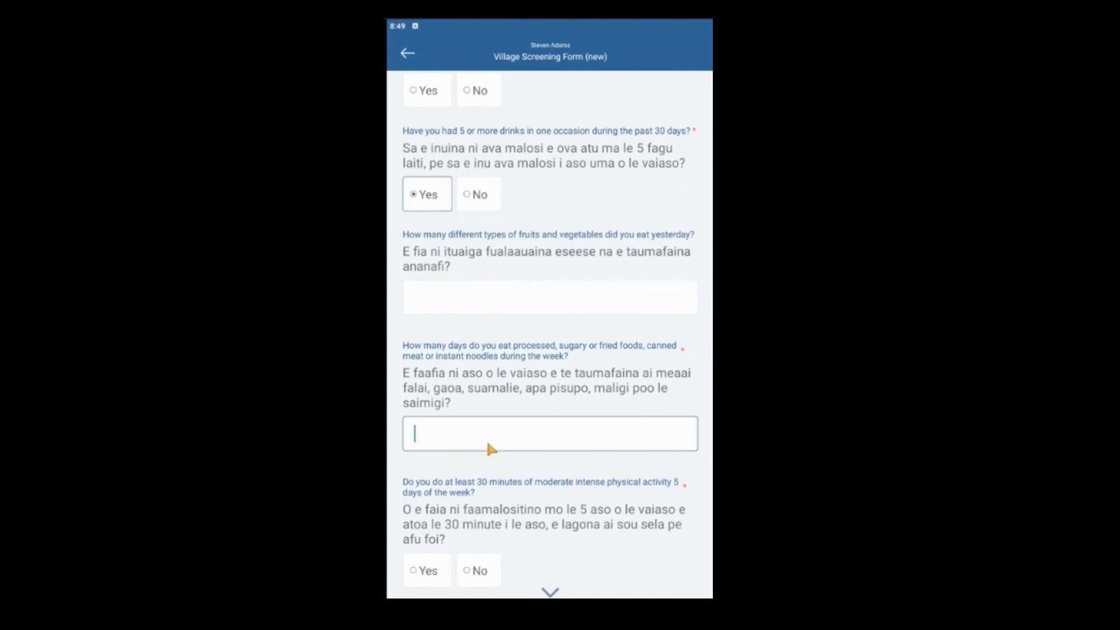
text(5)
Answer Yes to moderate physical activity and No to family disease history, and try to continue to the findings.
scroll(533, 484, down, 5)
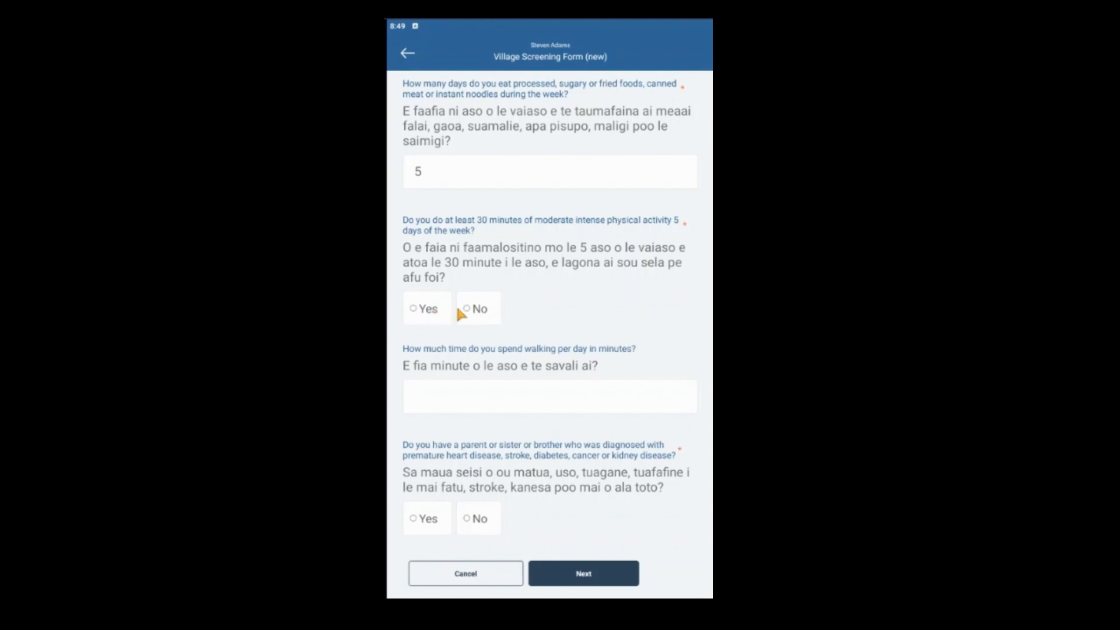
click(429, 312)
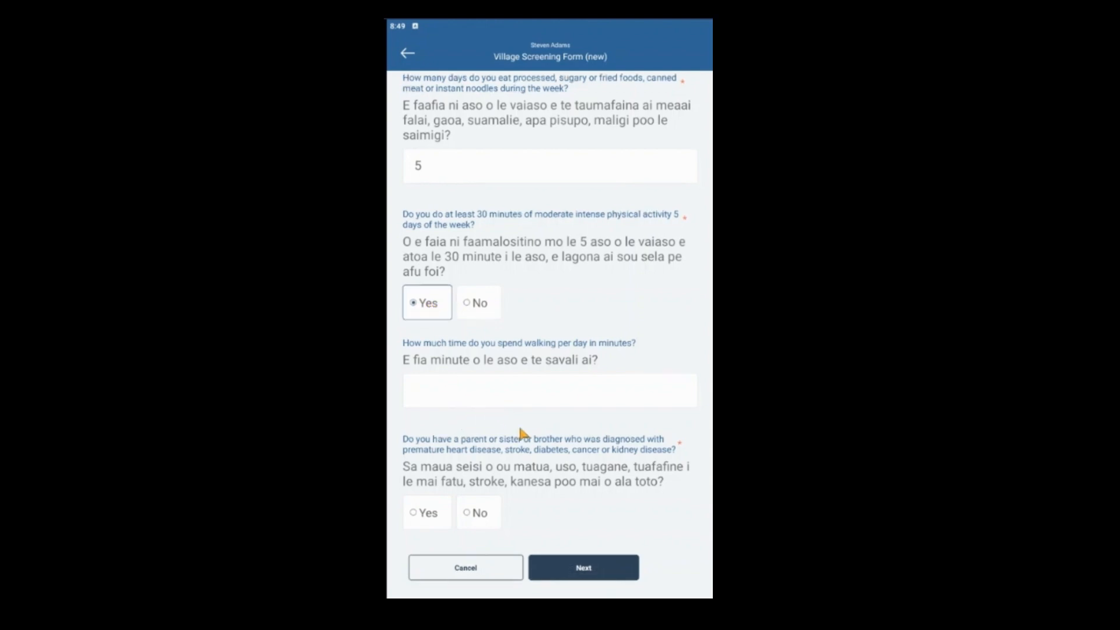
click(466, 513)
click(610, 569)
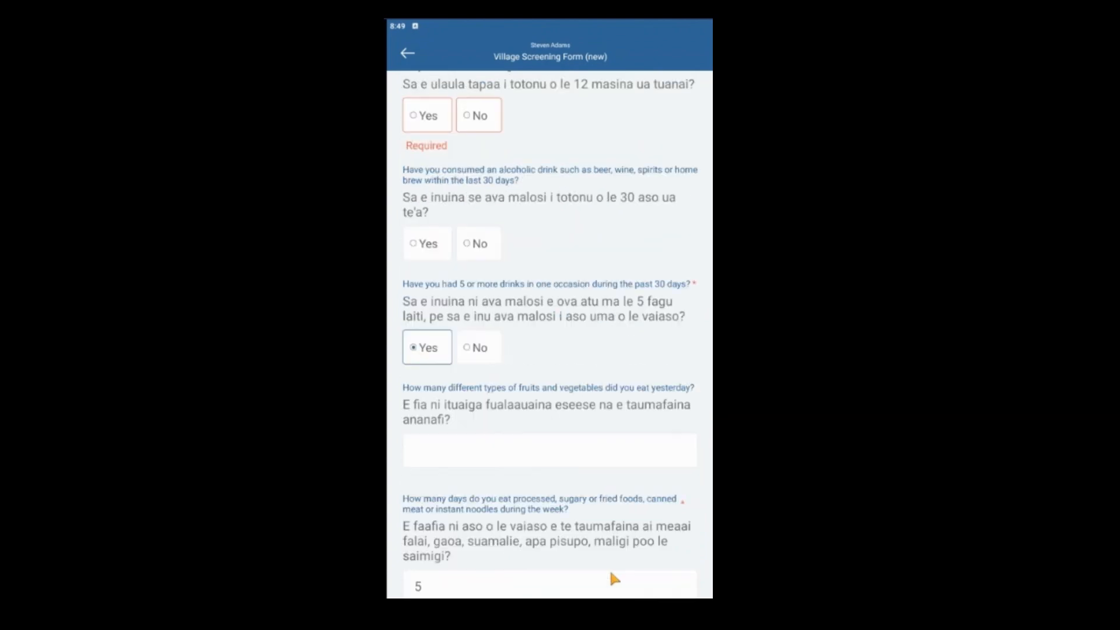
Answer Yes to tobacco use in the last 12 months and continue to the findings.
click(423, 117)
scroll(586, 385, down, 3)
scroll(620, 492, down, 6)
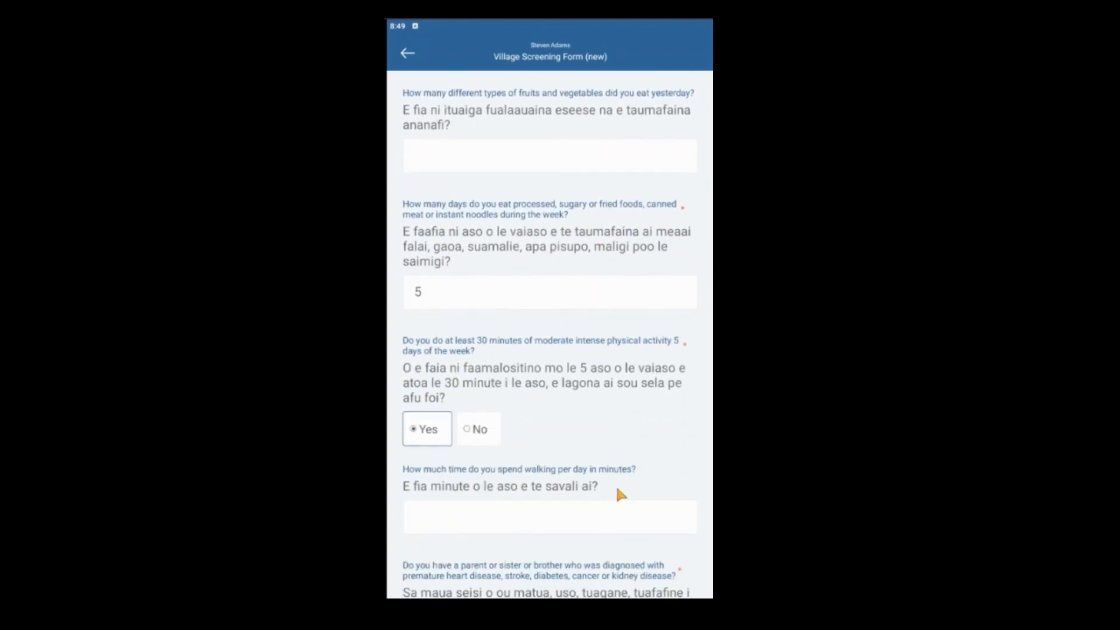
click(622, 580)
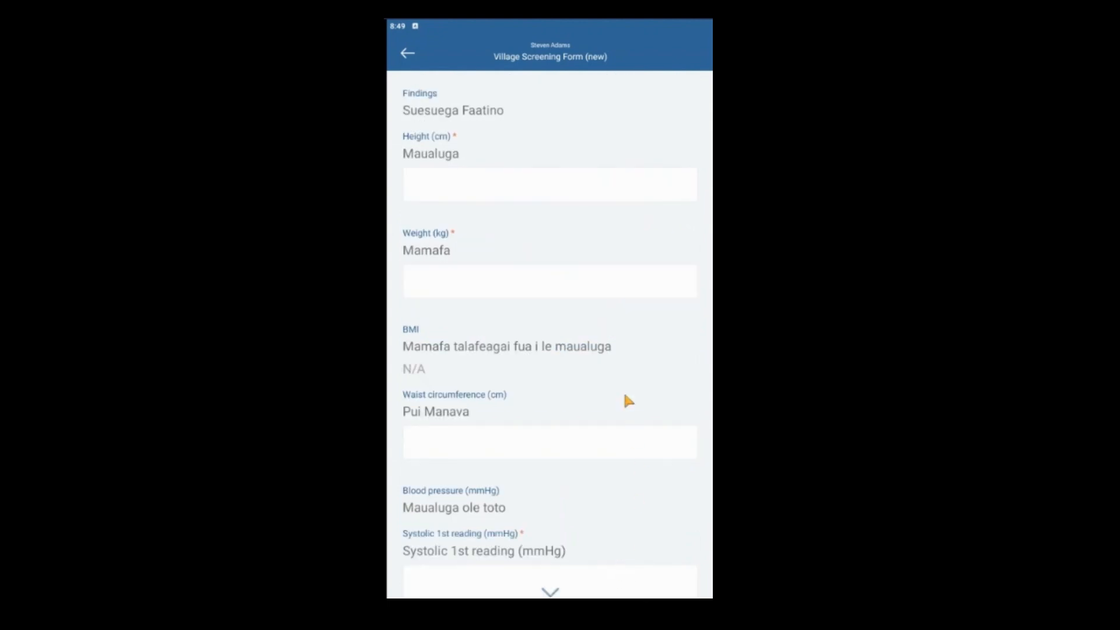
Enter a height of 180 cm and a weight of 95 kg in the findings.
click(499, 183)
text(180)
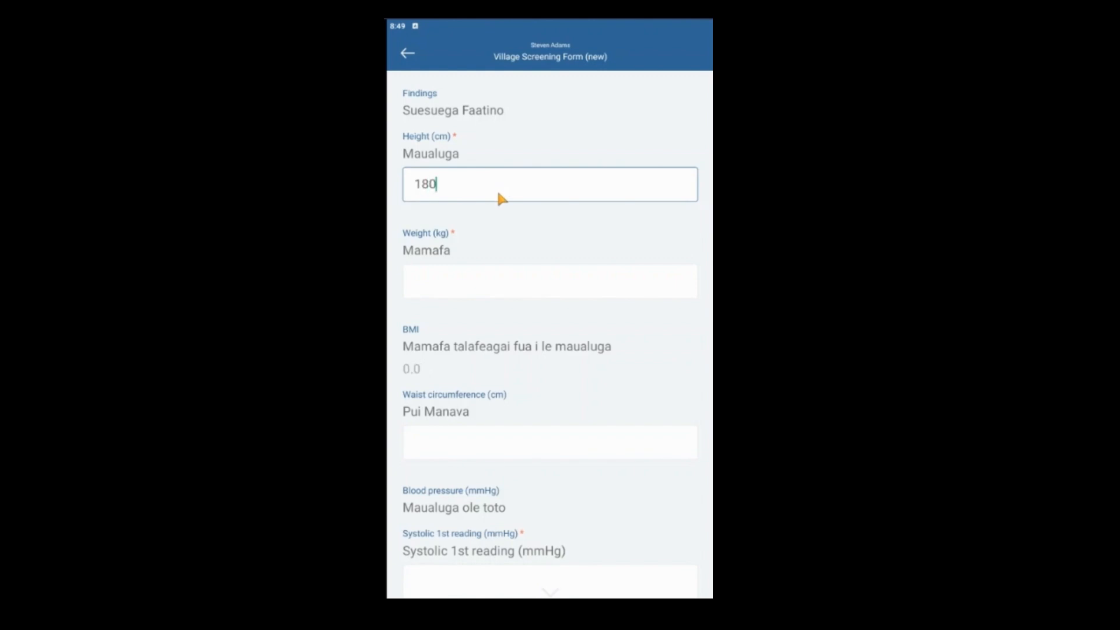
click(455, 288)
text(95)
click(505, 347)
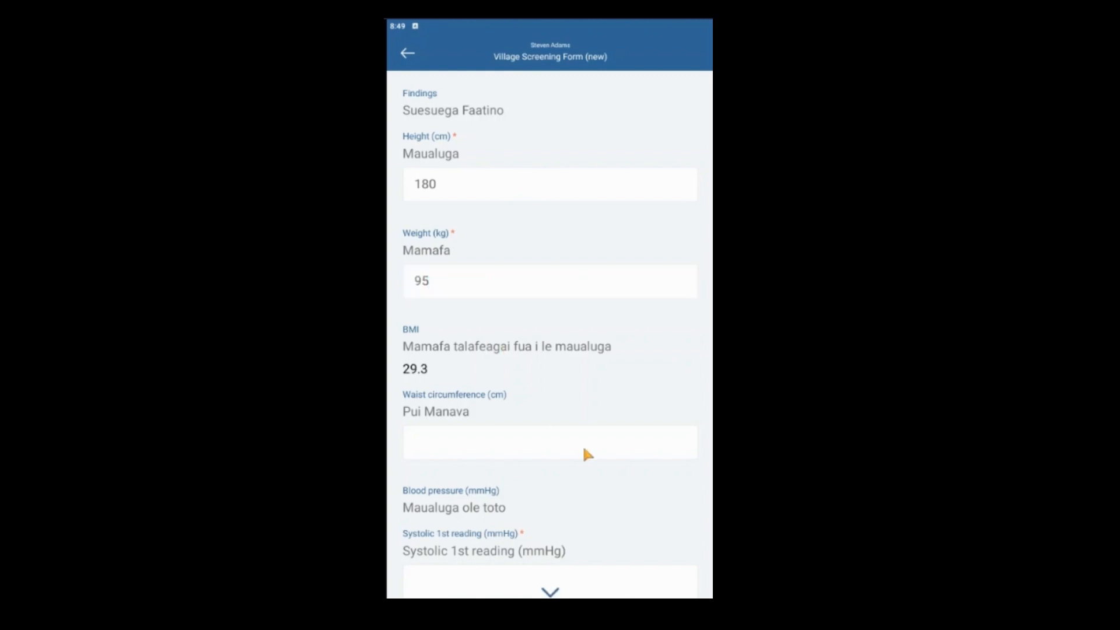
Enter the first blood pressure reading as 150 mmHg systolic and 100 mmHg diastolic.
scroll(578, 431, down, 4)
click(512, 346)
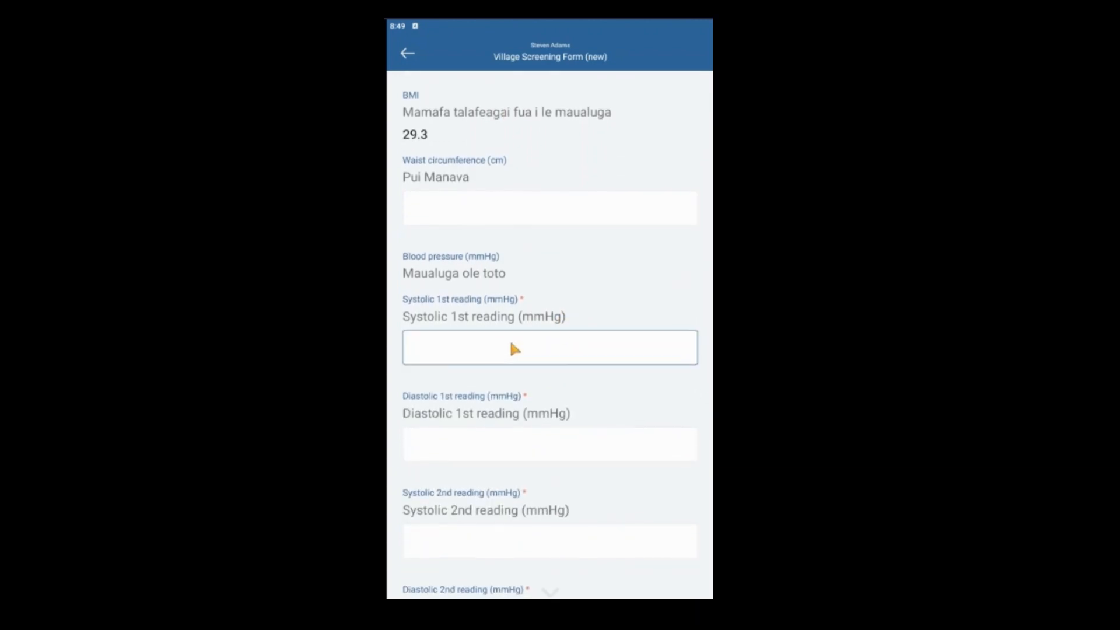
text(150)
click(470, 454)
text(100)
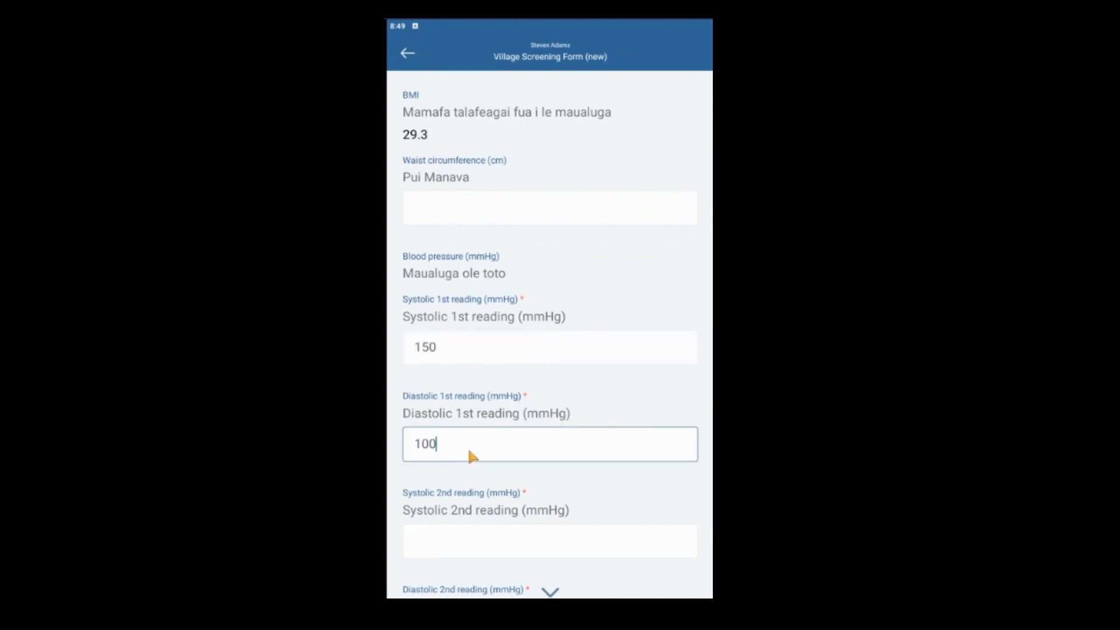
Enter the second blood pressure reading as 150 mmHg systolic and 100 mmHg diastolic.
scroll(492, 482, down, 4)
click(492, 304)
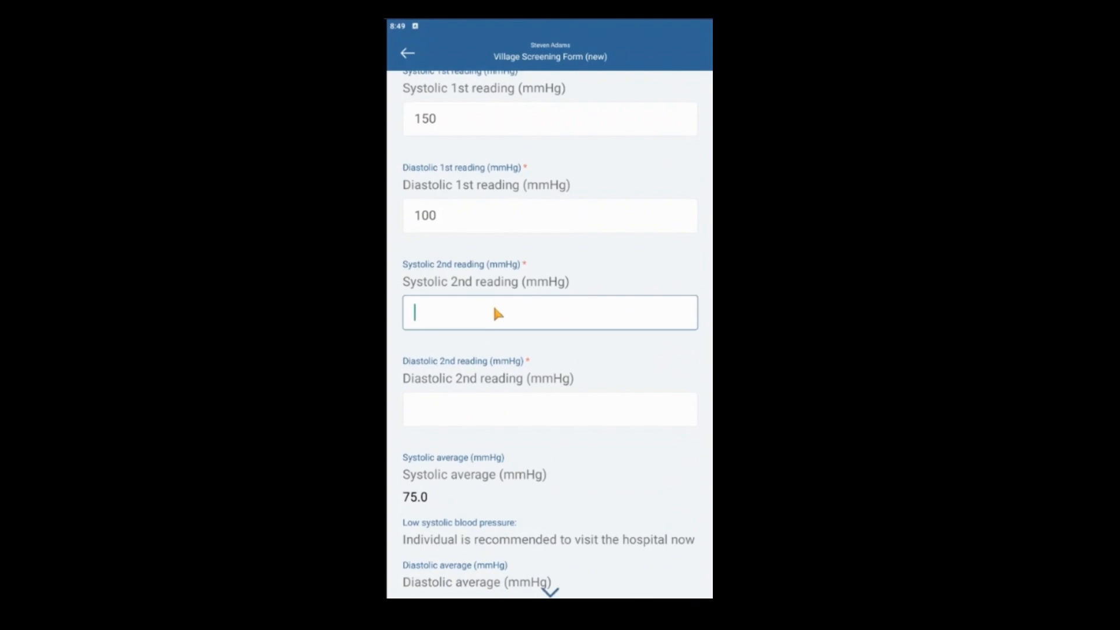
text(150)
click(463, 416)
text(100)
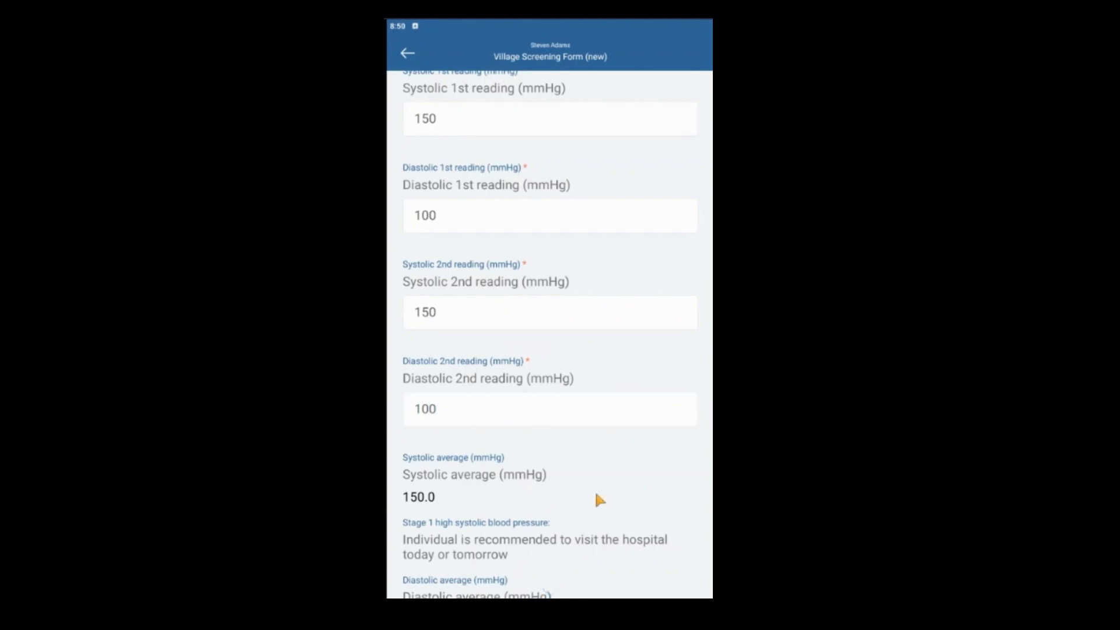
Leave pulse and glucose blank, answer No to the pregnancy question, and continue through the cardiovascular risk screening to the referral criteria.
scroll(599, 495, down, 5)
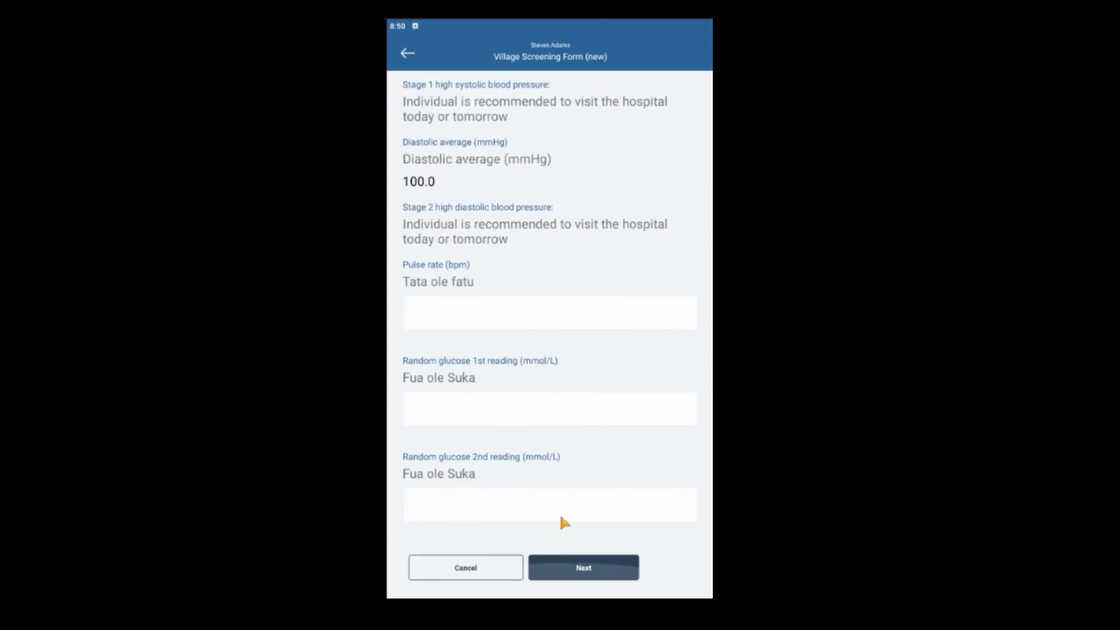
click(558, 564)
click(481, 169)
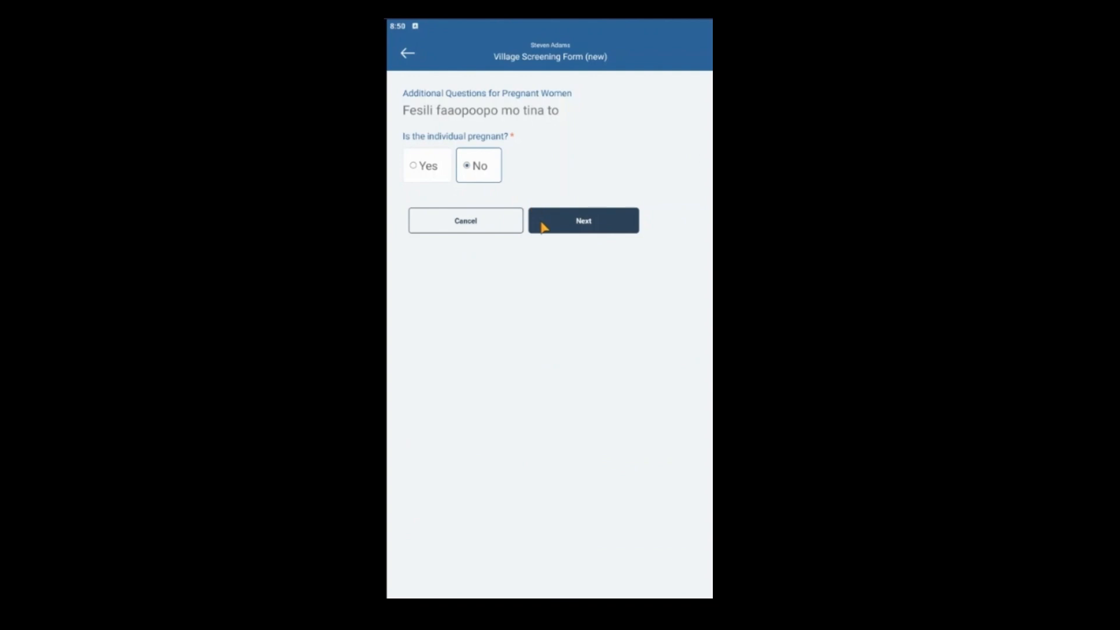
click(545, 223)
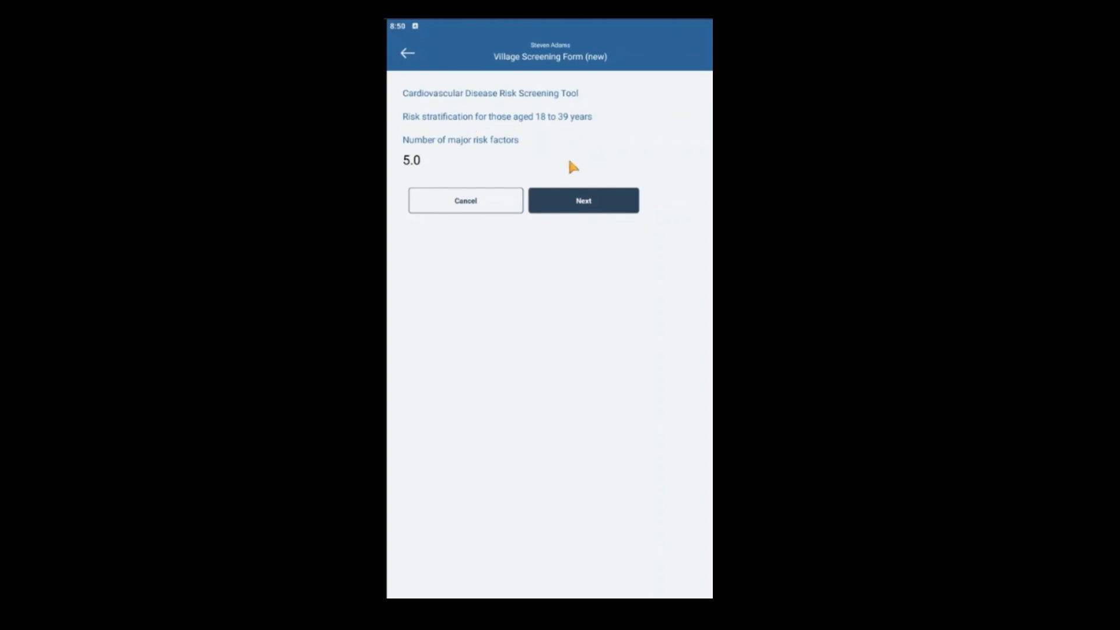
click(608, 208)
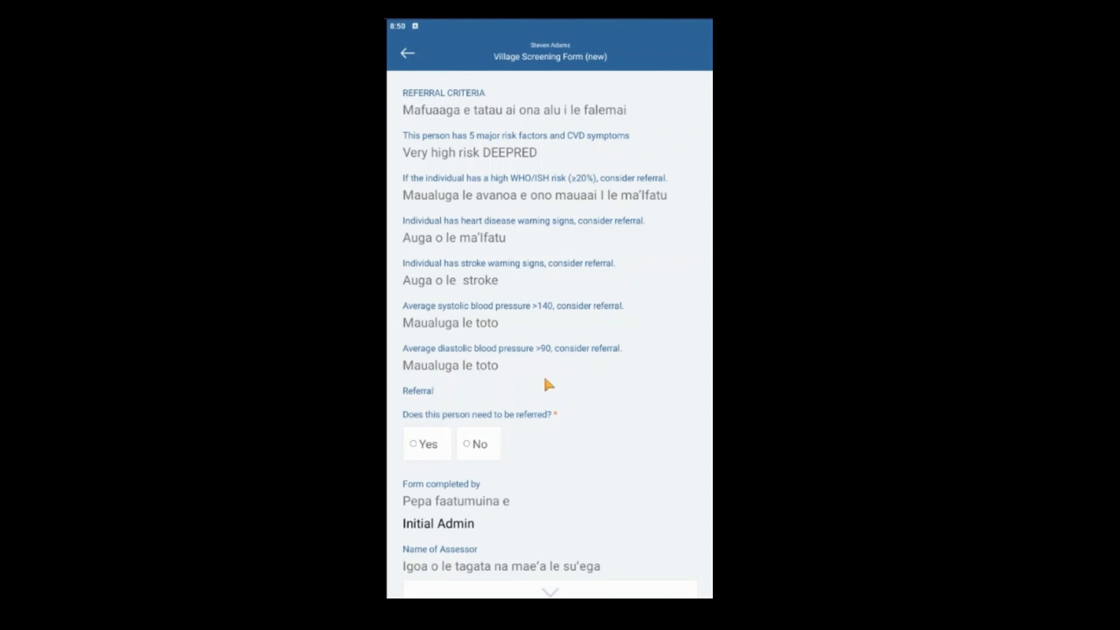
Mark the patient as needing referral for high or very high risk in 20 to 39 stratification, heart disease warning signs and stroke warning signs.
scroll(549, 383, down, 3)
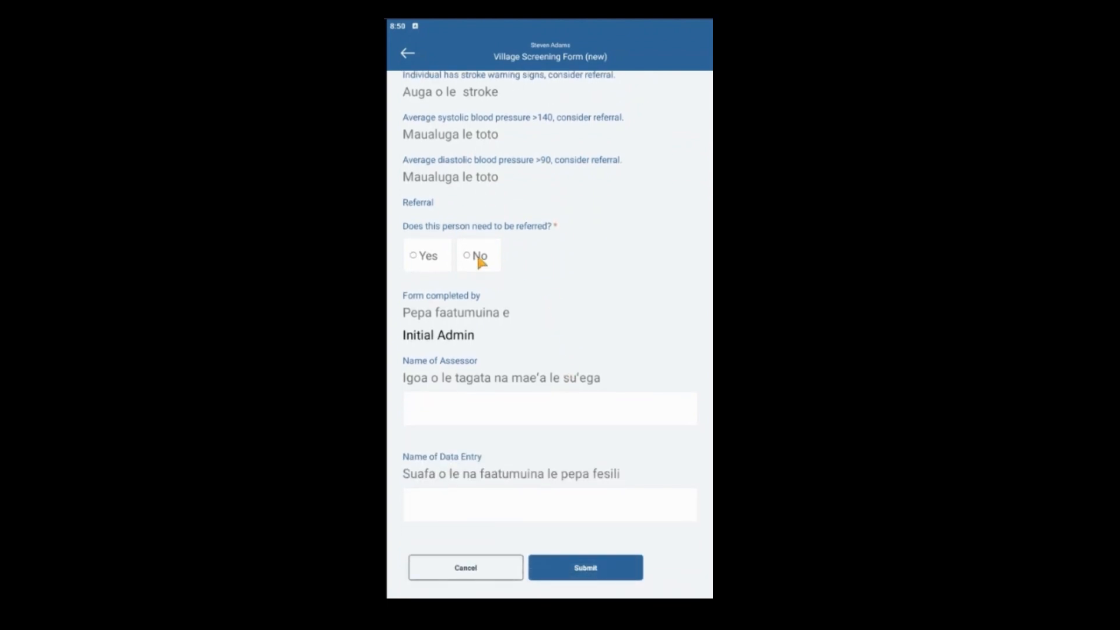
click(426, 256)
click(511, 347)
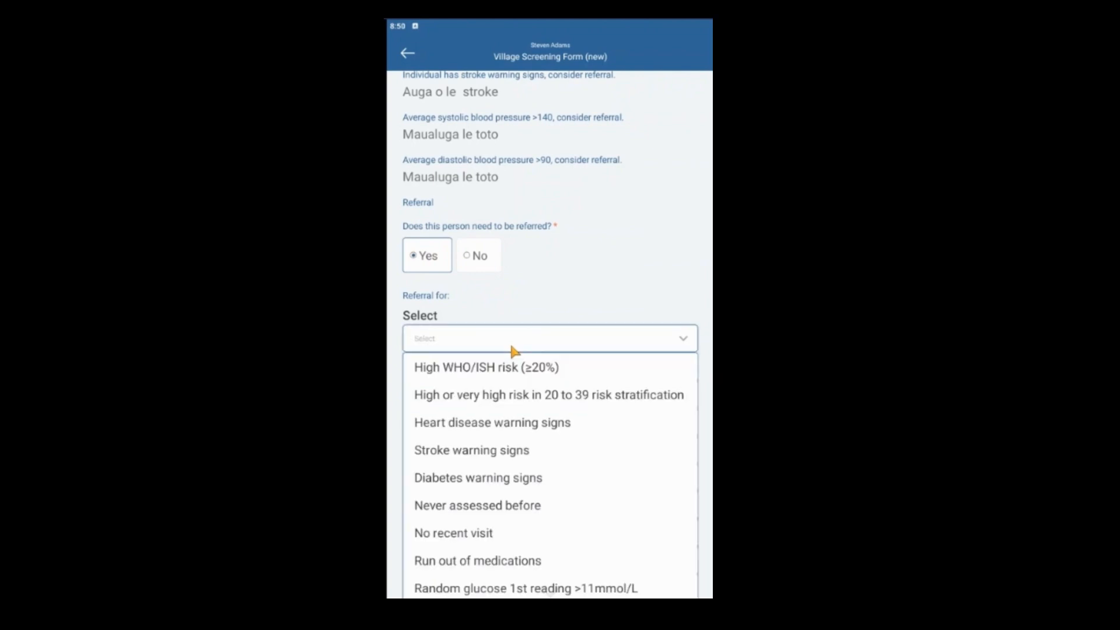
click(537, 395)
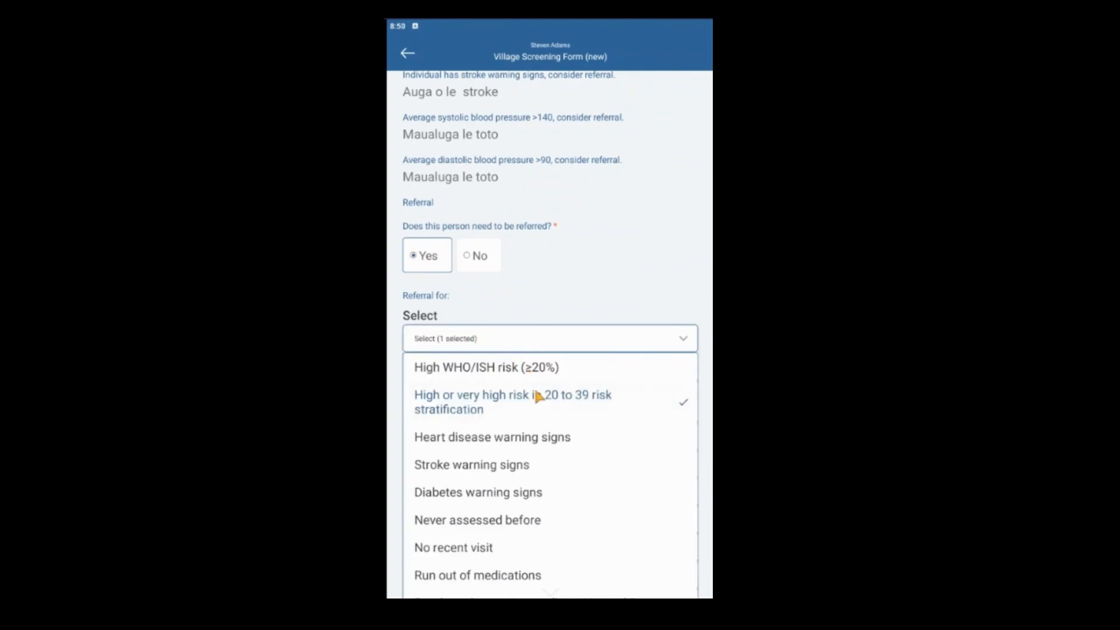
click(557, 439)
click(505, 465)
scroll(621, 300, down, 5)
click(631, 488)
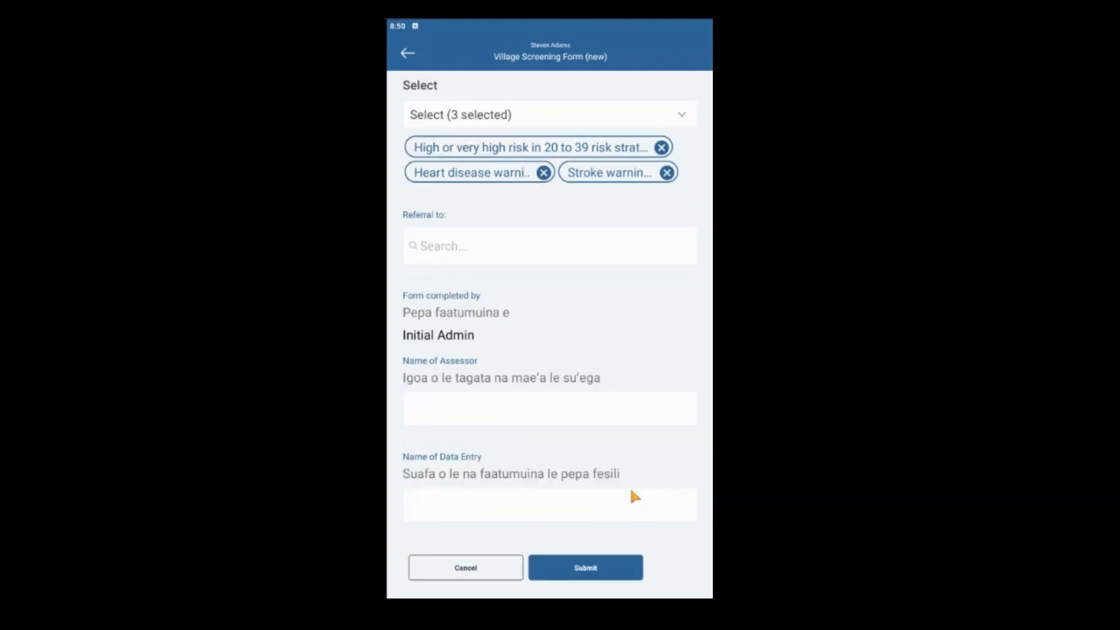
Set the referral to Lalomanu District Hospital and submit the Village Screening Form.
click(510, 245)
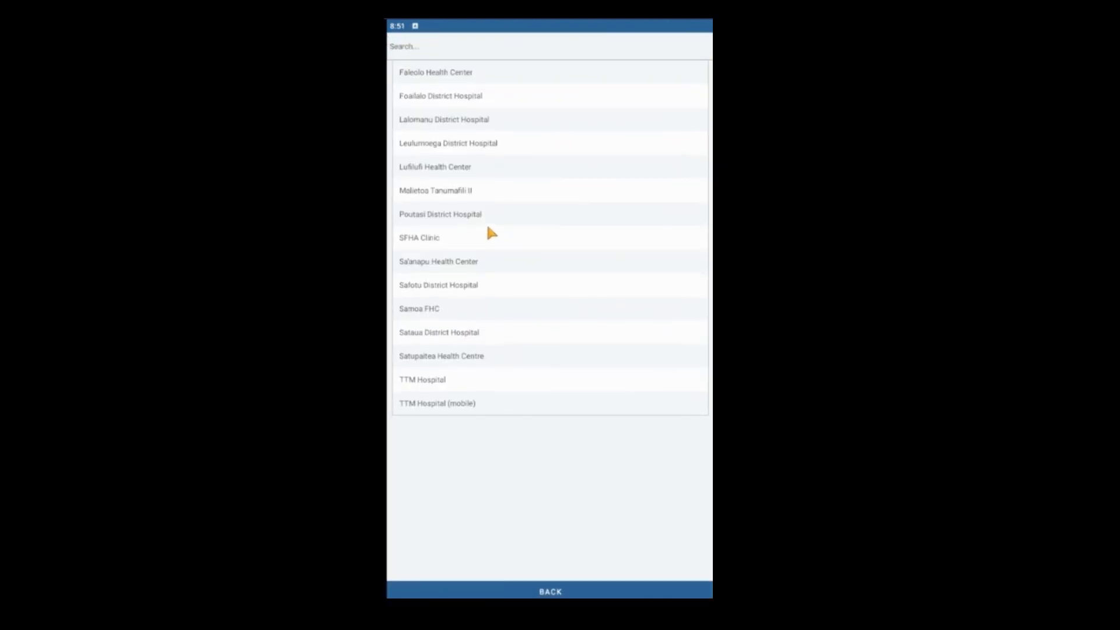
click(464, 122)
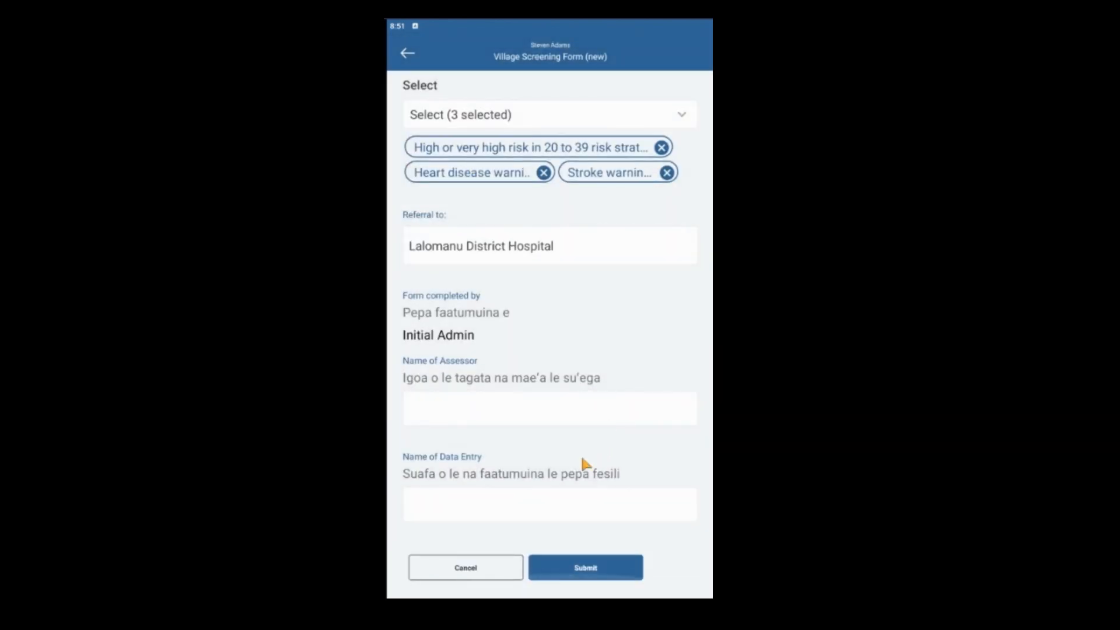
click(585, 573)
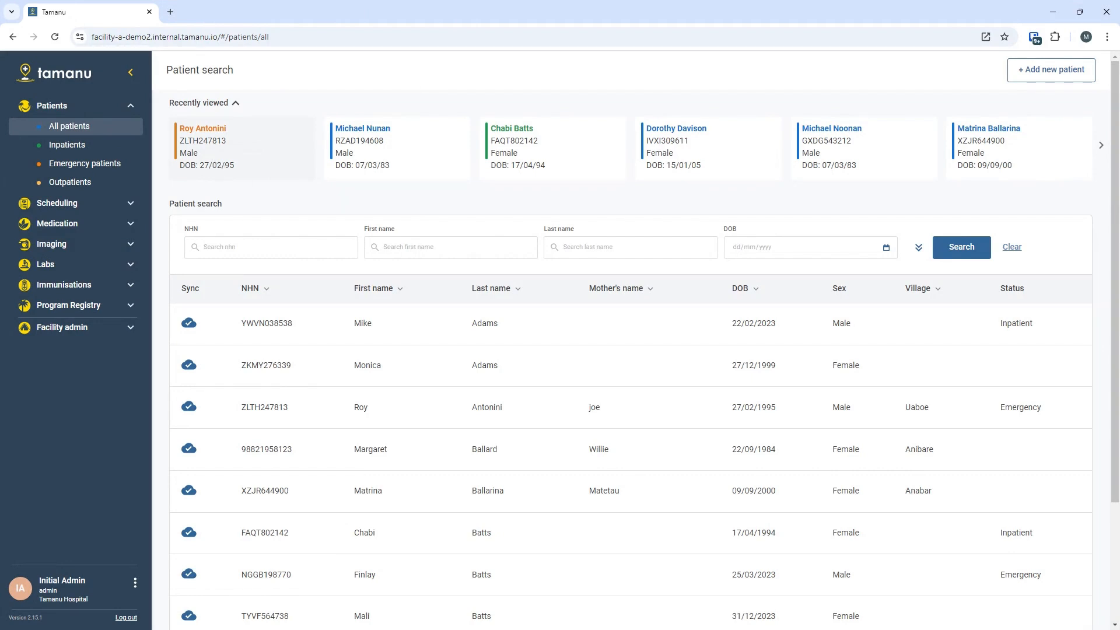
In Tamanu Desktop, open the first recently viewed patient's record and start a new form for them.
click(212, 167)
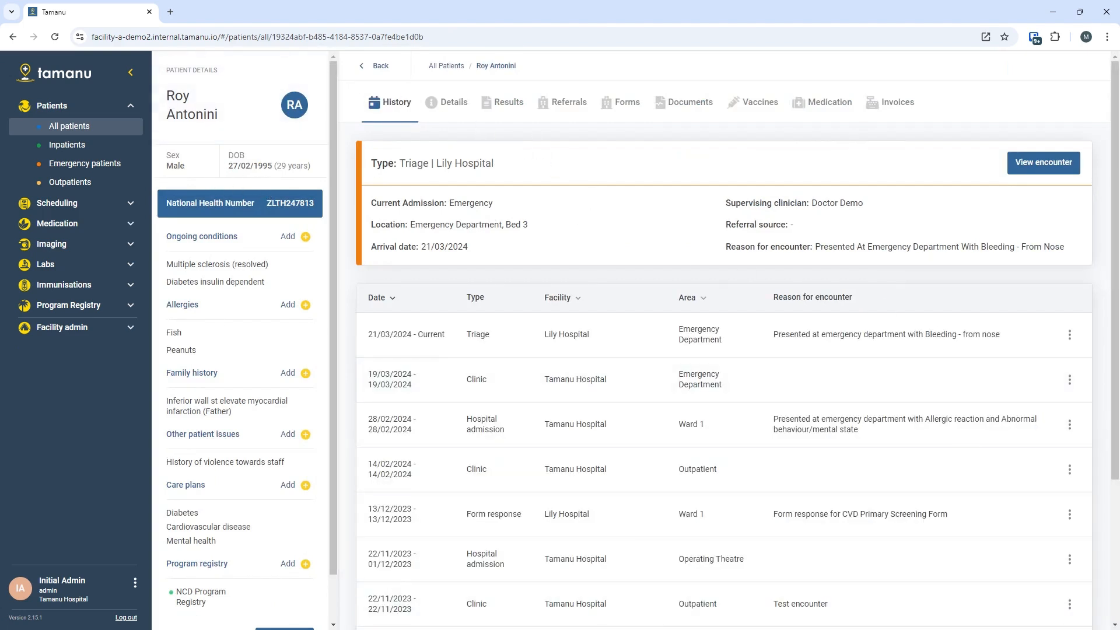
click(618, 116)
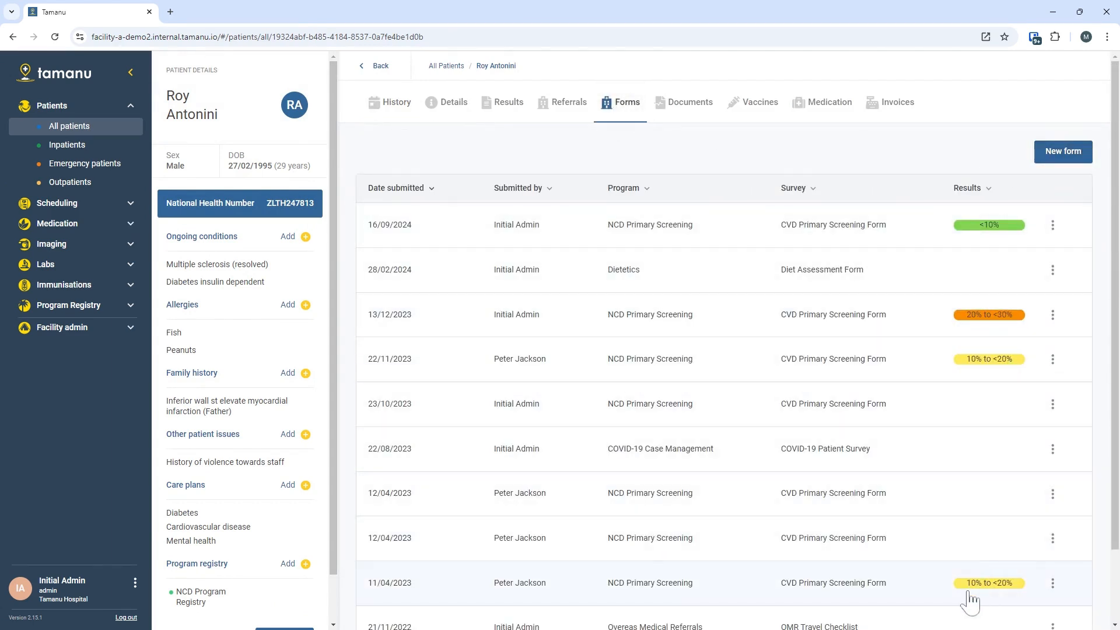
click(1071, 154)
Select the NCD Primary Screening program with the CVD Primary Screening Form and begin the survey.
click(650, 209)
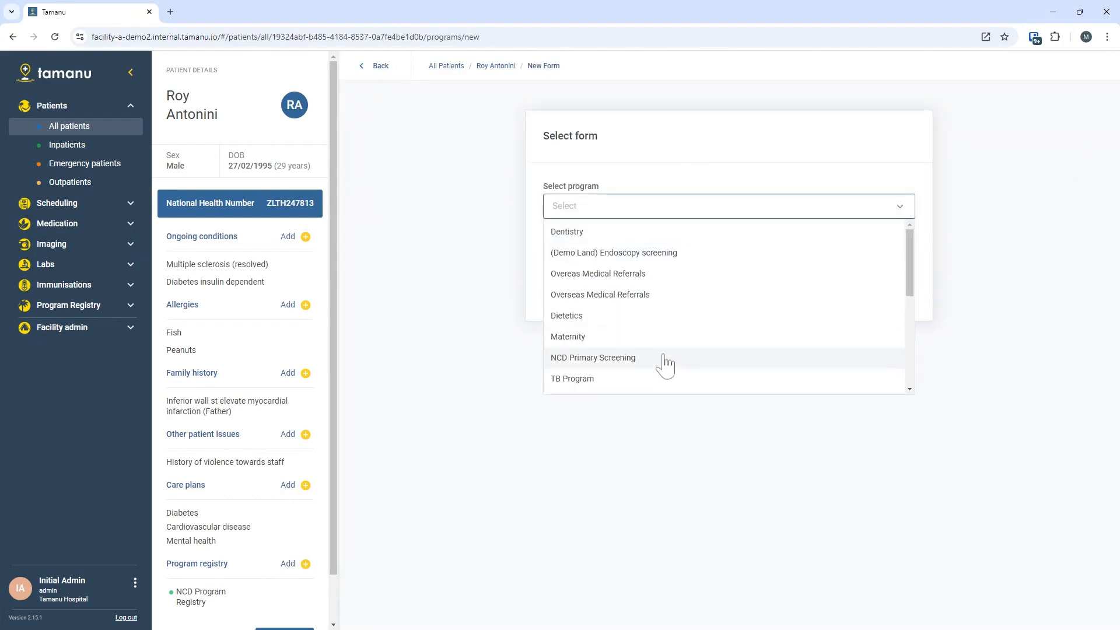
click(631, 365)
click(619, 251)
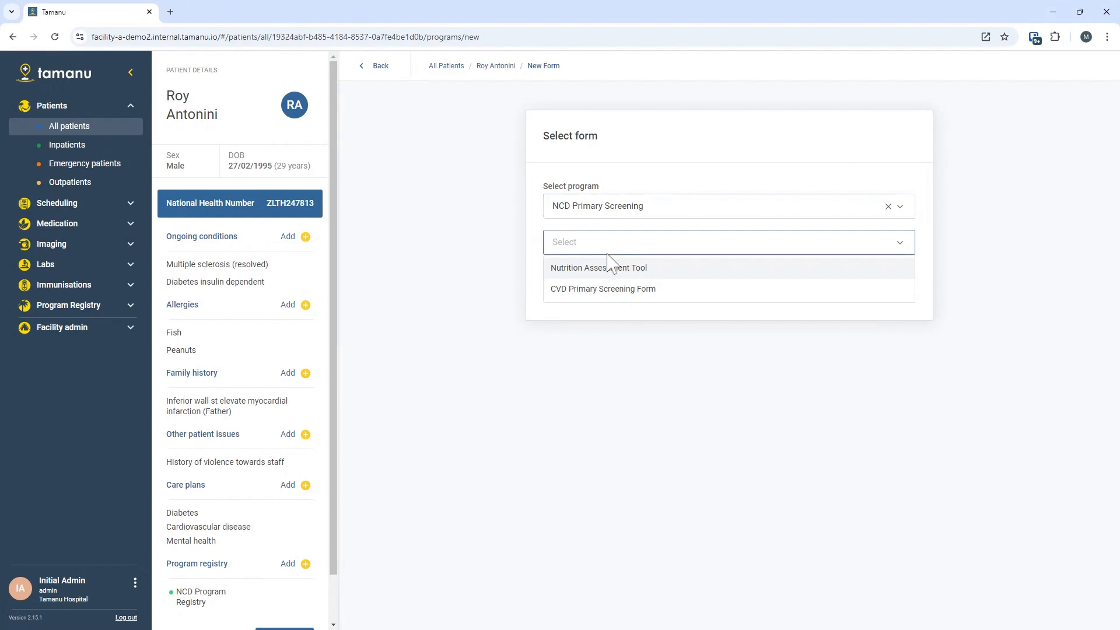
click(582, 293)
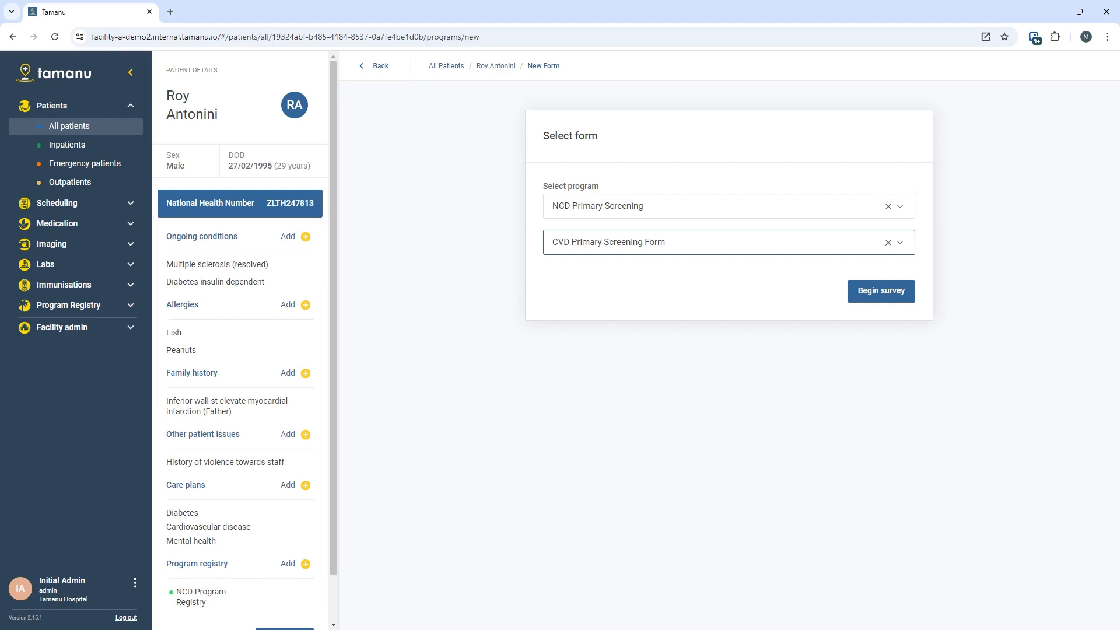
click(885, 300)
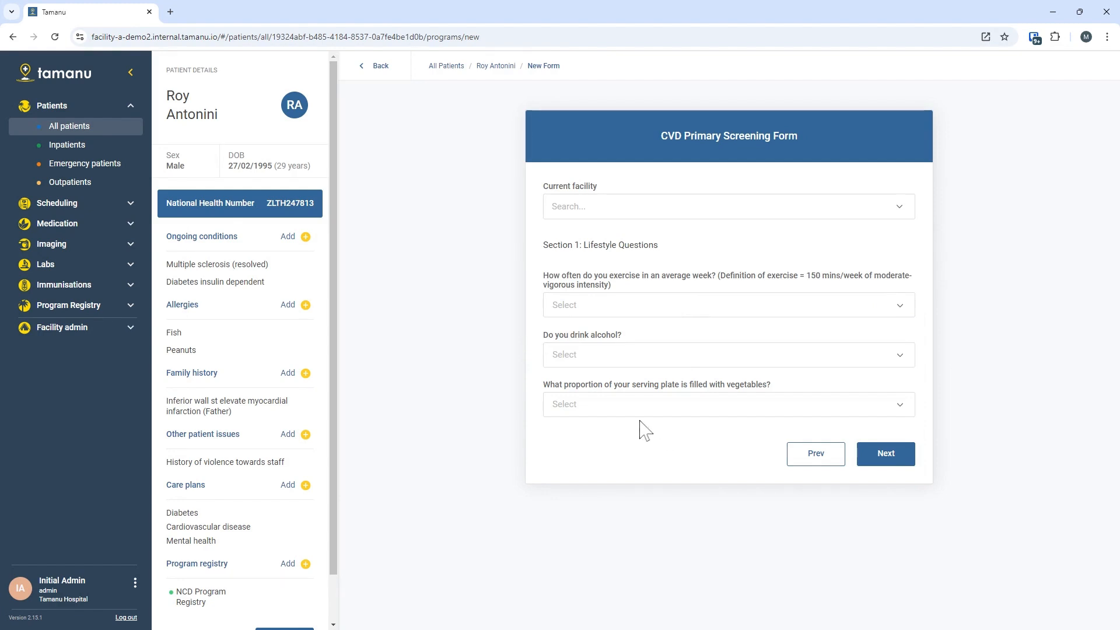
Leave the lifestyle section blank and enter systolic readings of 180 and 190 mmHg in the blood pressure section.
click(882, 453)
scroll(862, 442, down, 10)
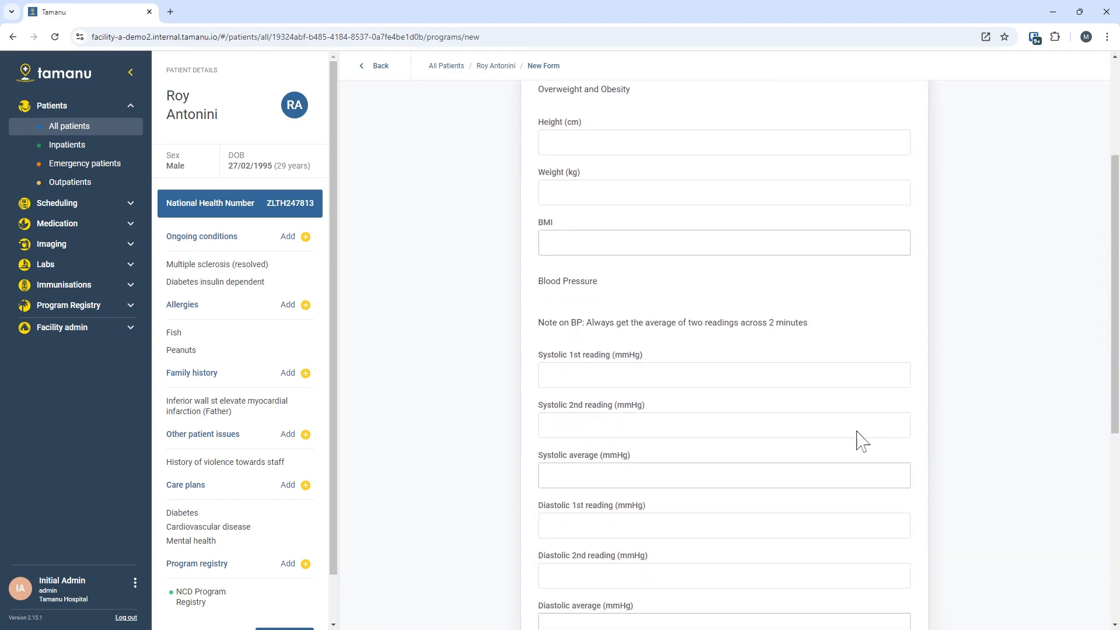
scroll(835, 451, up, 5)
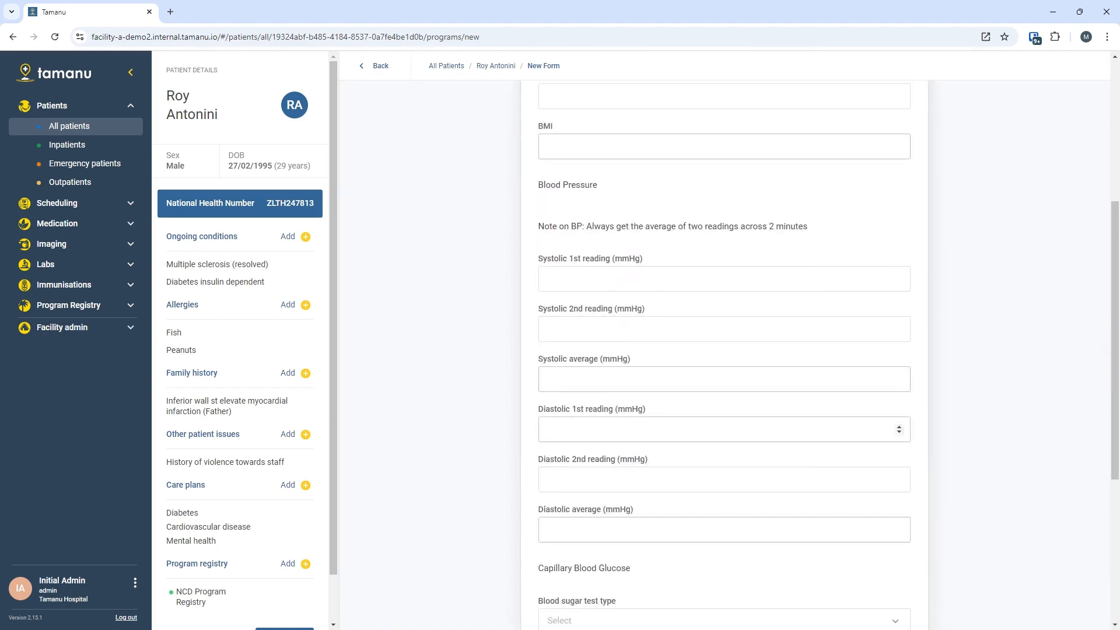
click(584, 279)
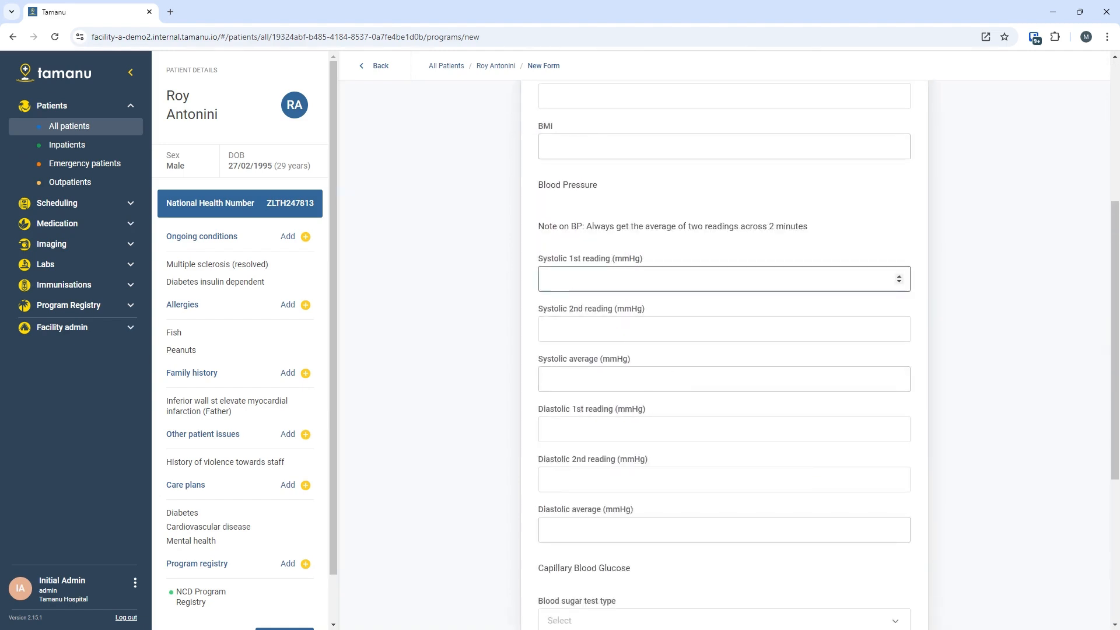
text(180)
key(Tab)
key(Tab)
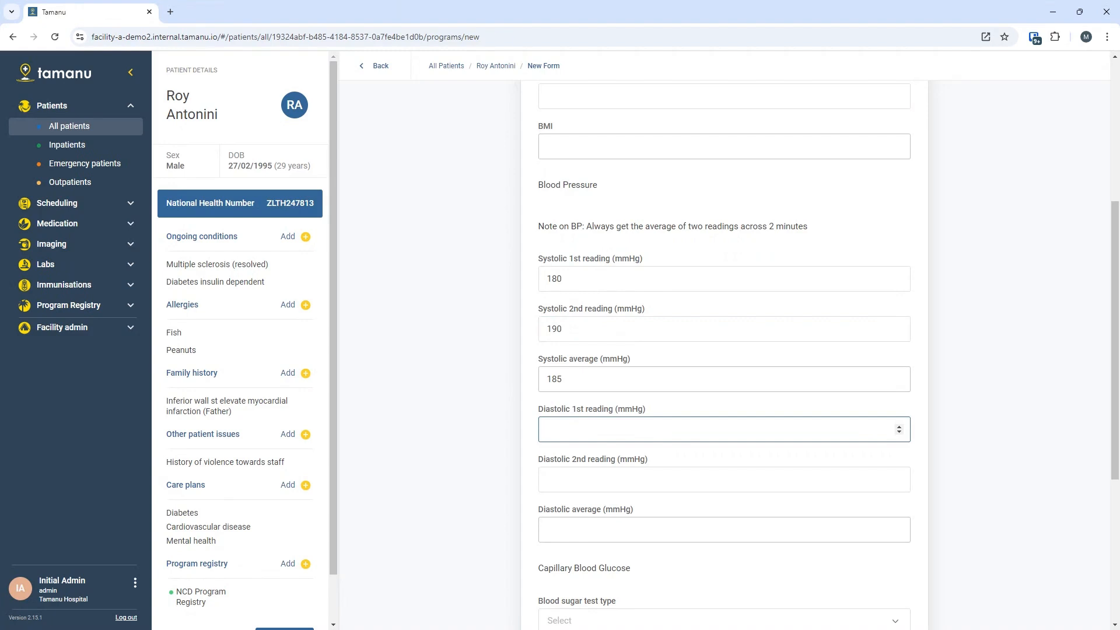
Enter the first diastolic reading as 120 mmHg and the second as 110 mmHg.
key(Tab)
text(1)
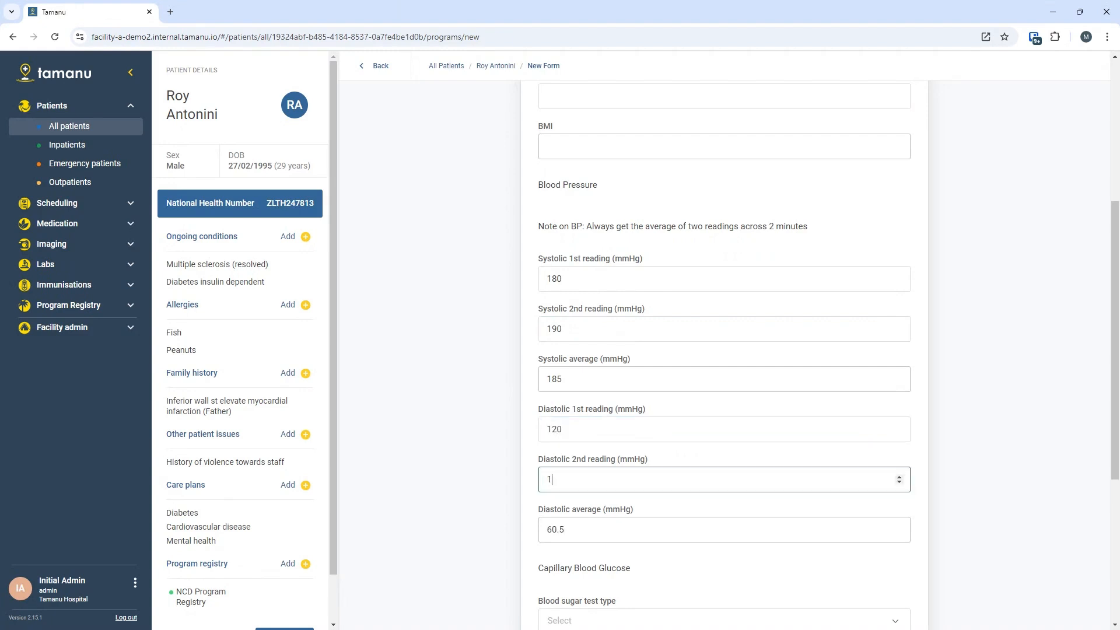
text(10)
Enter total cholesterol as 6 mmol/L and continue to the WHO Cardiovascular Disease Risk Chart section.
scroll(576, 388, down, 4)
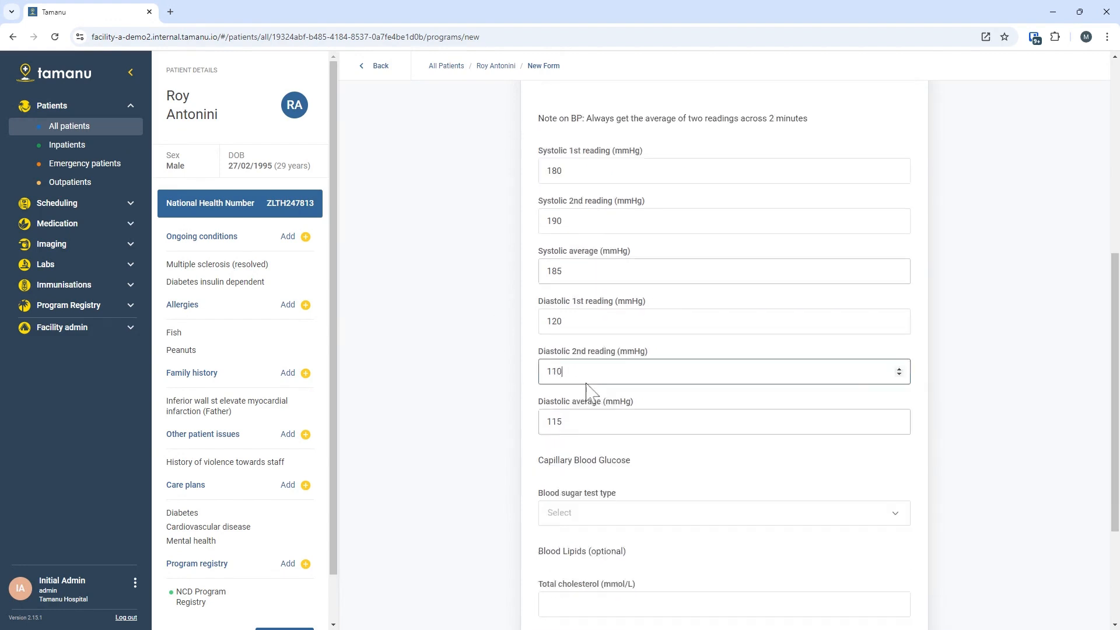
scroll(572, 308, down, 1)
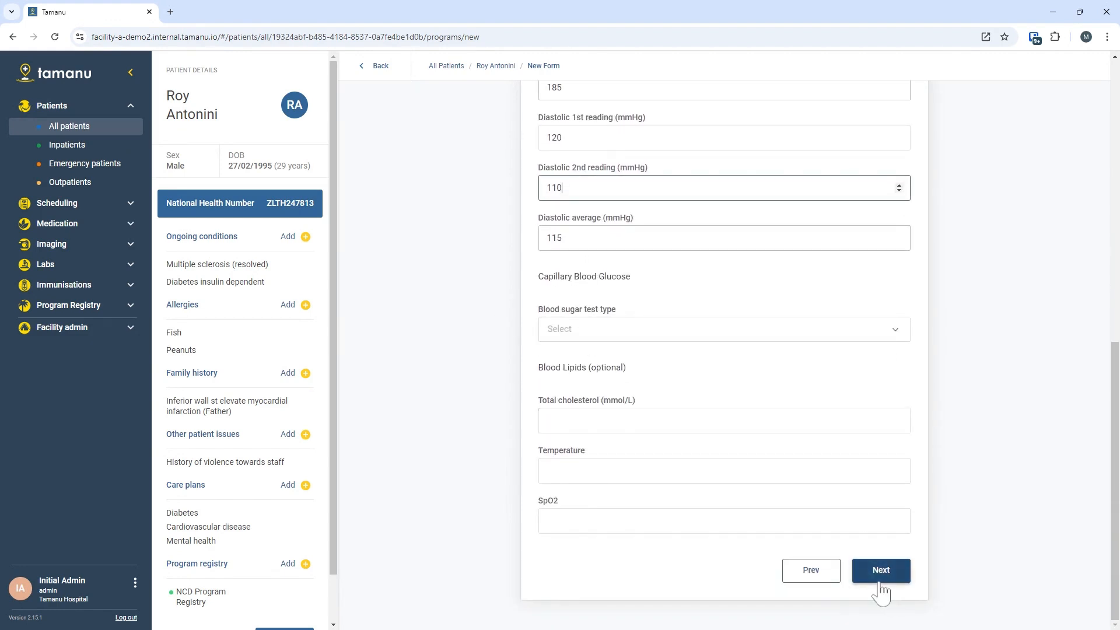
click(589, 421)
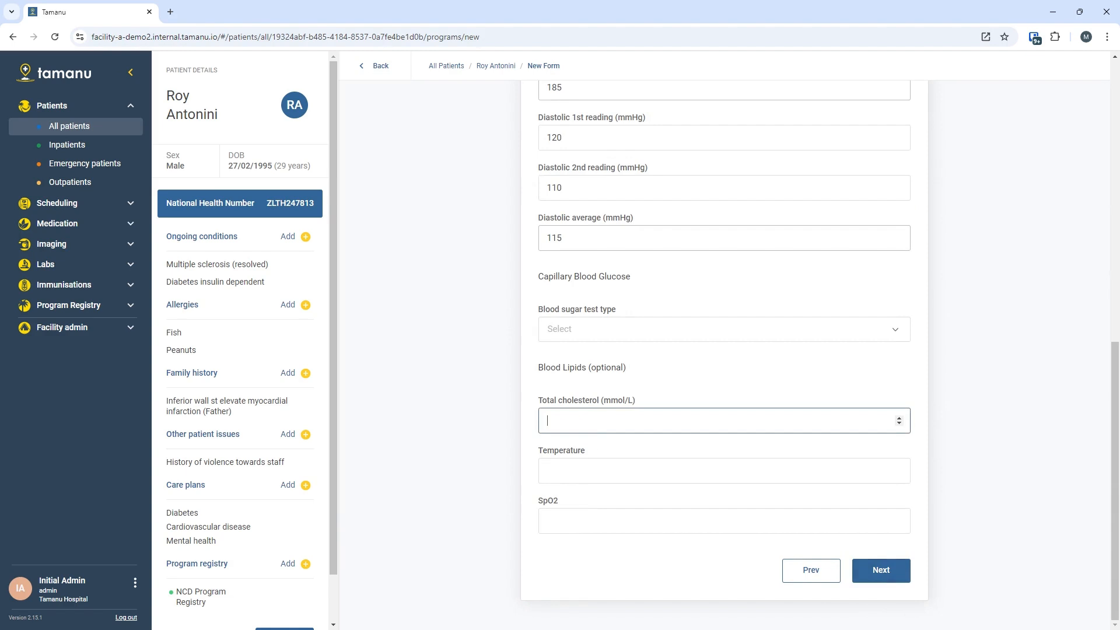
text(6)
click(882, 571)
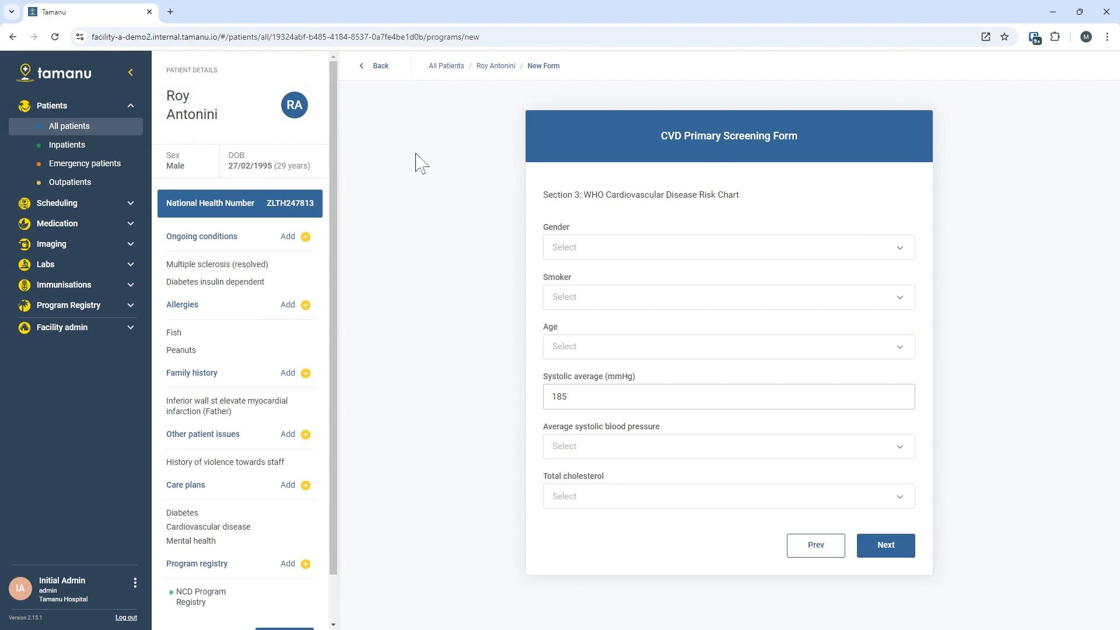
In the risk chart section, set gender to Male, smoker to Yes and age to <50.
click(612, 248)
click(577, 300)
click(584, 299)
click(578, 320)
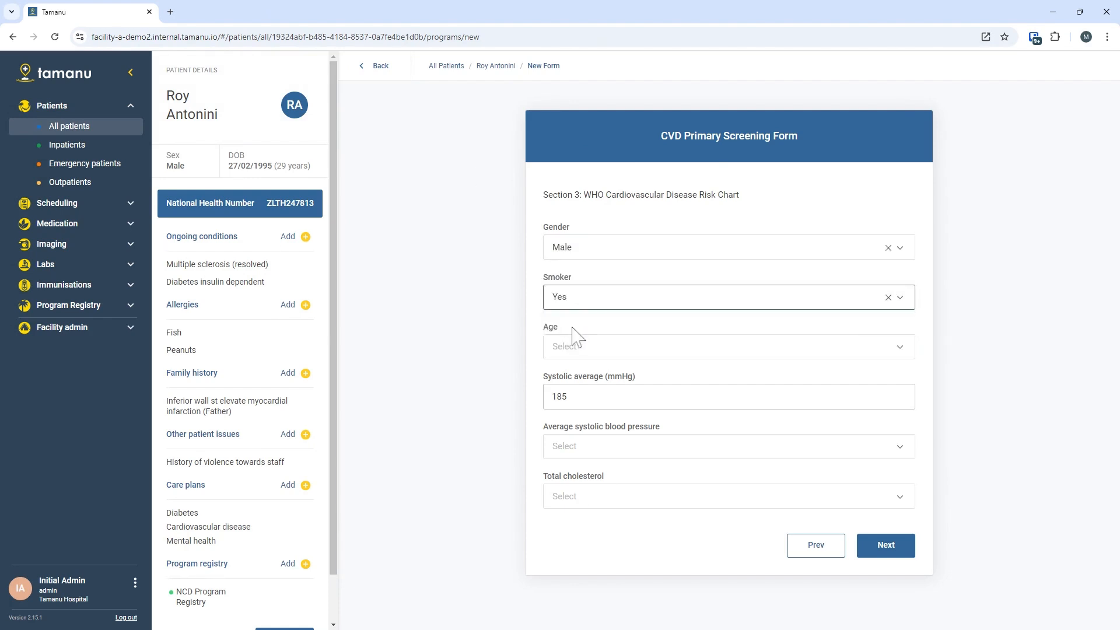
click(579, 350)
click(580, 372)
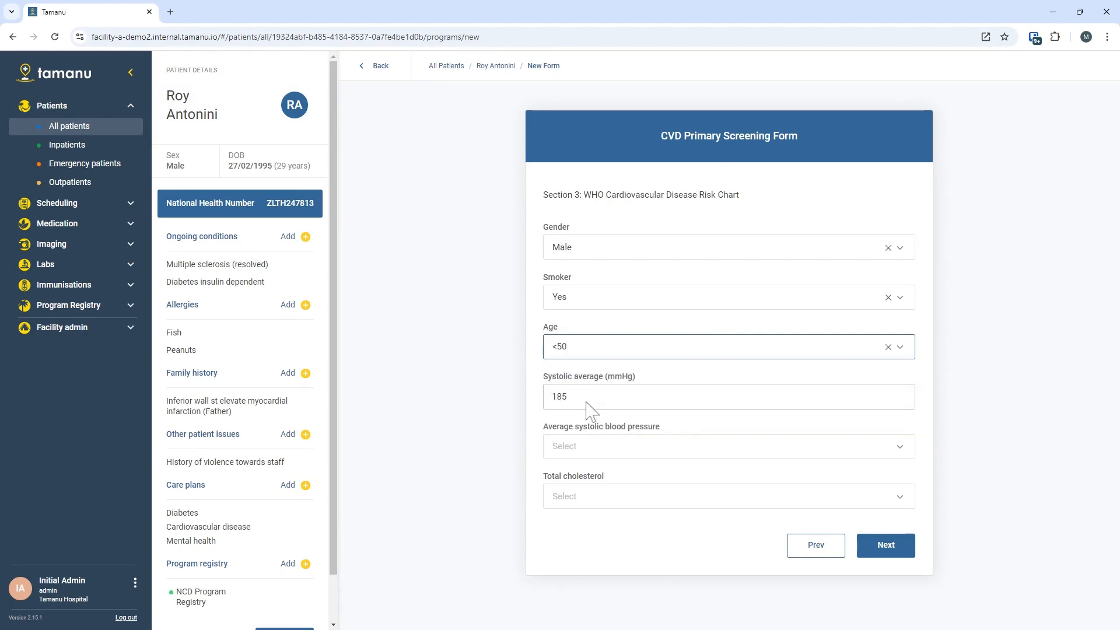
Set average systolic blood pressure to 180+ and total cholesterol to 7-7.9, and complete the CVD Primary Screening Form.
click(575, 446)
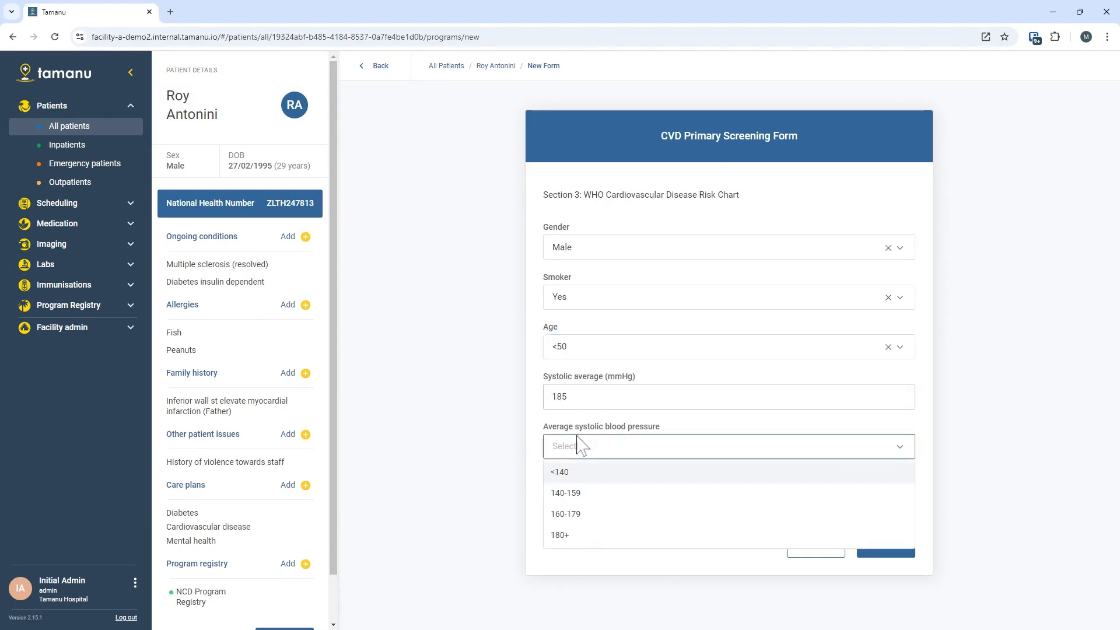
click(565, 534)
click(580, 495)
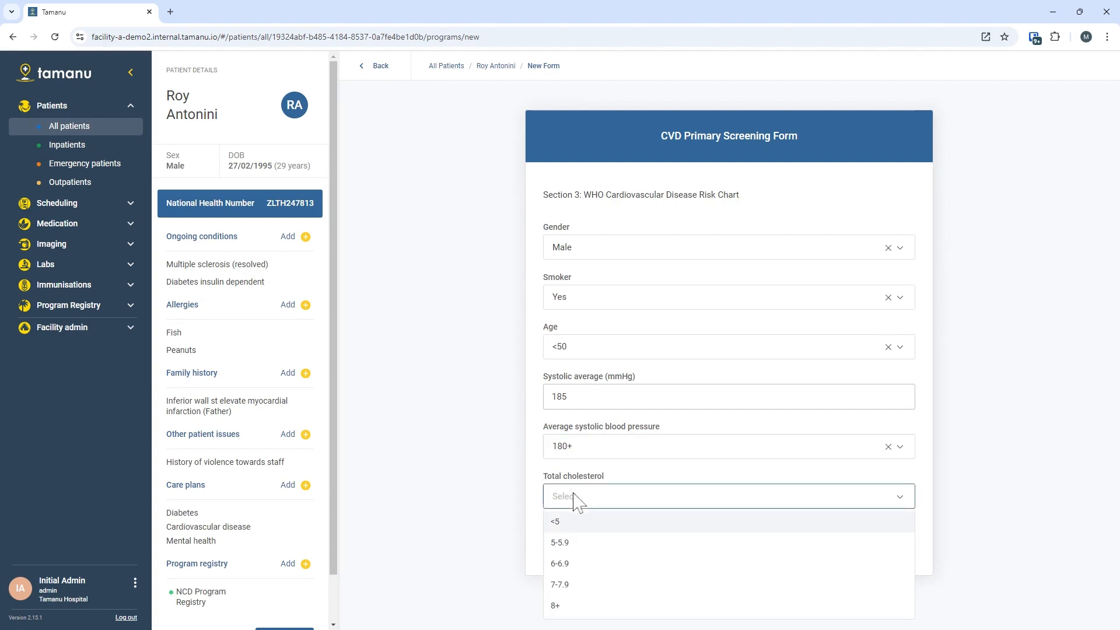
click(561, 586)
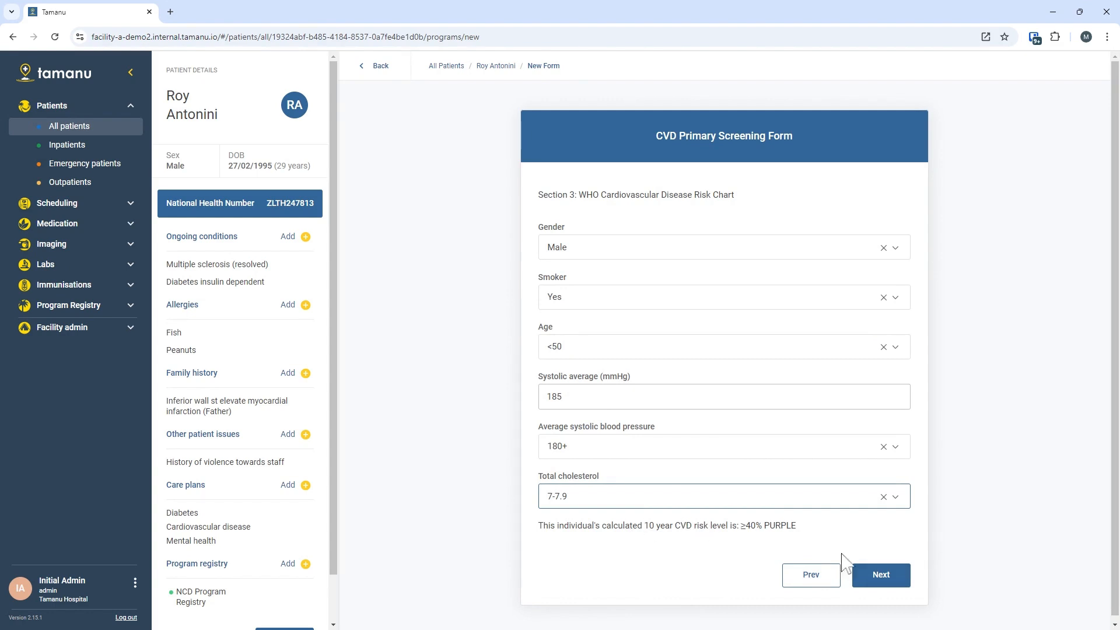
click(881, 575)
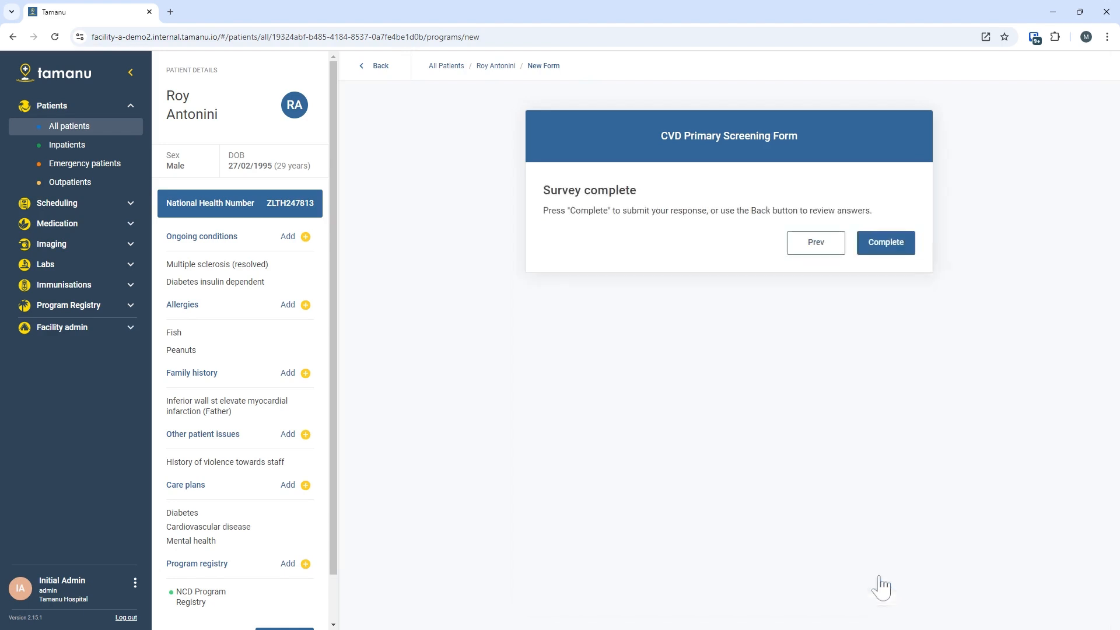
click(887, 245)
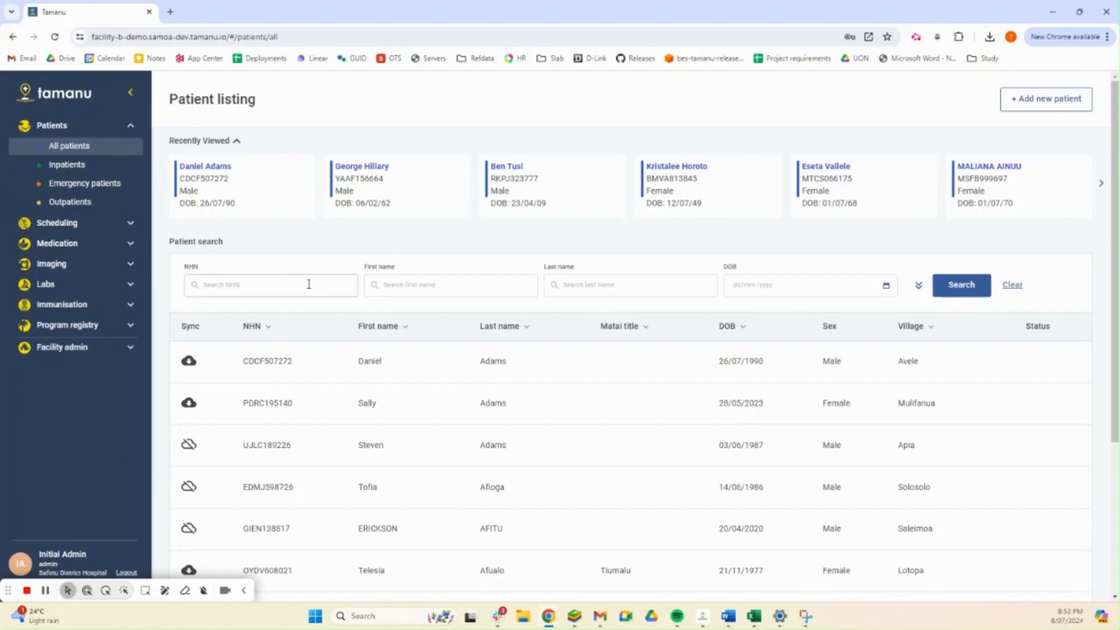
Search the patient listing by the village-screened patient's first name and open the matching record.
click(434, 282)
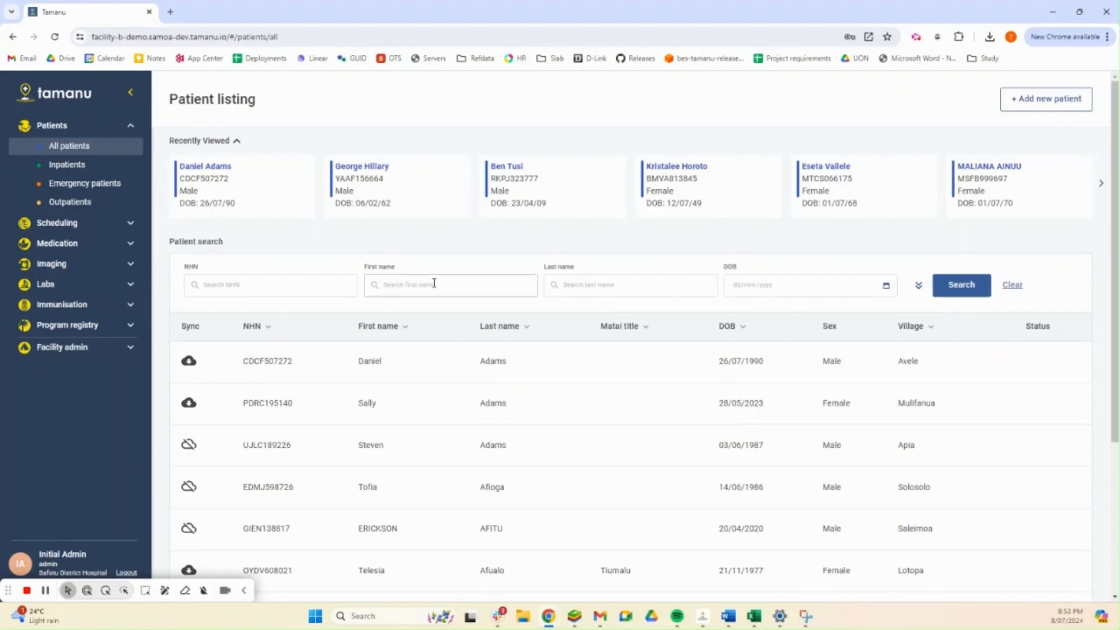
text(ste)
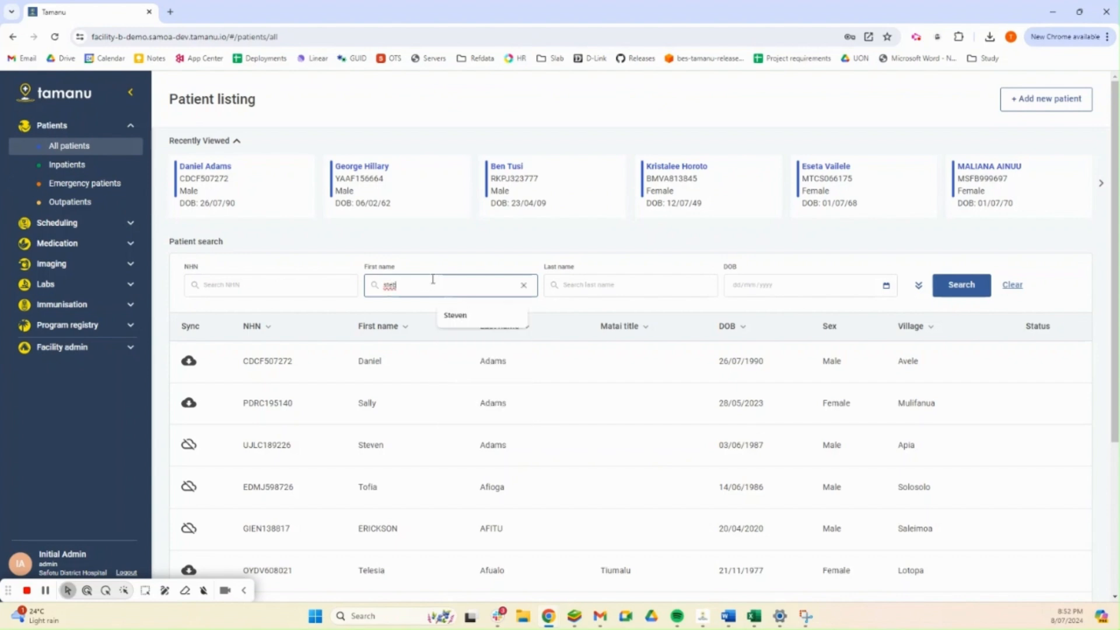
key(BackSpace)
text(ven)
click(357, 369)
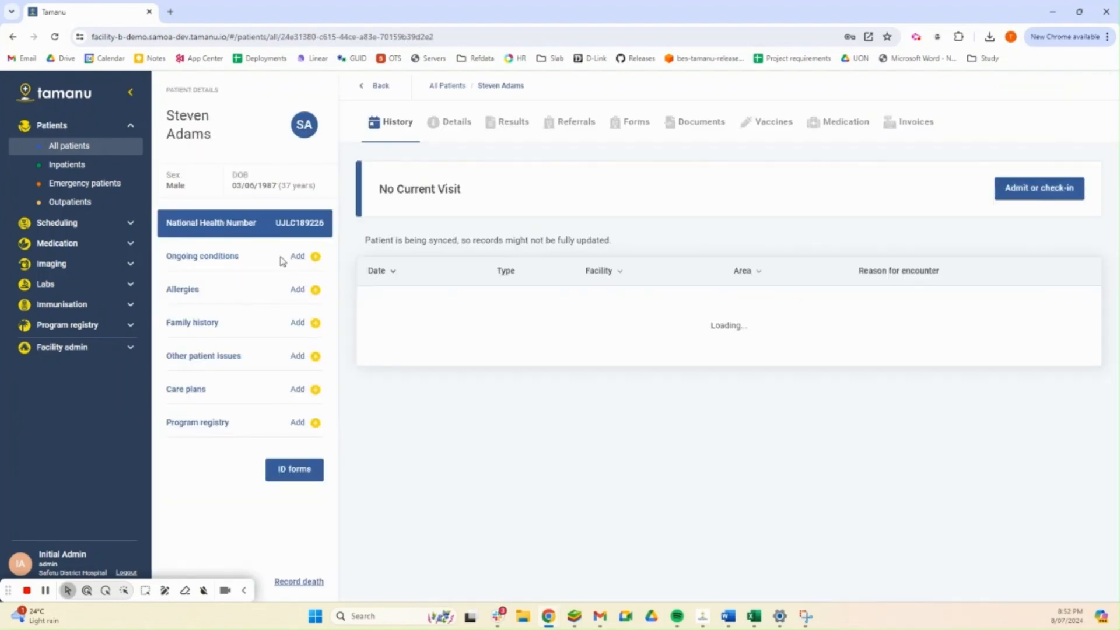
Review the patient's submitted Village Screening Form (new) response and close it.
click(641, 130)
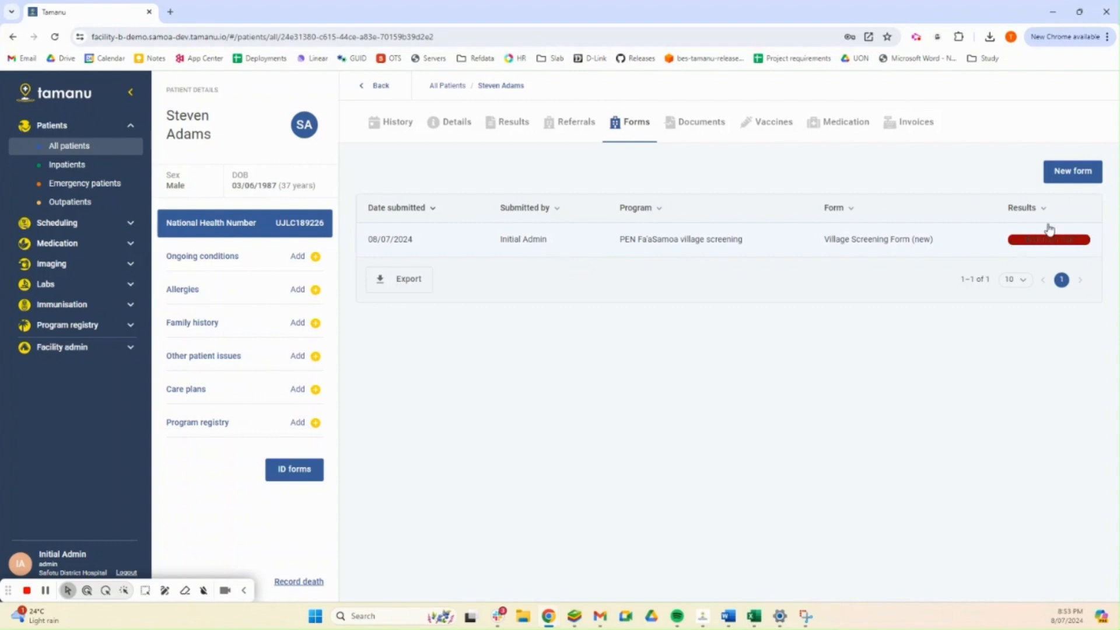
click(787, 241)
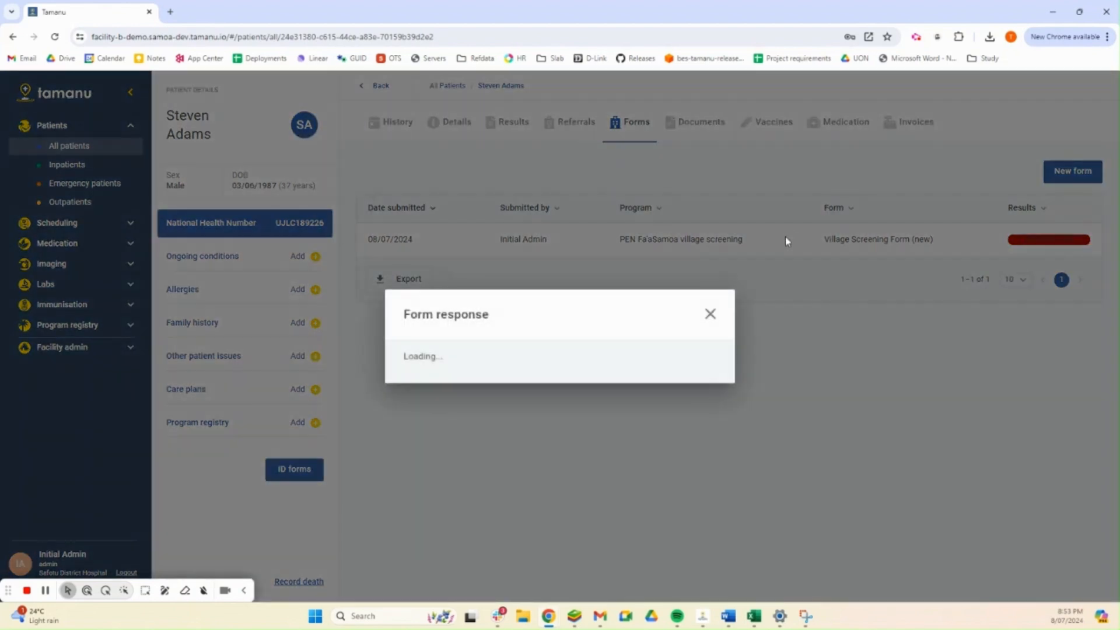
scroll(600, 355, down, 3)
scroll(607, 326, up, 3)
click(710, 113)
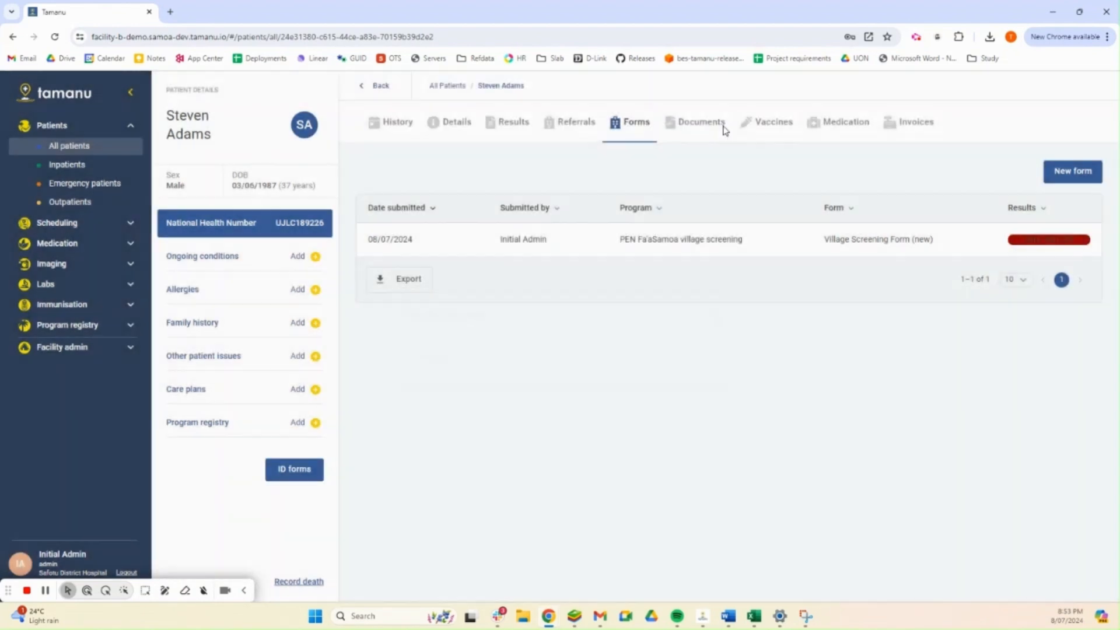
Start a Clinic check-in for the patient with department General and clinician Admin ICT.
click(411, 134)
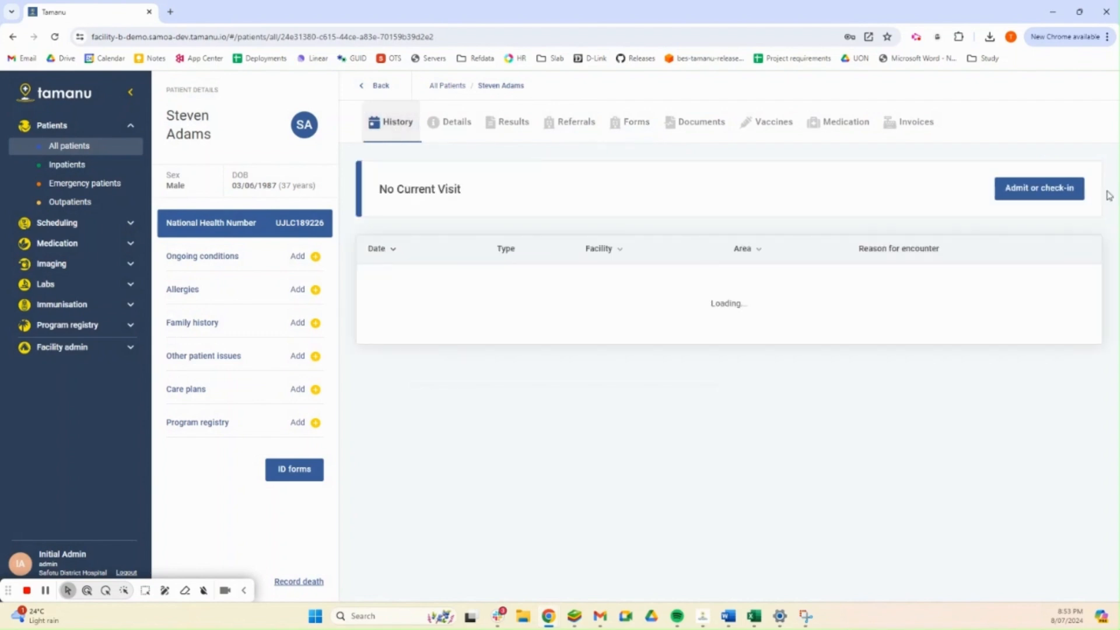
click(1053, 195)
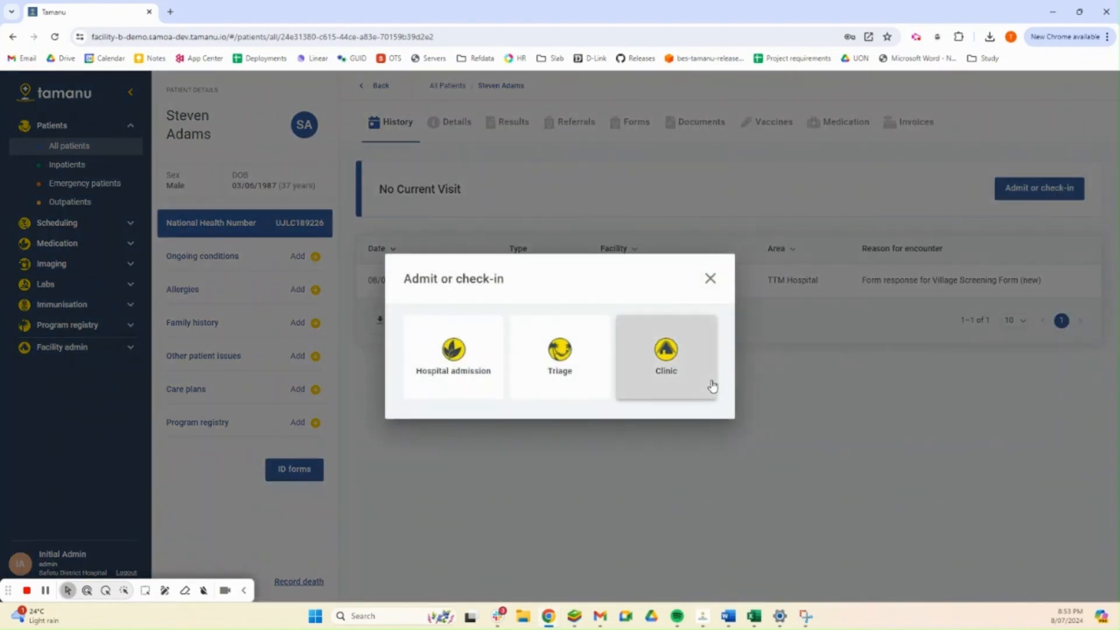
click(678, 362)
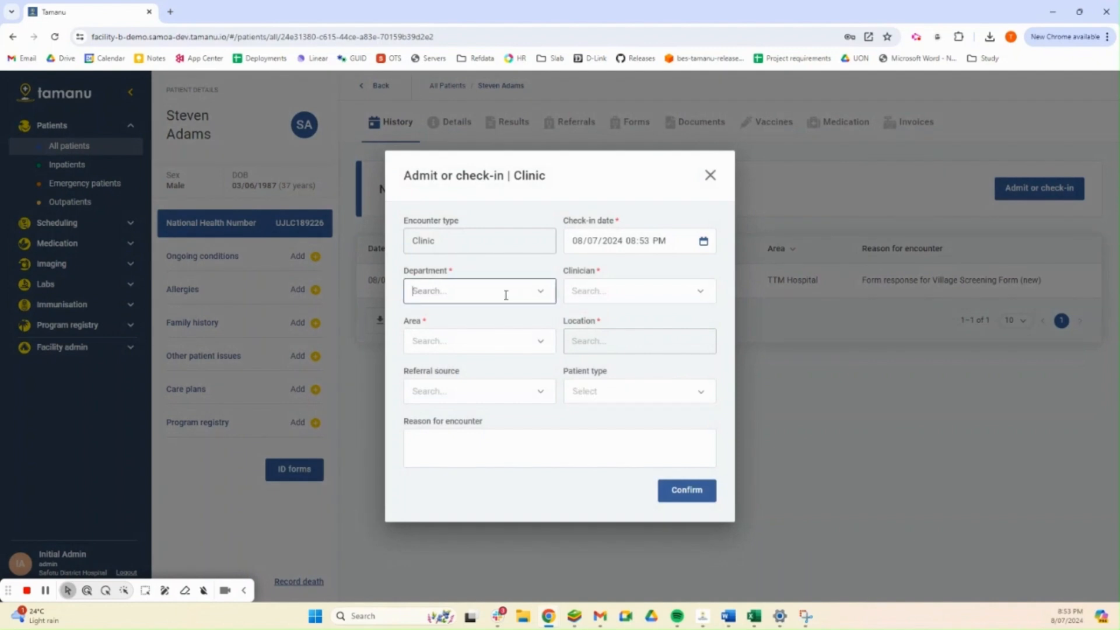
click(506, 295)
click(470, 316)
click(653, 287)
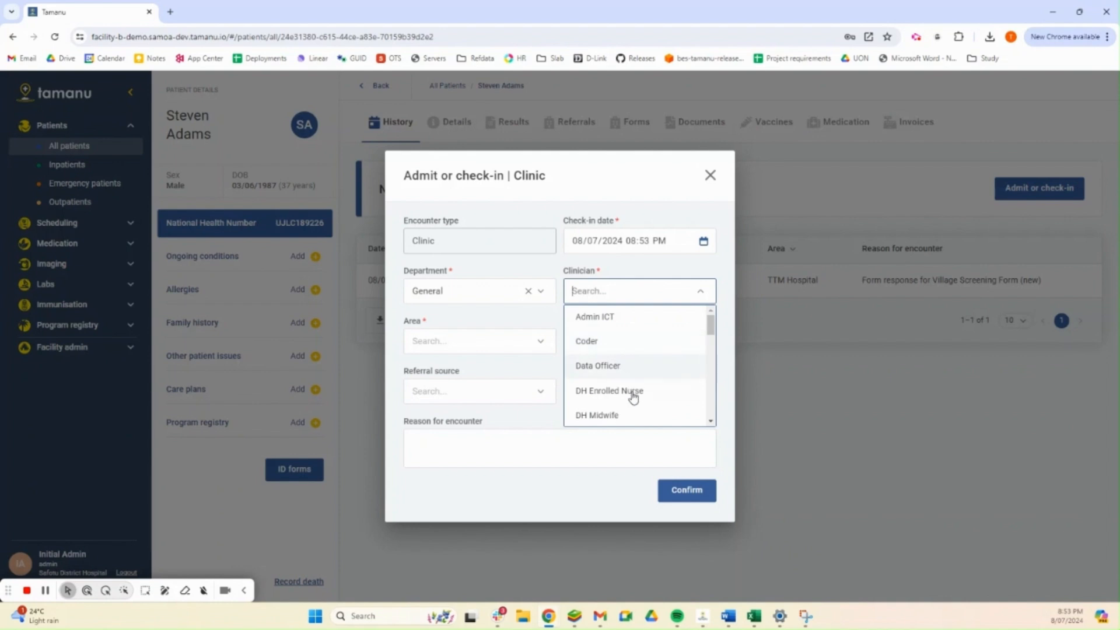
click(622, 316)
Set the check-in area to General Outpatients and the location to Waiting area, and confirm the clinic encounter.
click(470, 337)
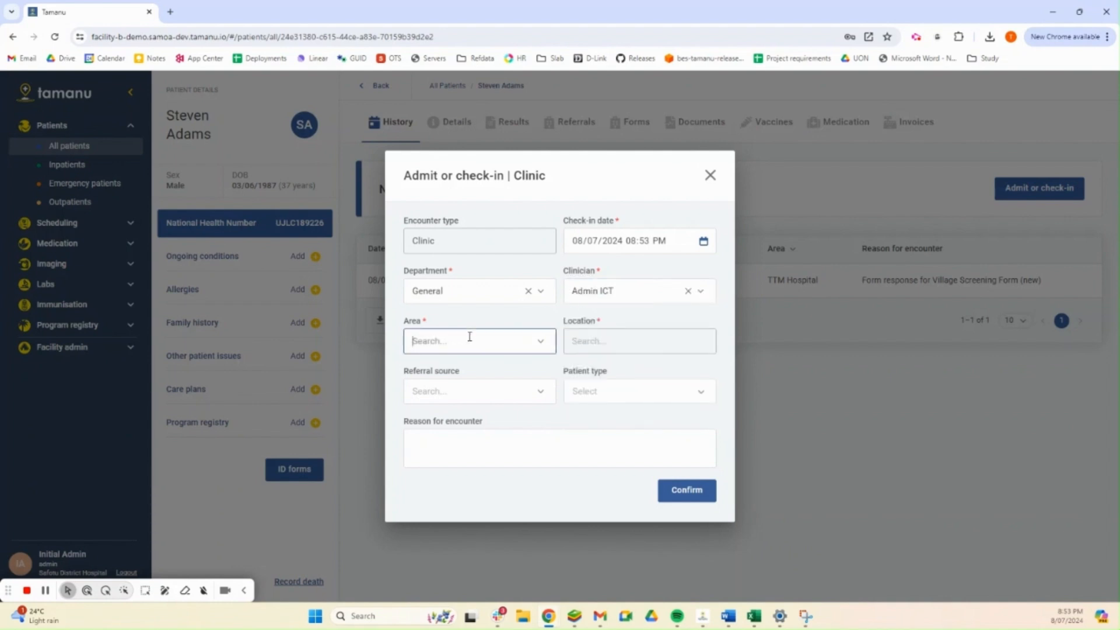
scroll(495, 467, down, 2)
click(502, 439)
click(600, 341)
click(592, 421)
click(677, 493)
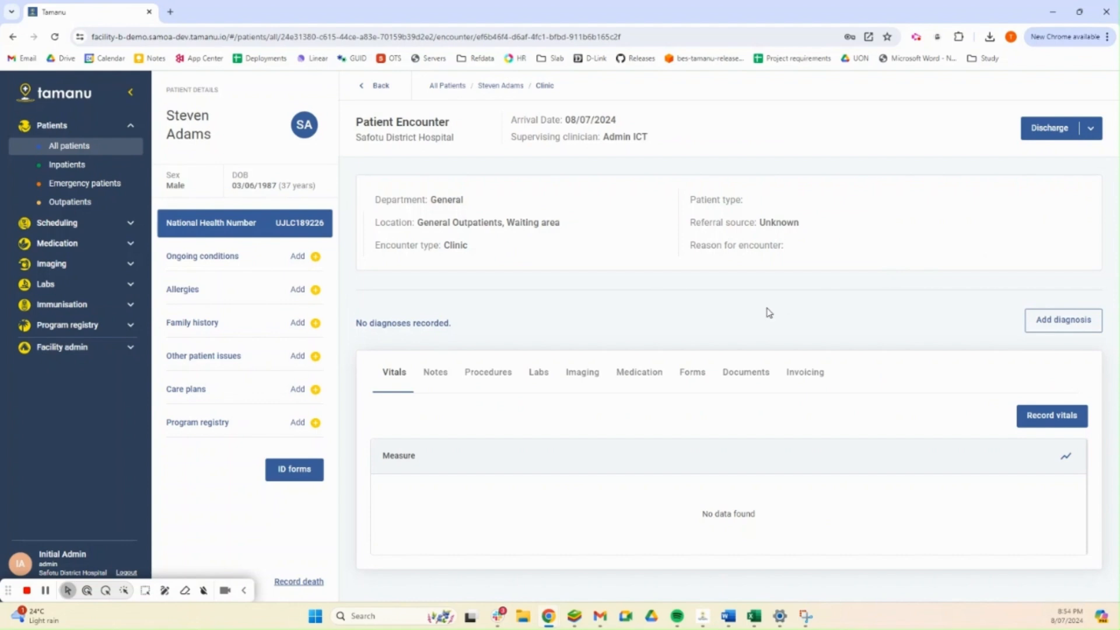
Record vitals for the encounter with SBP 180 mmHg and DBP 100 mmHg.
click(1022, 416)
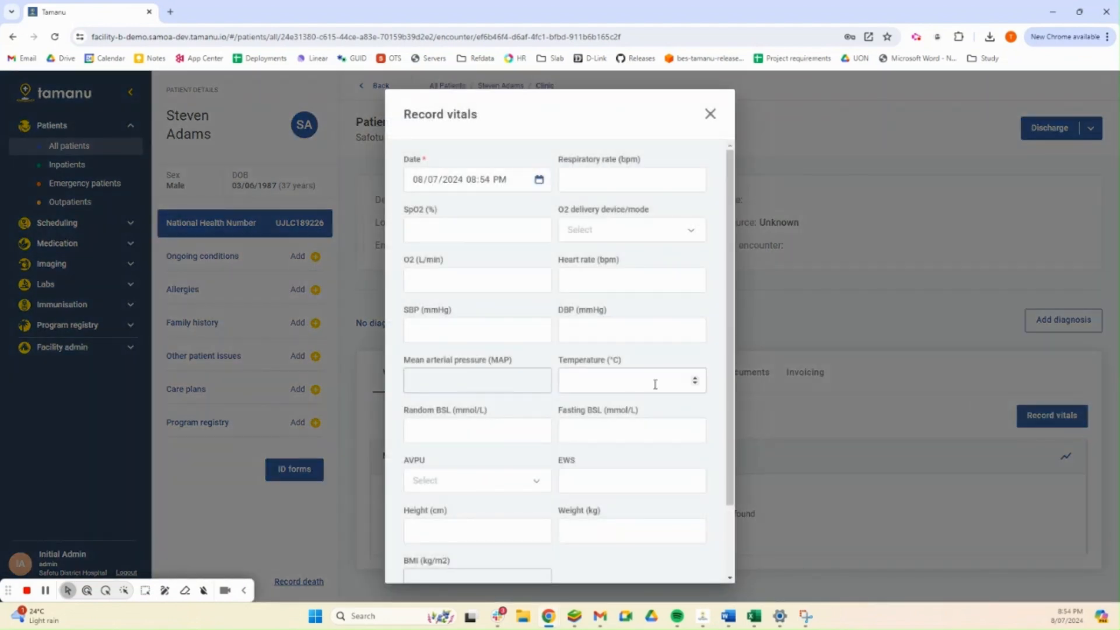
click(466, 328)
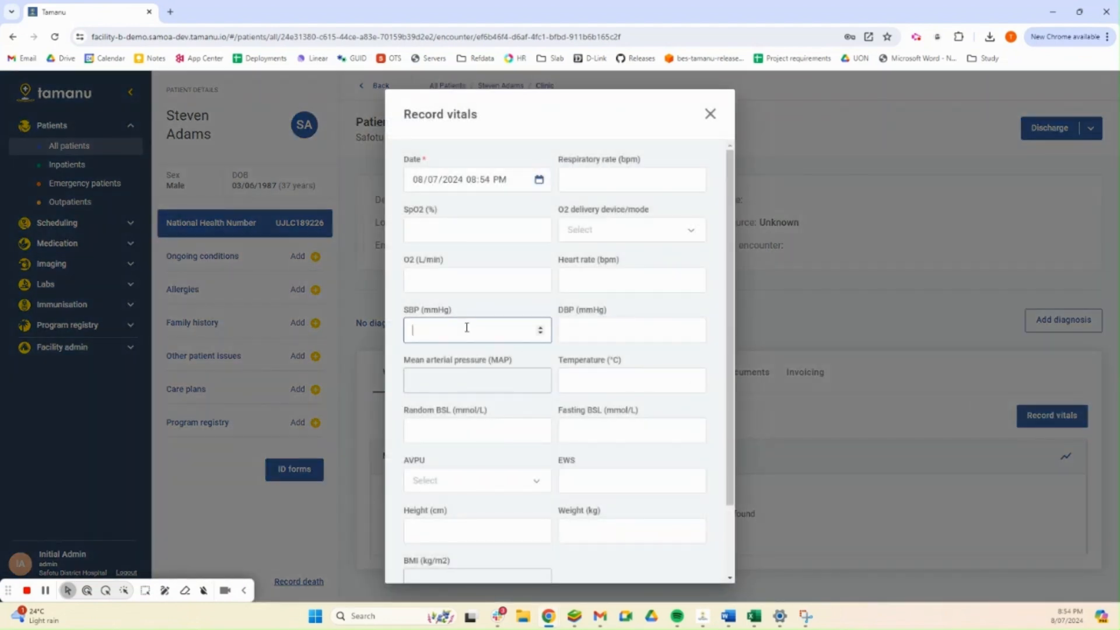
key(Tab)
text(100)
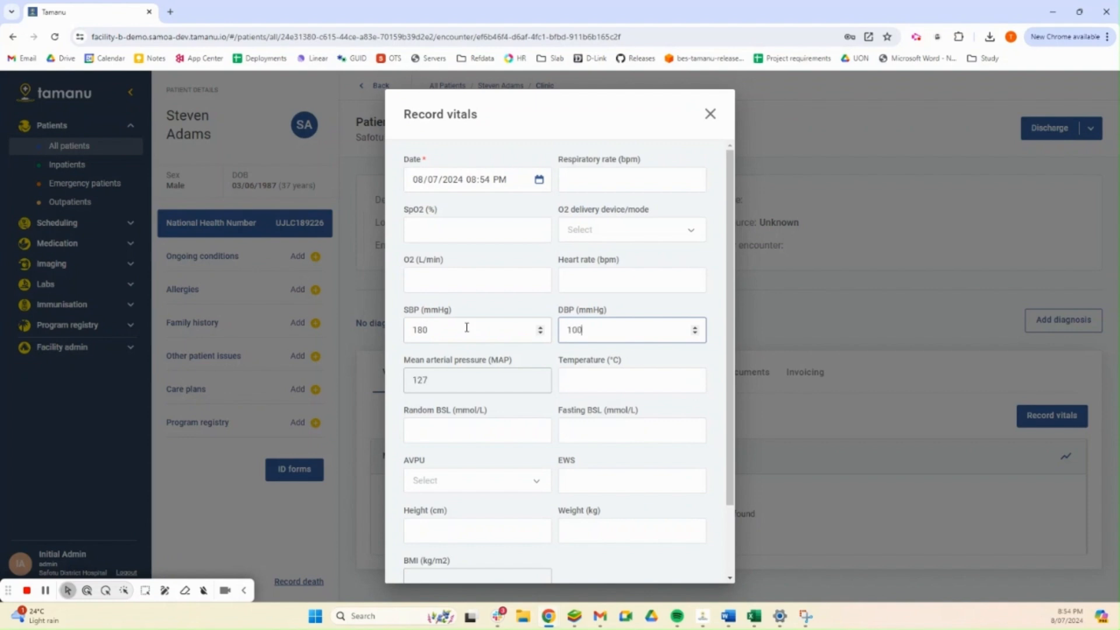
scroll(658, 466, down, 2)
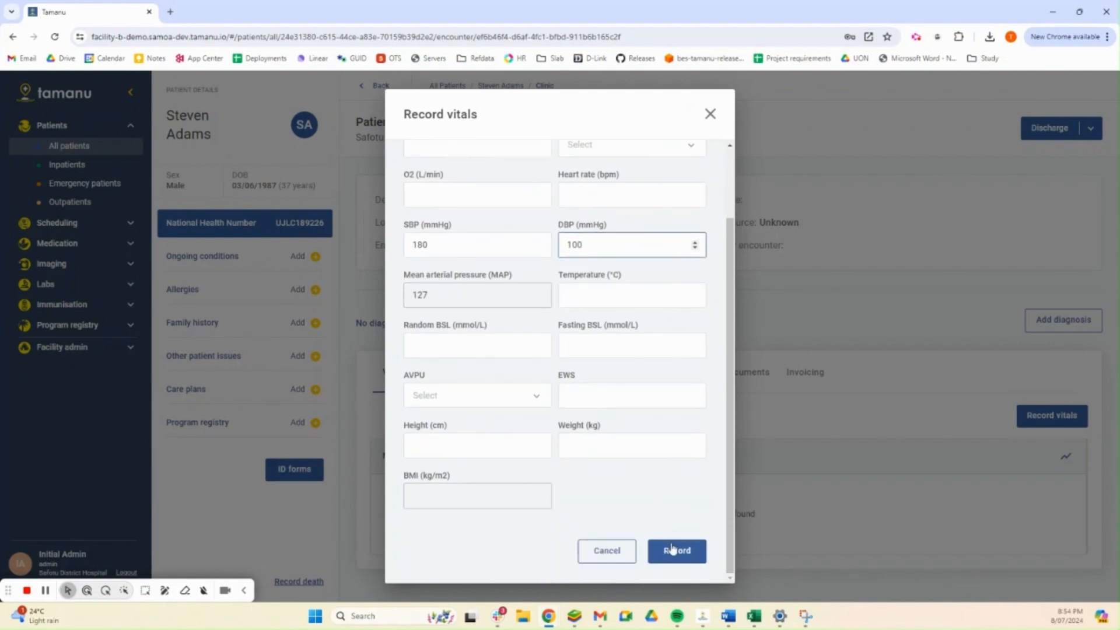
click(675, 553)
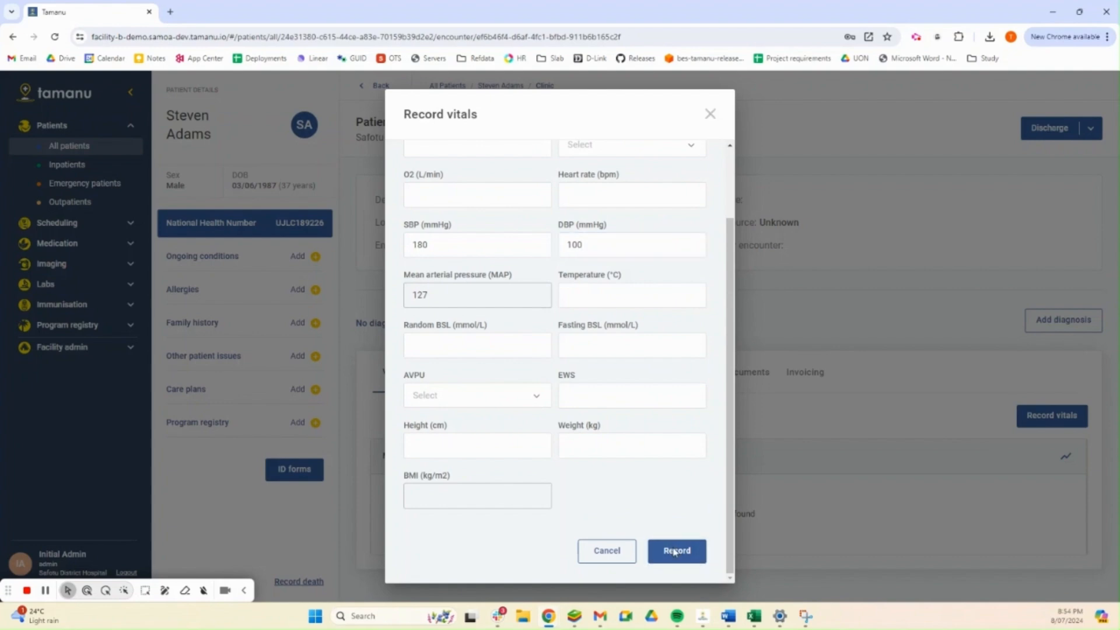
Add Hypertension to the encounter as a diagnosis with certainty Confirmed.
click(1045, 322)
click(454, 305)
text(hyperten)
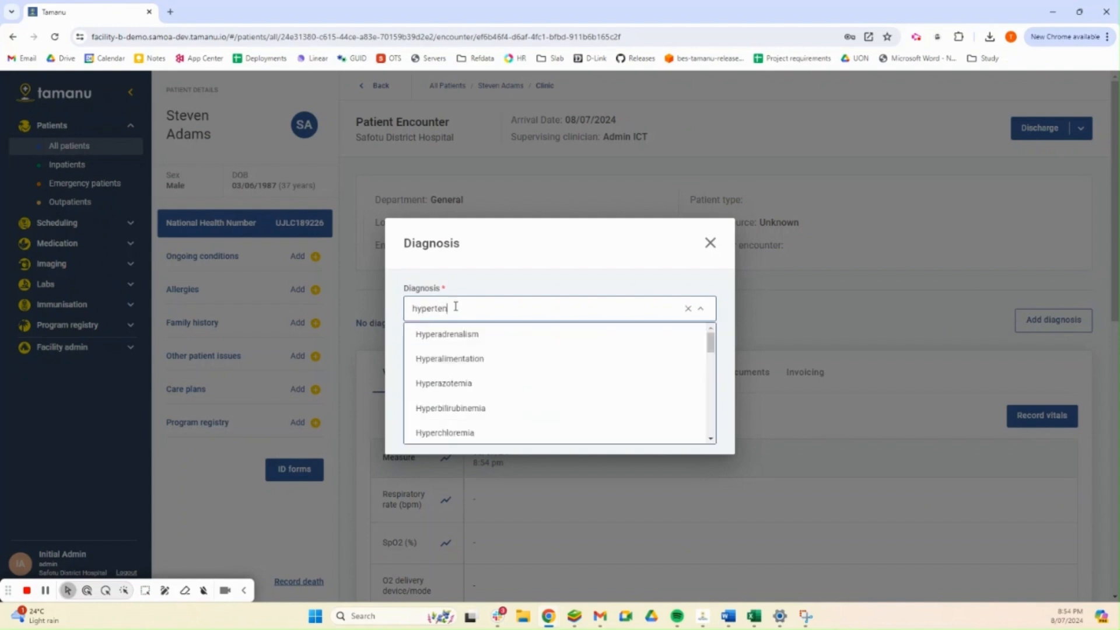
text(sion)
click(477, 338)
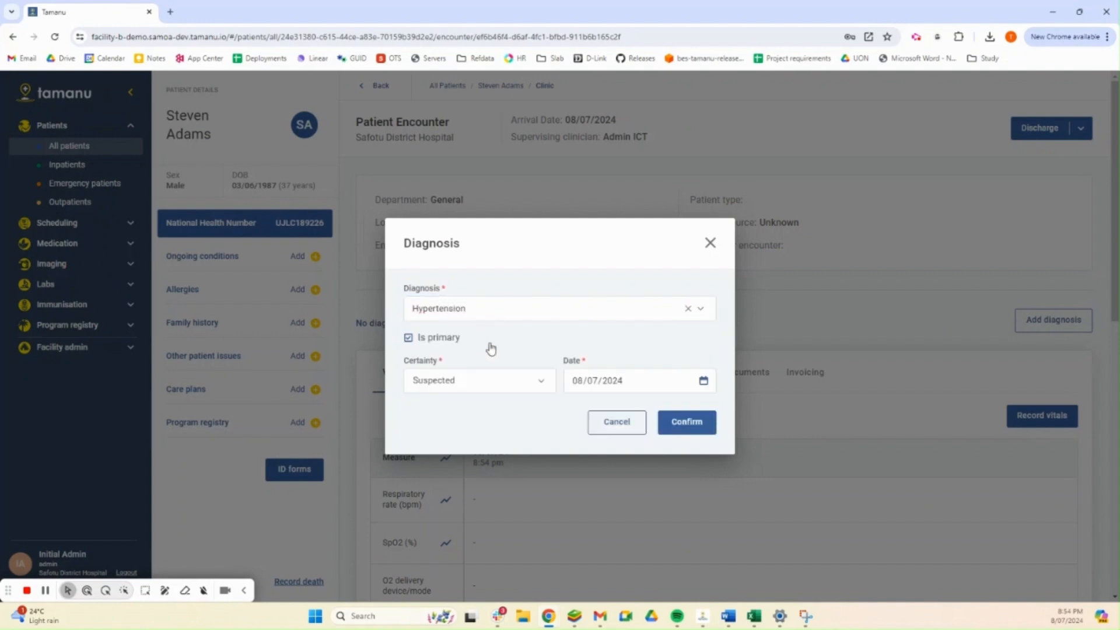
click(551, 389)
click(476, 426)
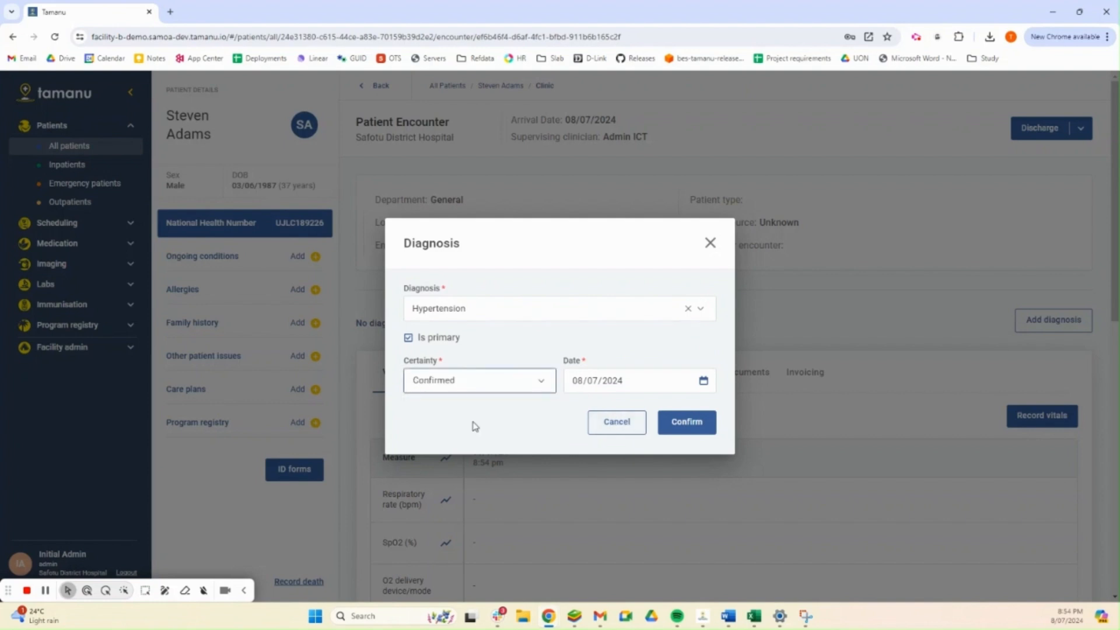
click(687, 423)
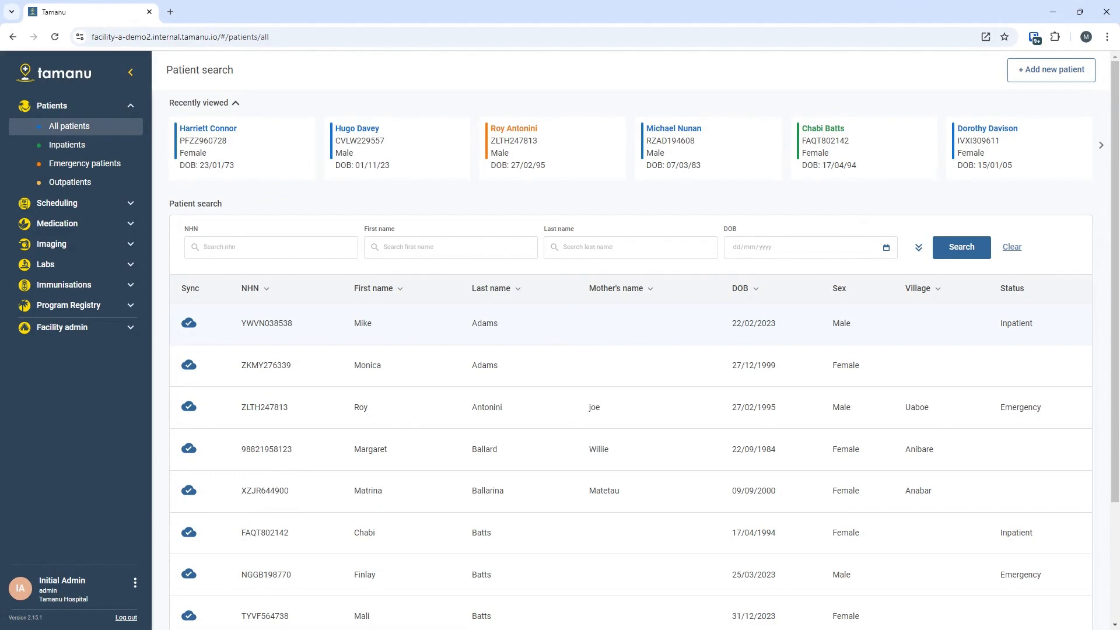
Open the first recently viewed patient's record and begin a new CVD Primary Screening Referral.
click(217, 154)
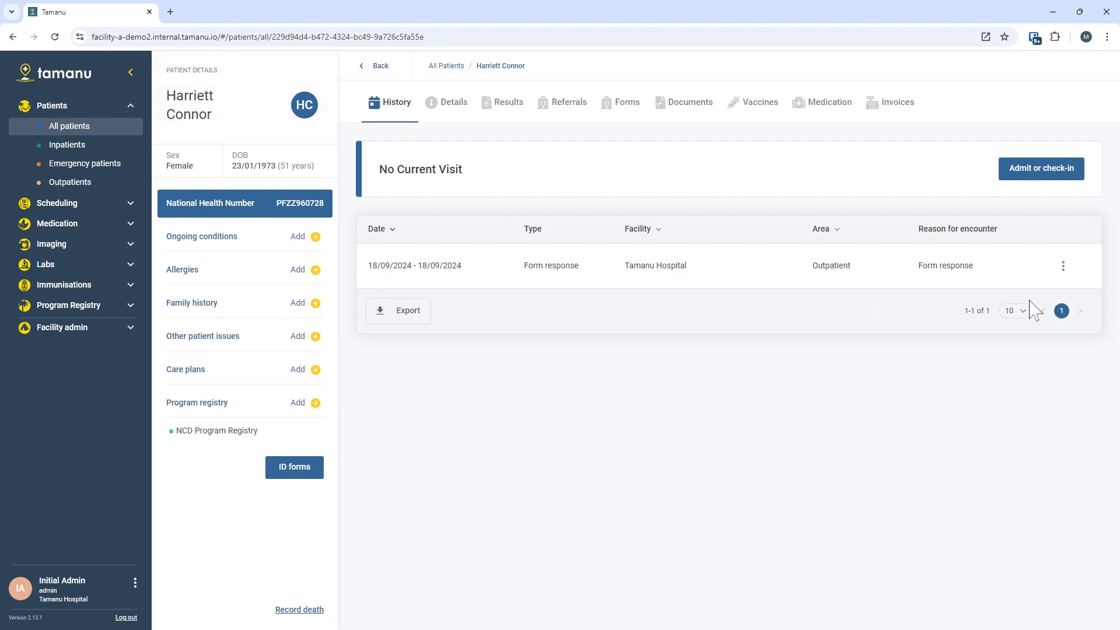
click(623, 108)
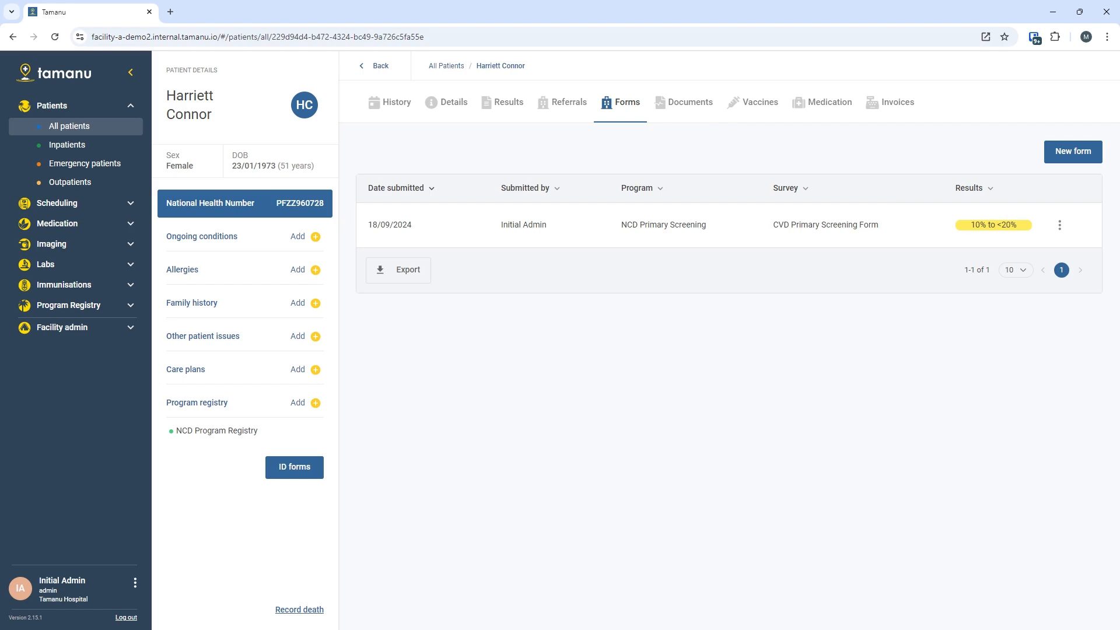
click(565, 103)
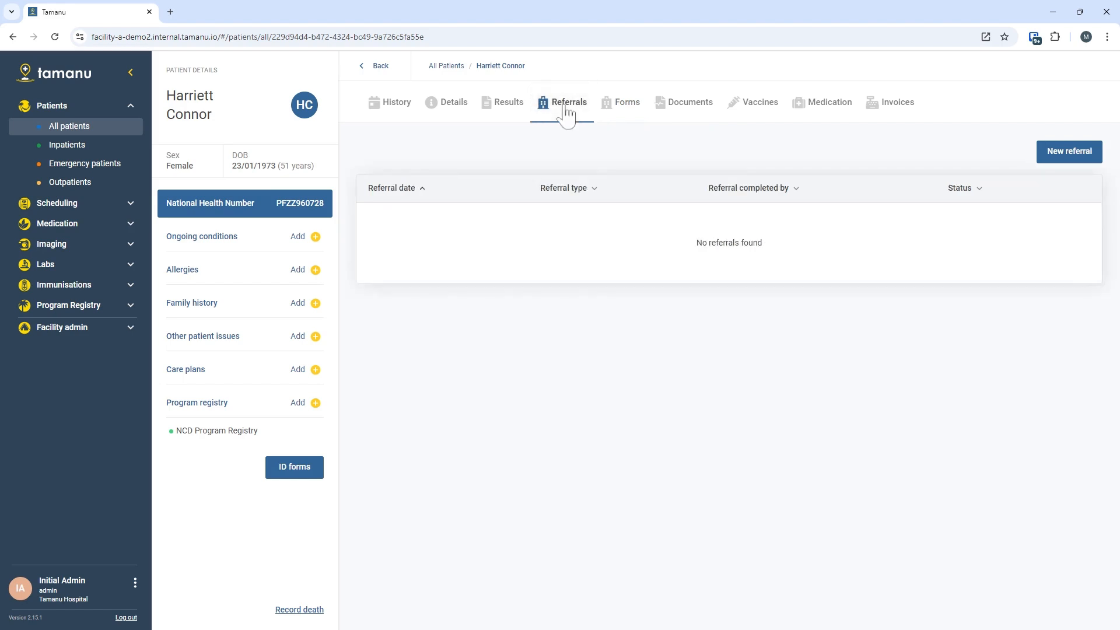
click(1069, 152)
click(687, 197)
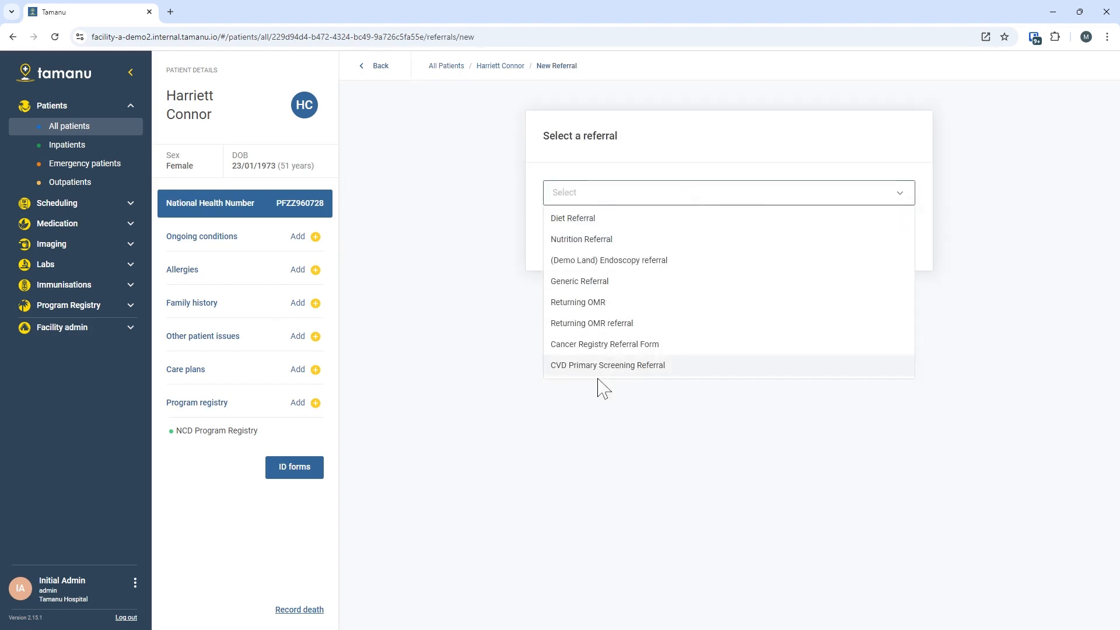
click(573, 367)
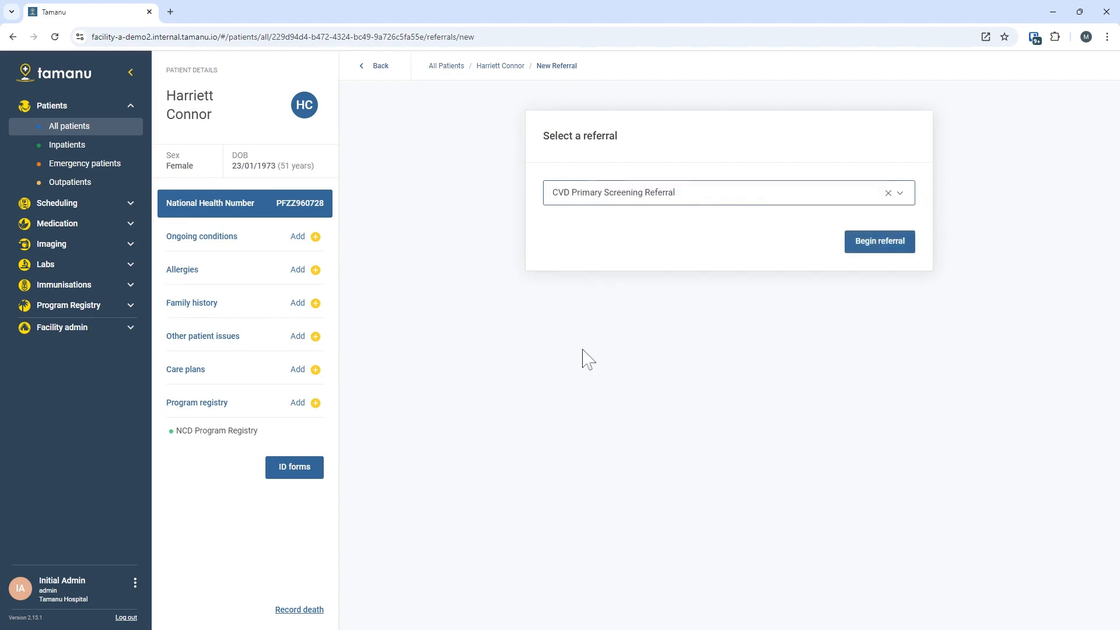
click(883, 248)
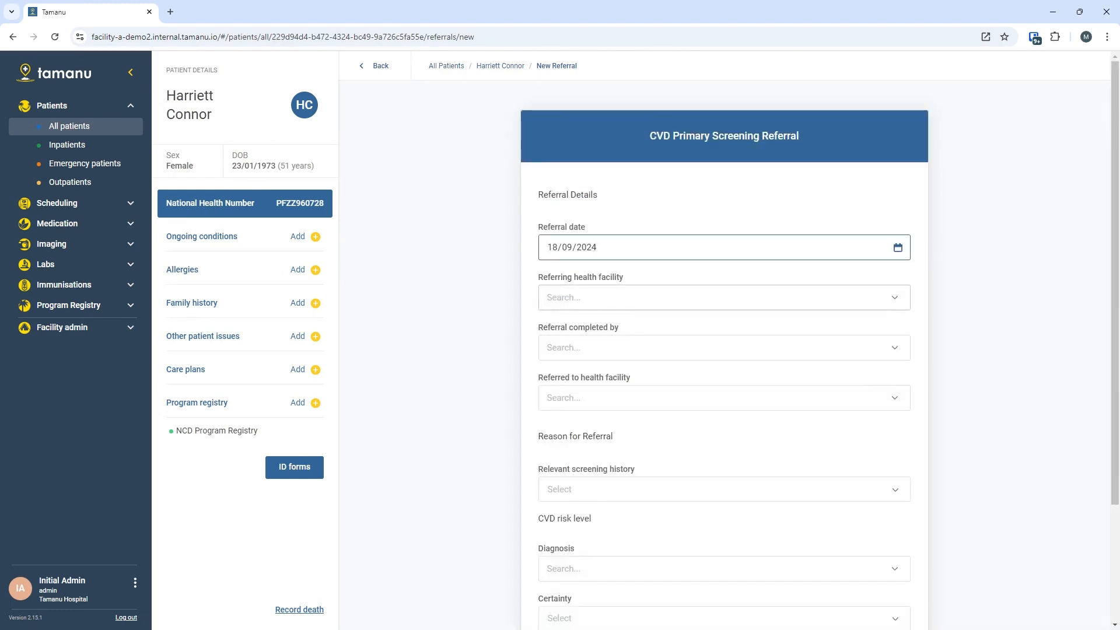
Set the referring health facility to Tamanu Hospital, referral completed by to Doctor Demo, and referred to health facility to Lily Hospital.
click(647, 298)
click(575, 402)
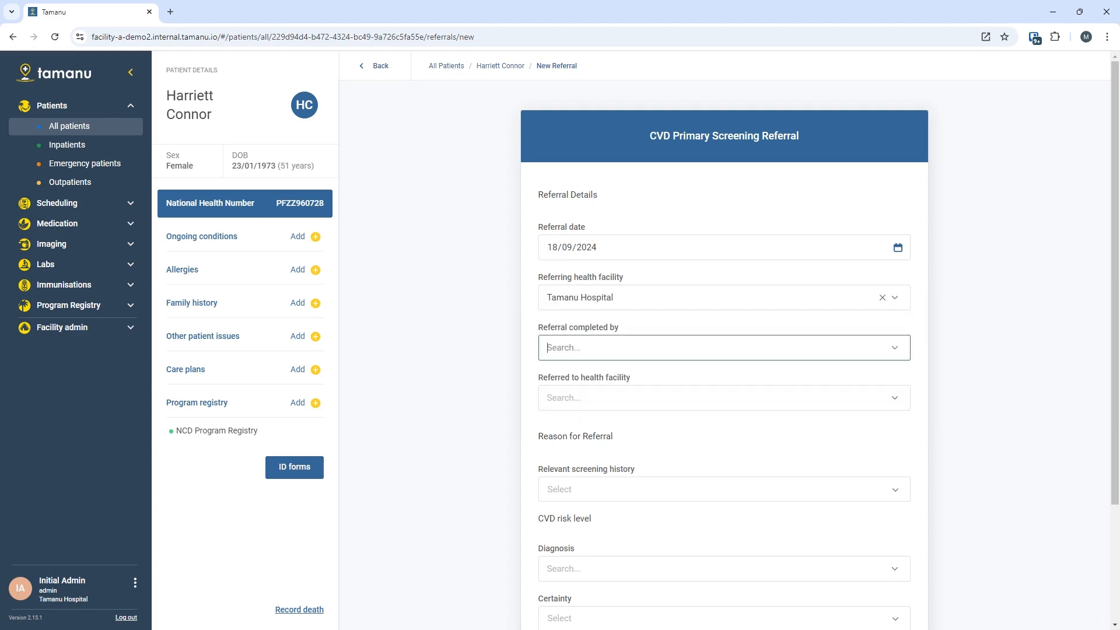
click(581, 348)
click(678, 314)
click(613, 348)
click(578, 448)
click(589, 399)
click(572, 448)
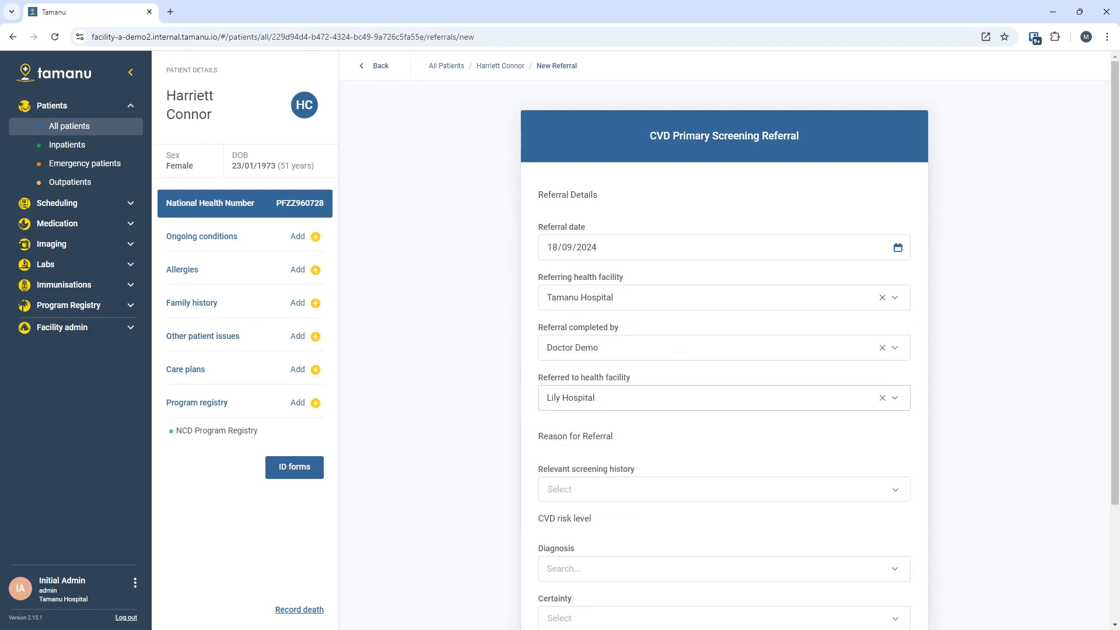
Attach the 18/09/2024 2:56 pm CVD Primary Screening Form as relevant screening history and complete the referral.
scroll(611, 353, down, 3)
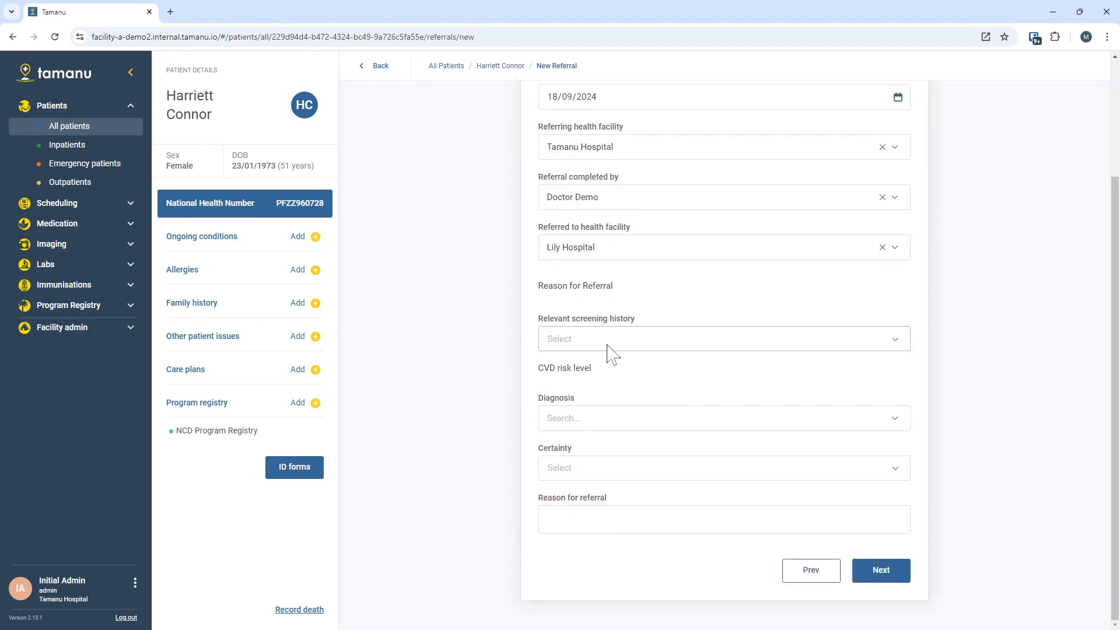
click(608, 345)
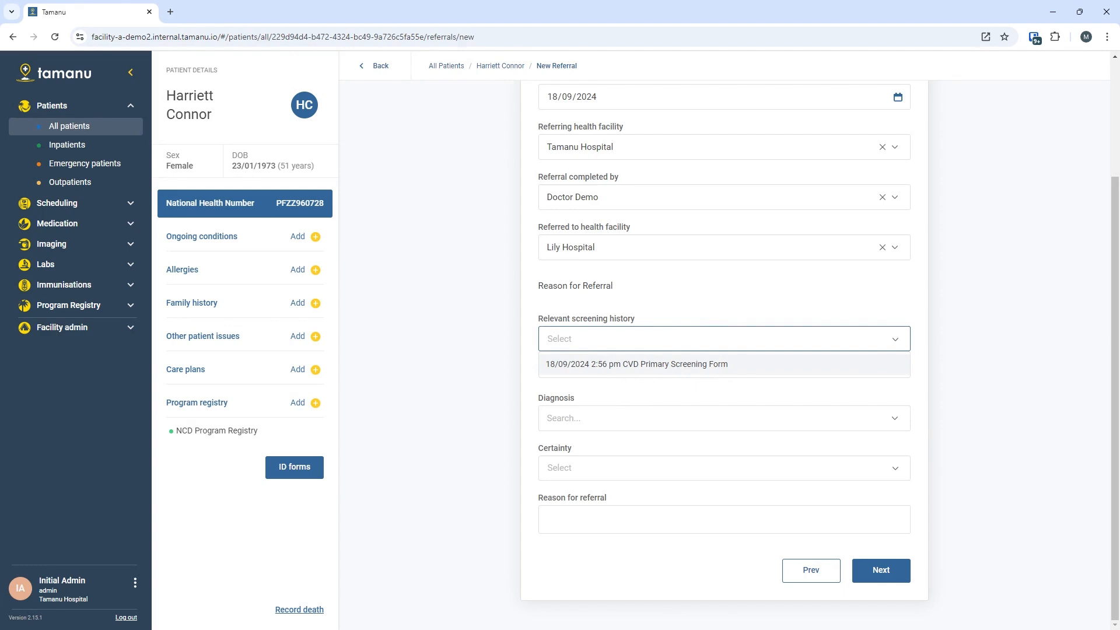
click(570, 365)
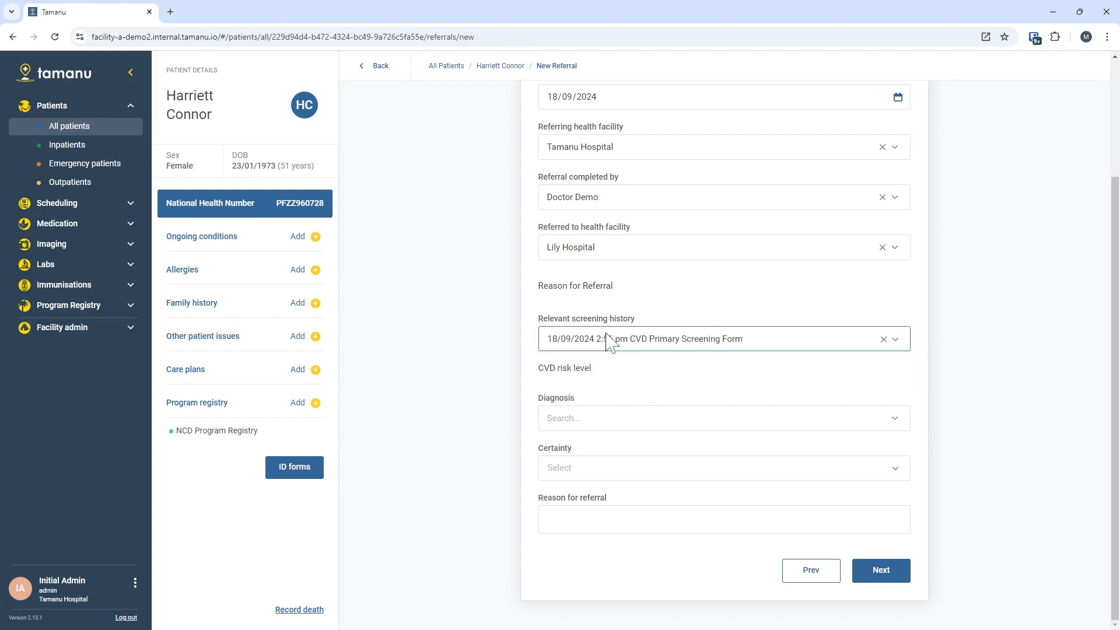
click(613, 419)
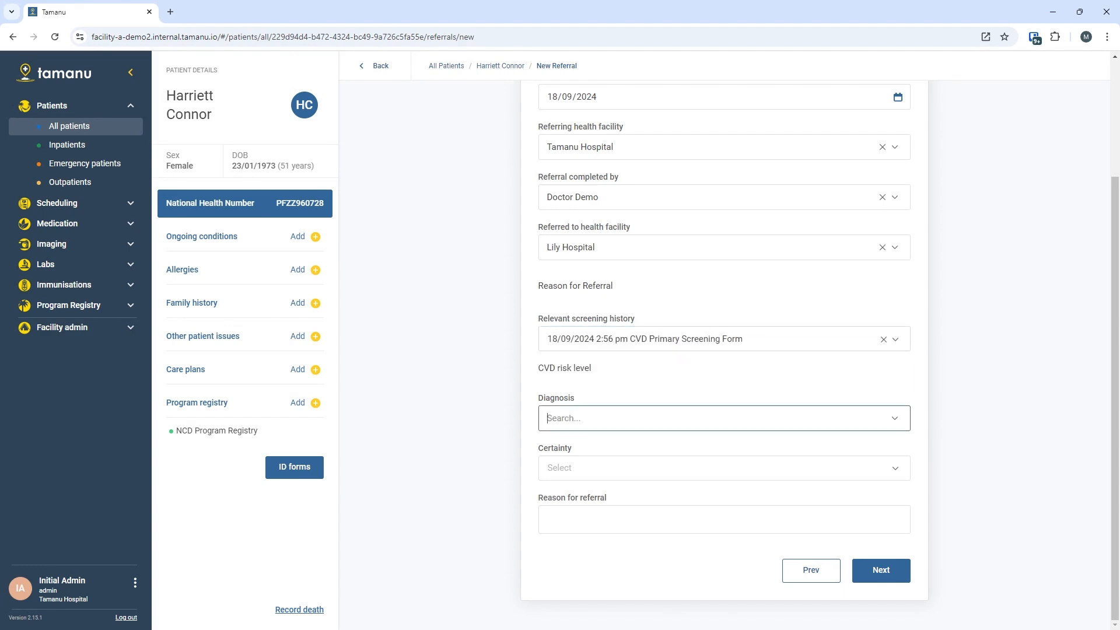
click(645, 378)
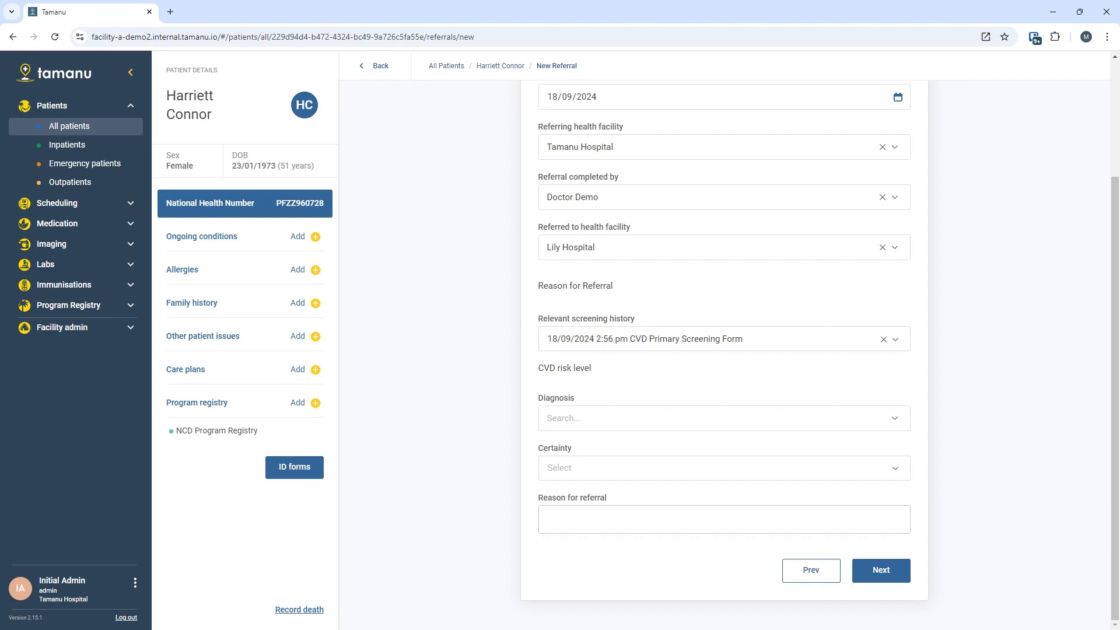
click(882, 571)
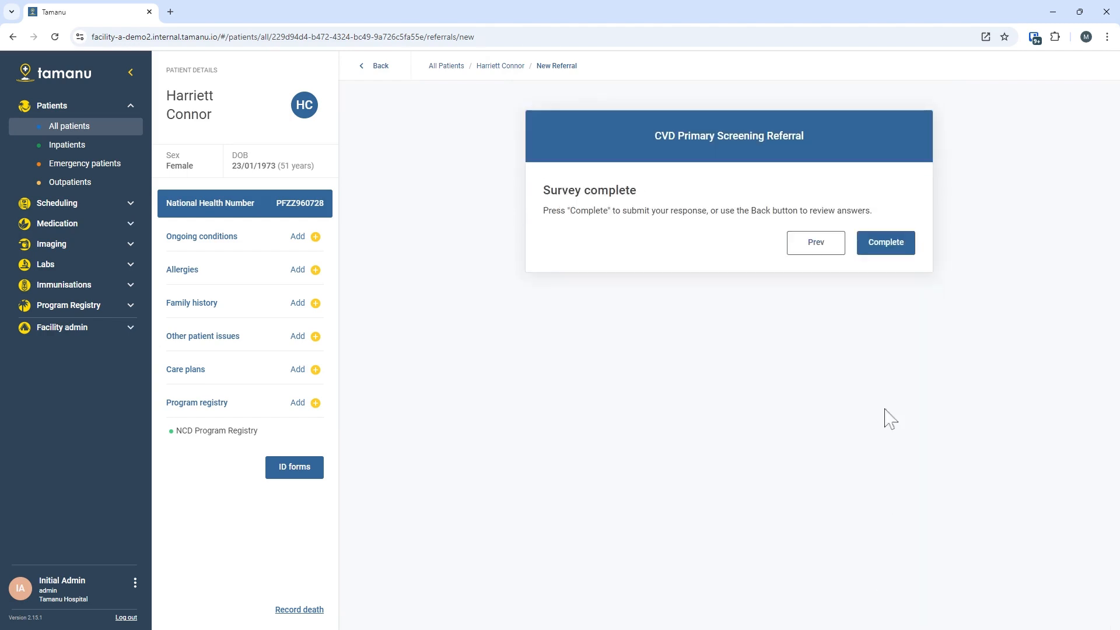
click(888, 243)
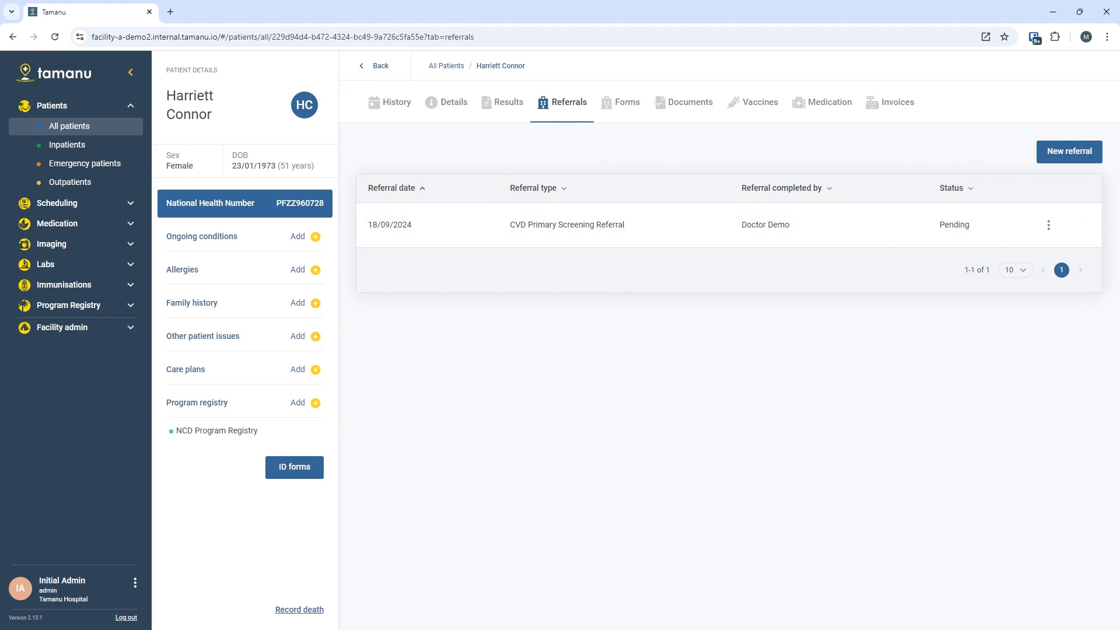
Review the submitted CVD Primary Screening Referral and its linked screening form, and close both responses.
click(568, 225)
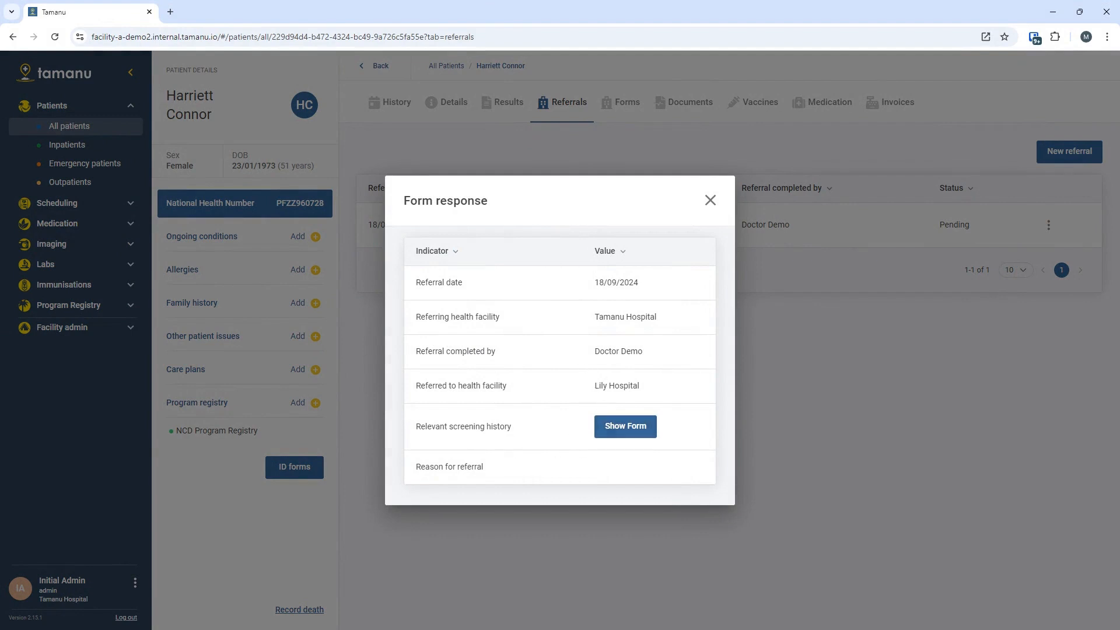
click(629, 430)
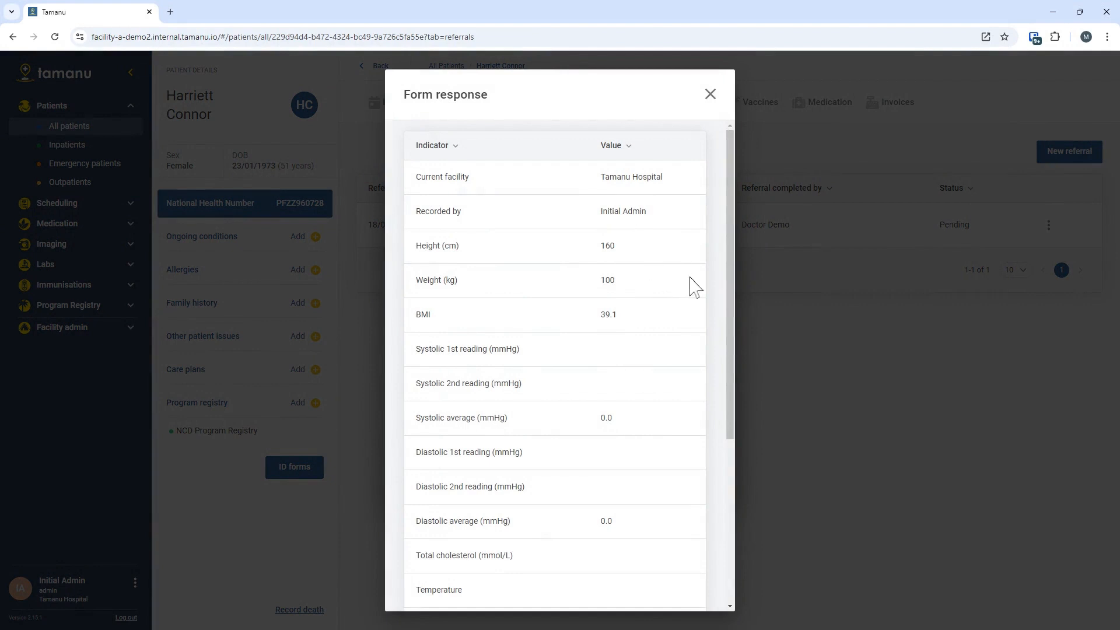
mouse_move(731, 295)
mouse_down()
mouse_move(729, 453)
mouse_move(725, 292)
mouse_up()
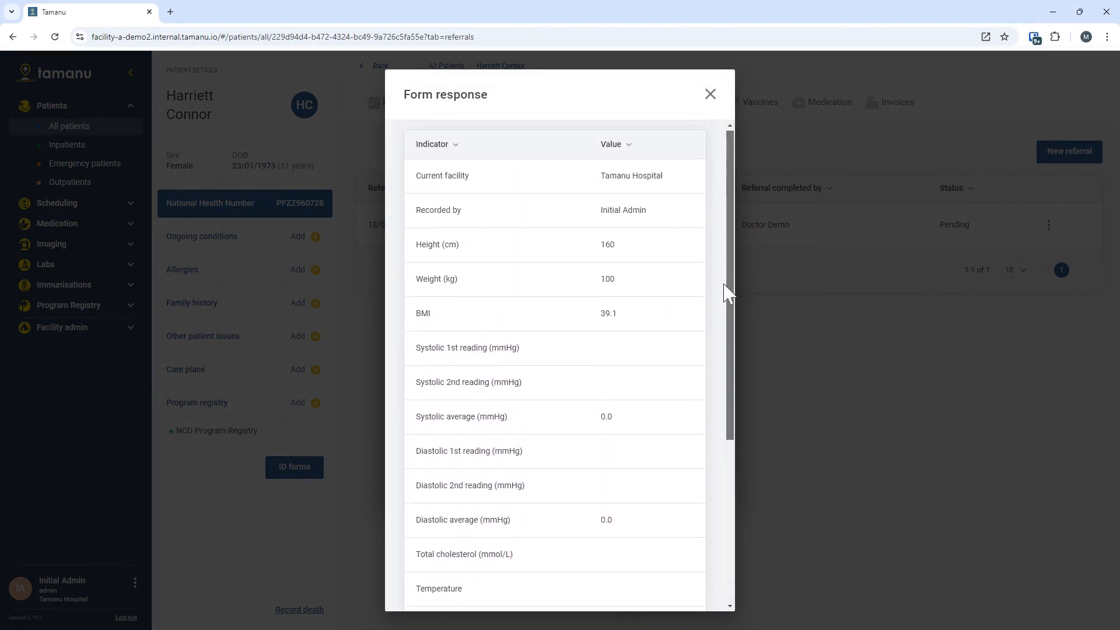
click(710, 94)
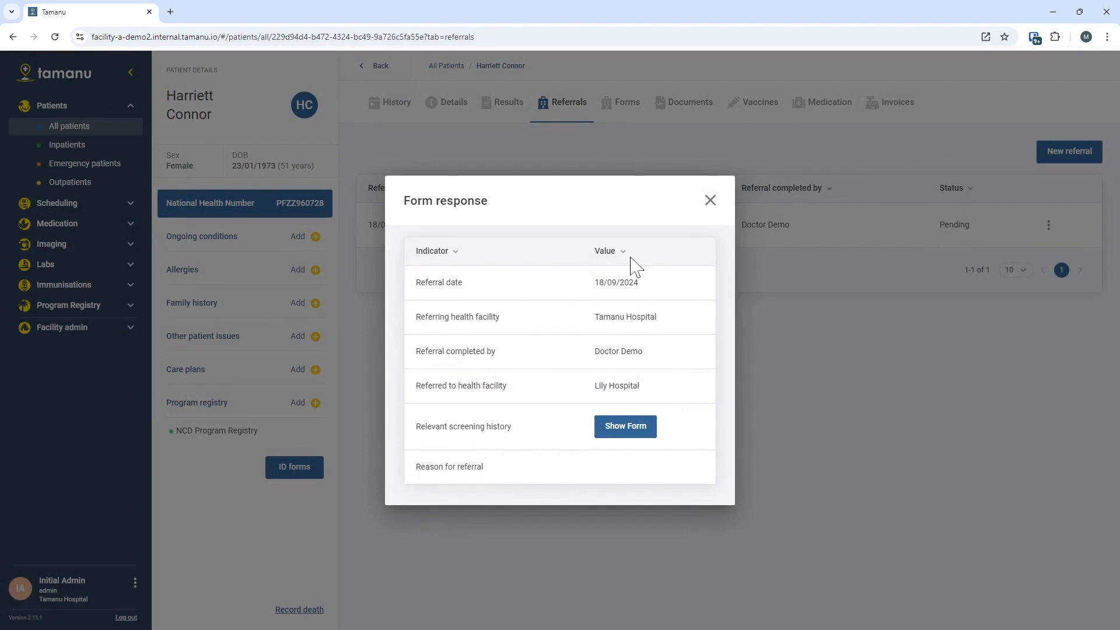
click(713, 203)
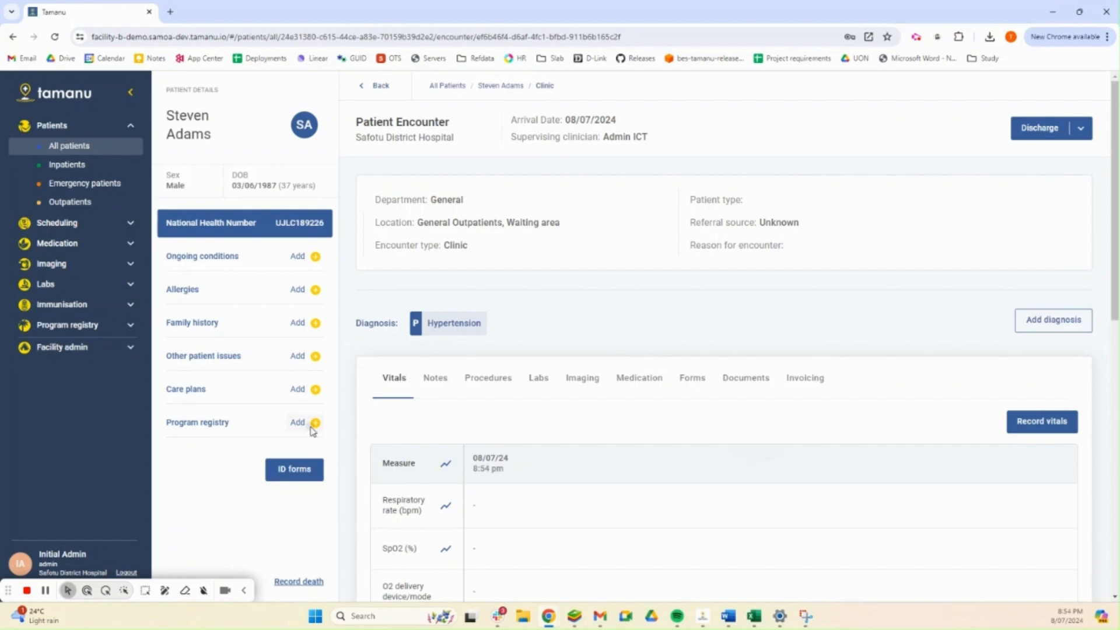
Add a program registry entry for Diabetes and hypertension to the patient, with the status Actively managed.
click(312, 430)
click(485, 284)
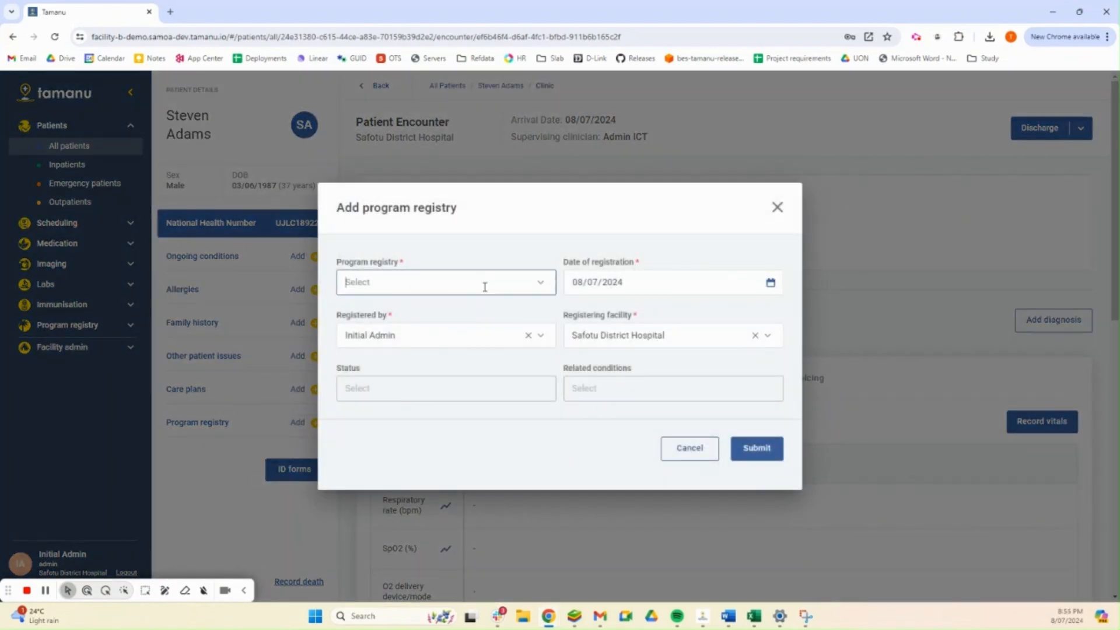
click(464, 333)
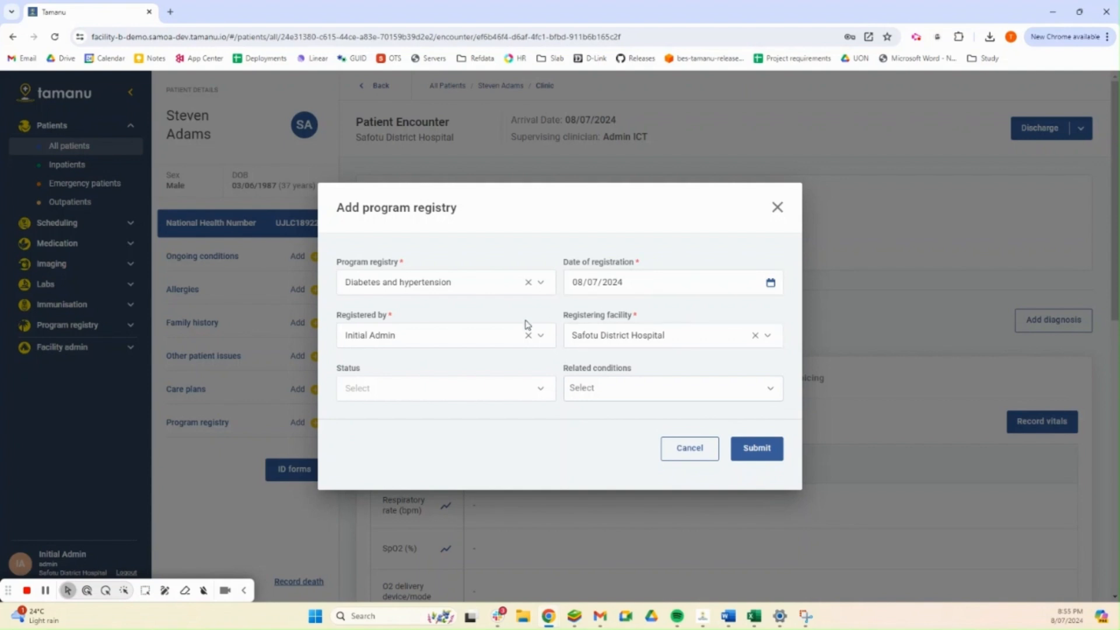
click(488, 395)
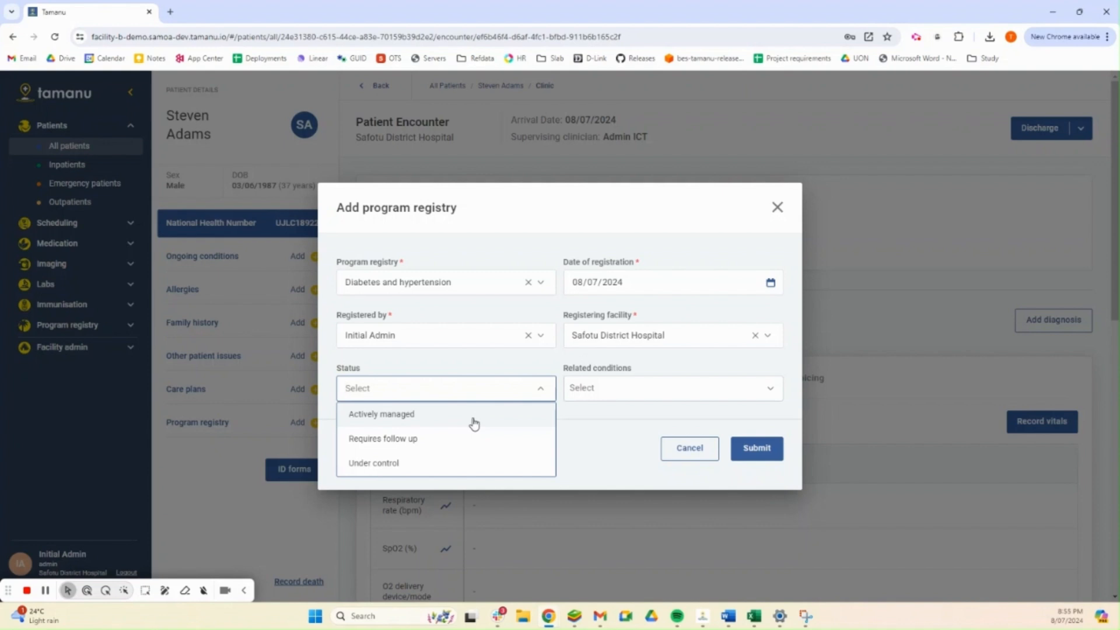
click(474, 424)
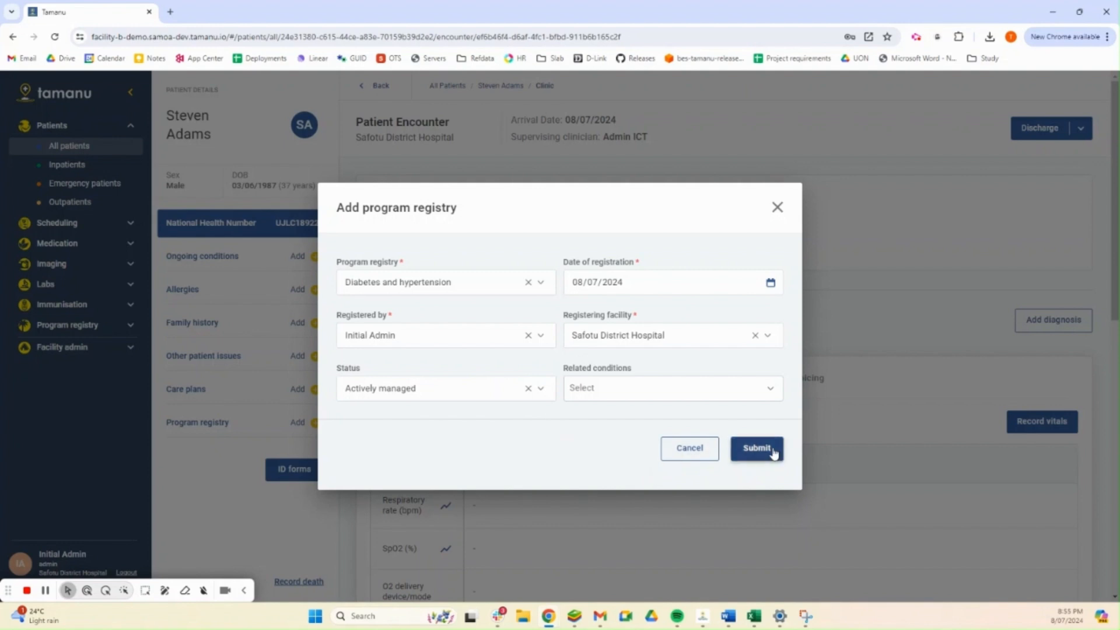
Add Hypertension as the related condition and submit the program registry entry.
click(740, 389)
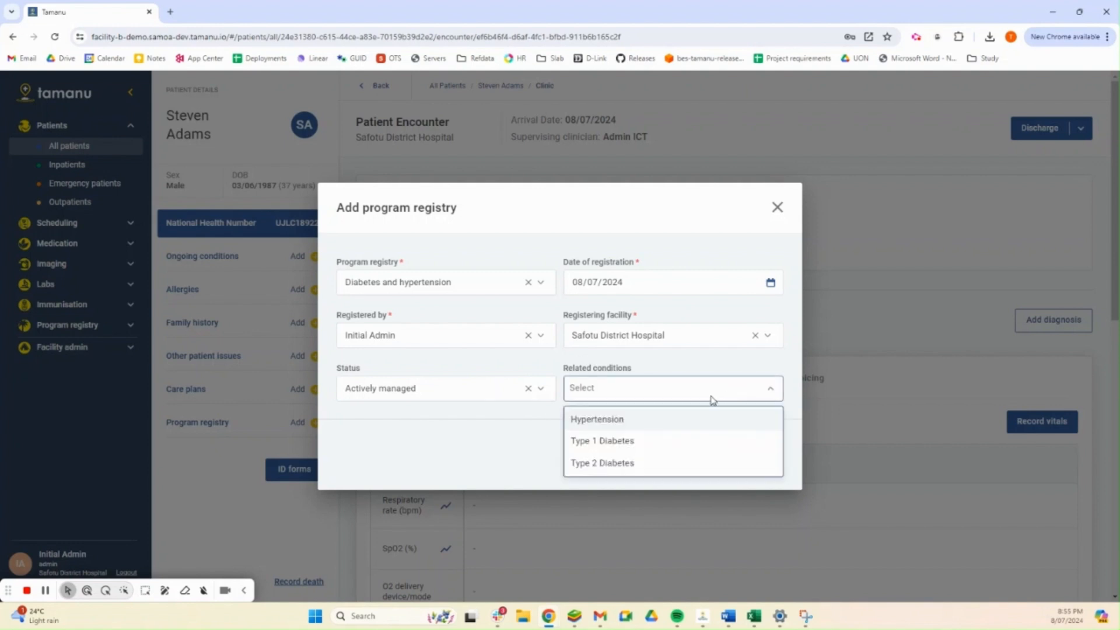
click(631, 430)
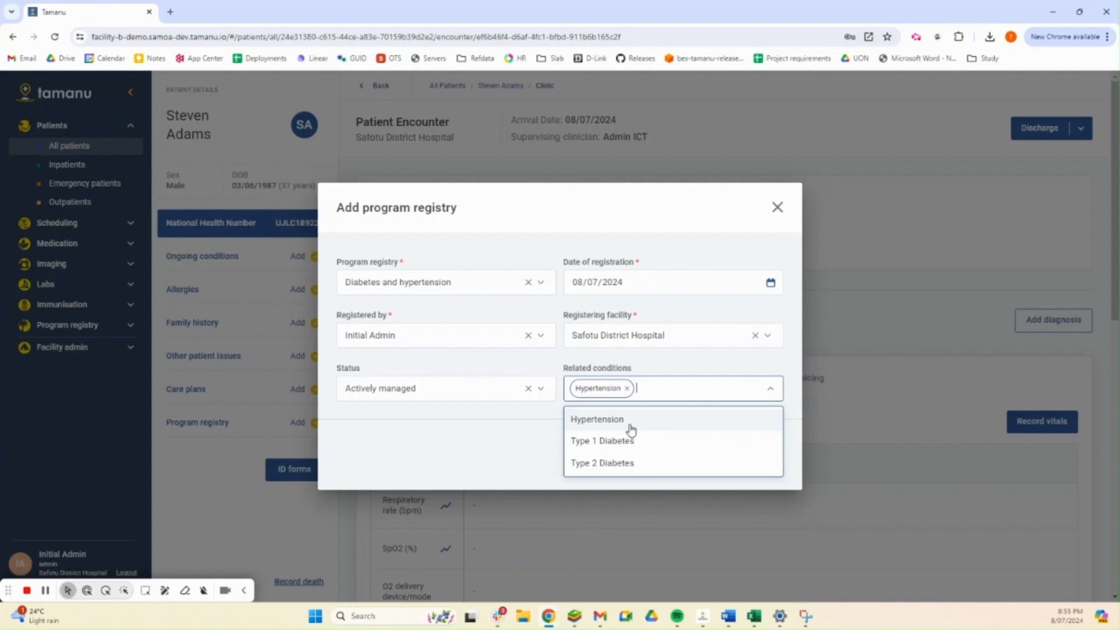
click(520, 436)
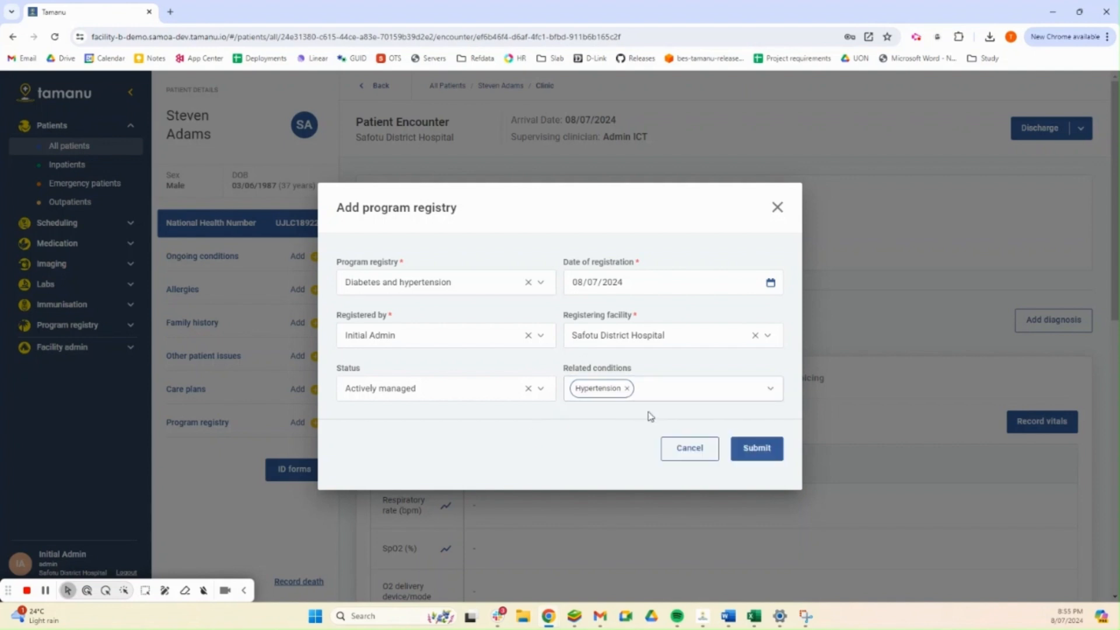
click(761, 450)
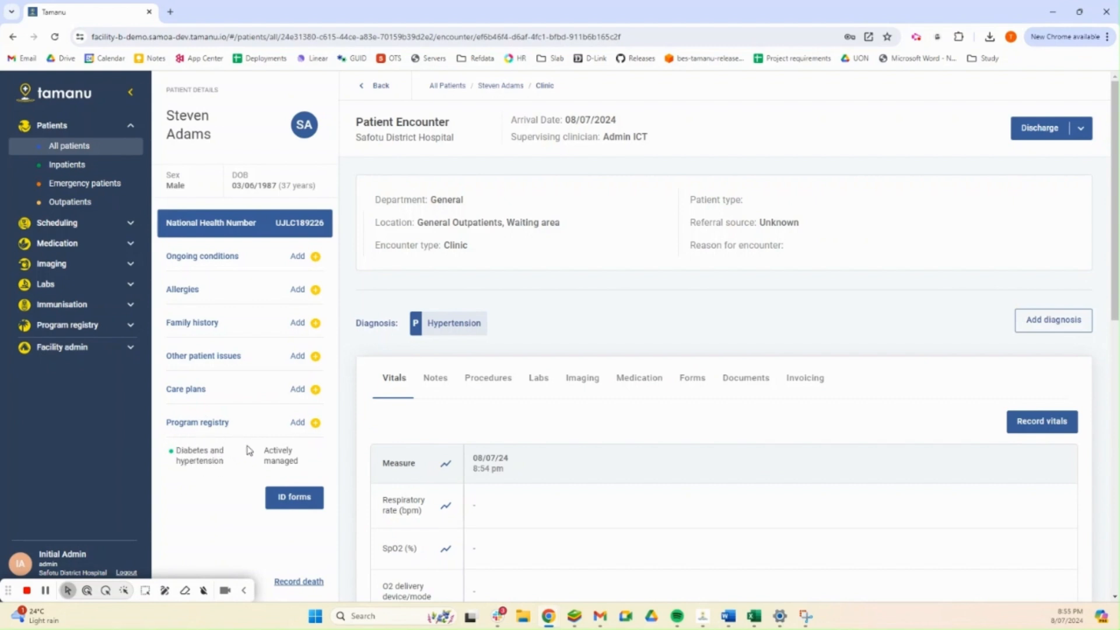
Open the patient's Diabetes and hypertension registry record, review the Village Screening Form (new) response and close it.
click(218, 464)
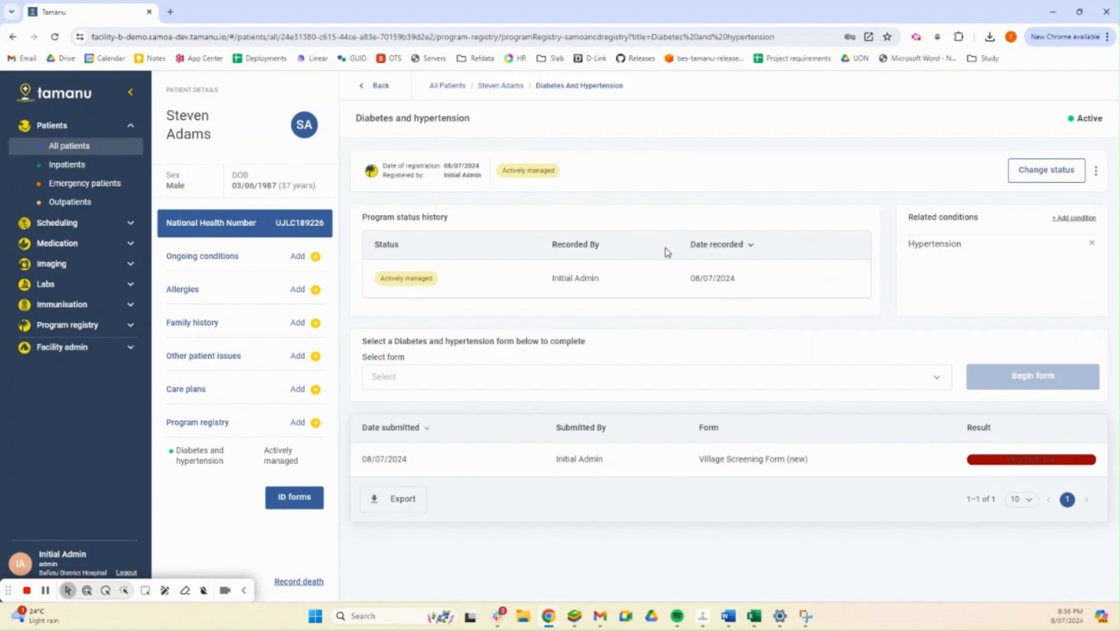
click(722, 468)
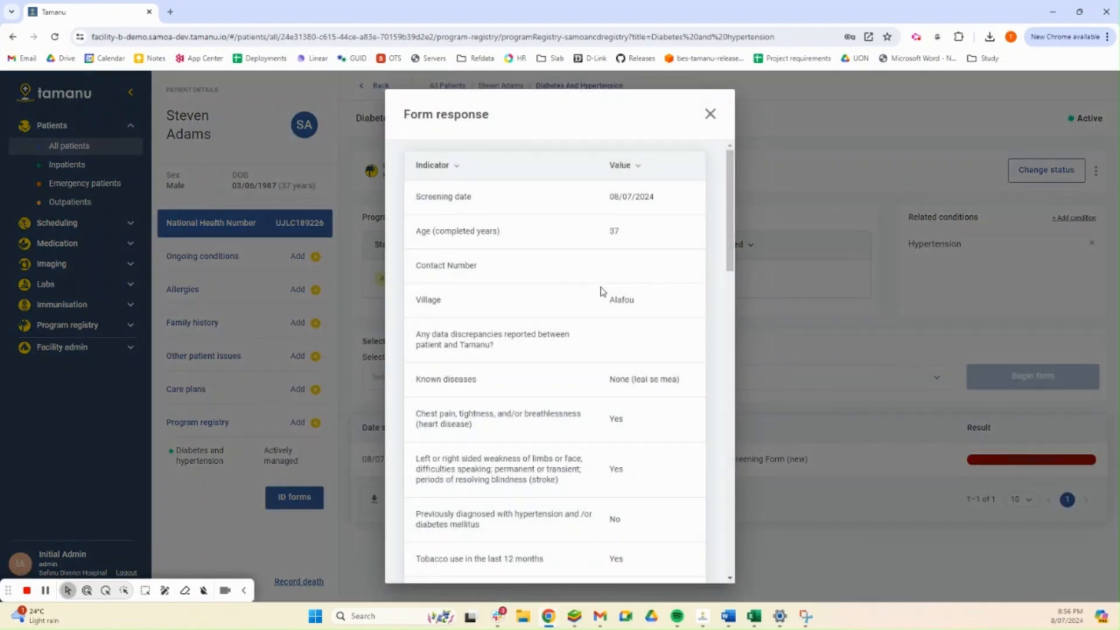
click(710, 115)
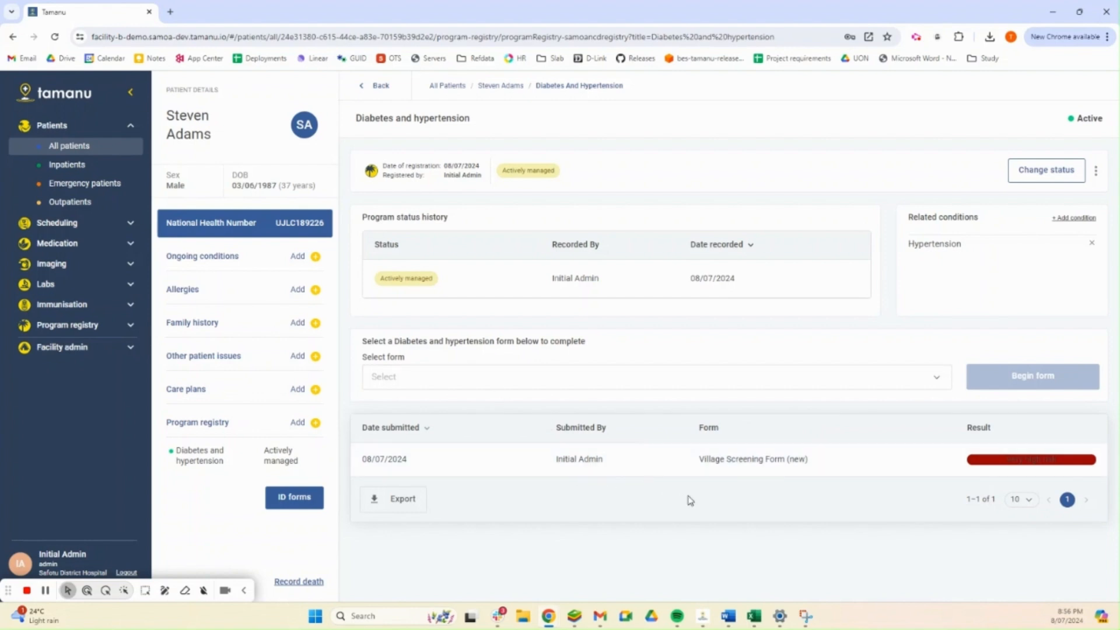
mouse_move(755, 620)
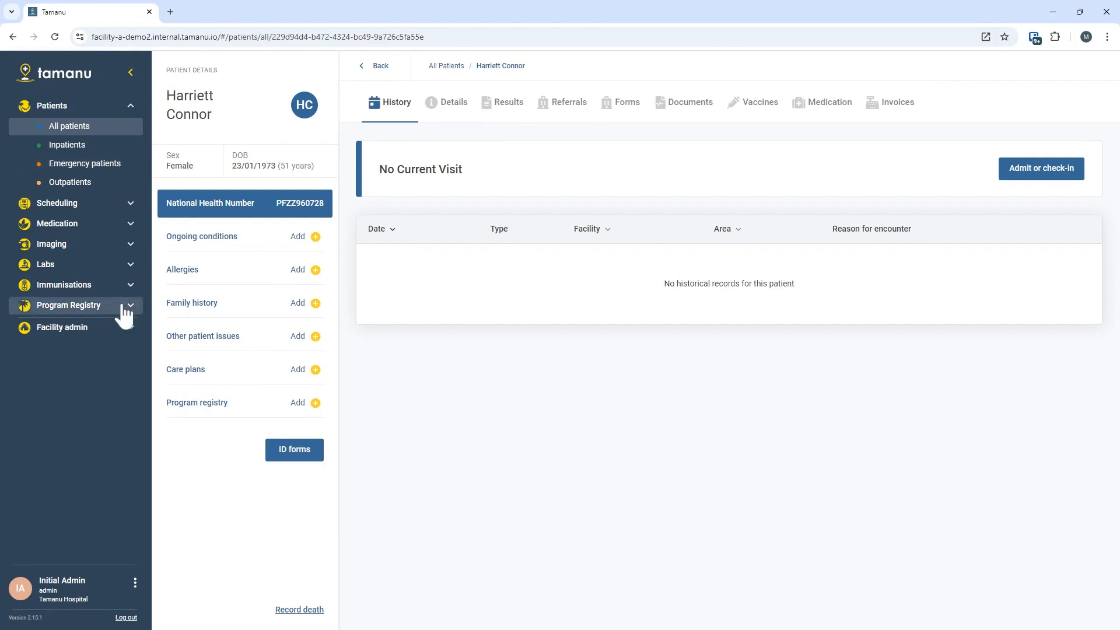
Begin a new CVD Primary Screening Form from the NCD Primary Screening program for the patient.
click(625, 111)
click(1066, 162)
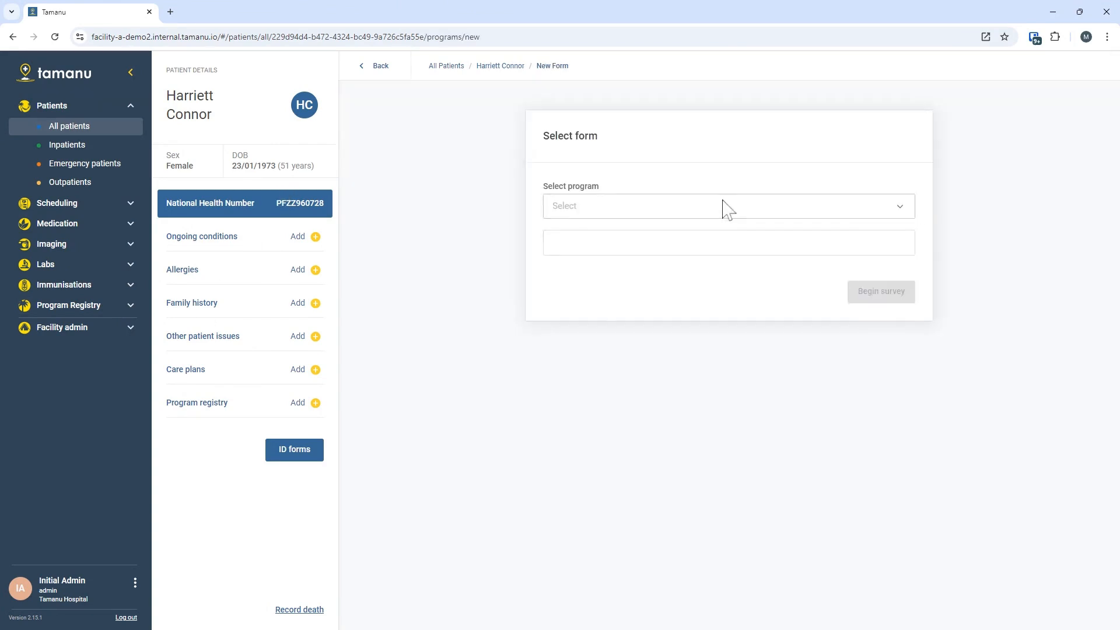
click(727, 210)
click(601, 359)
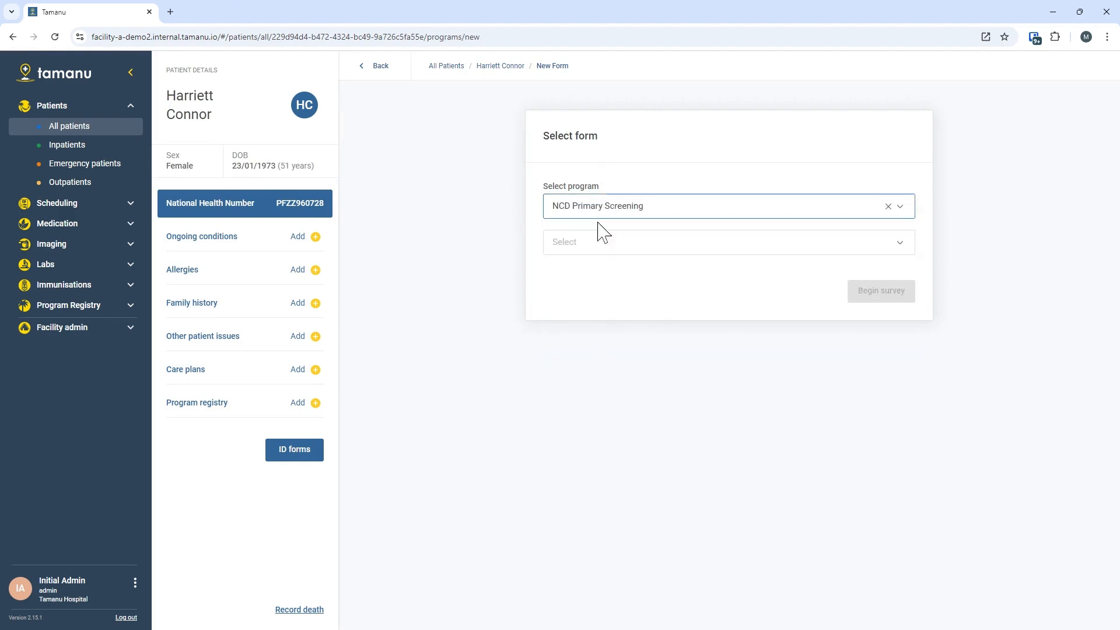
click(612, 245)
click(606, 289)
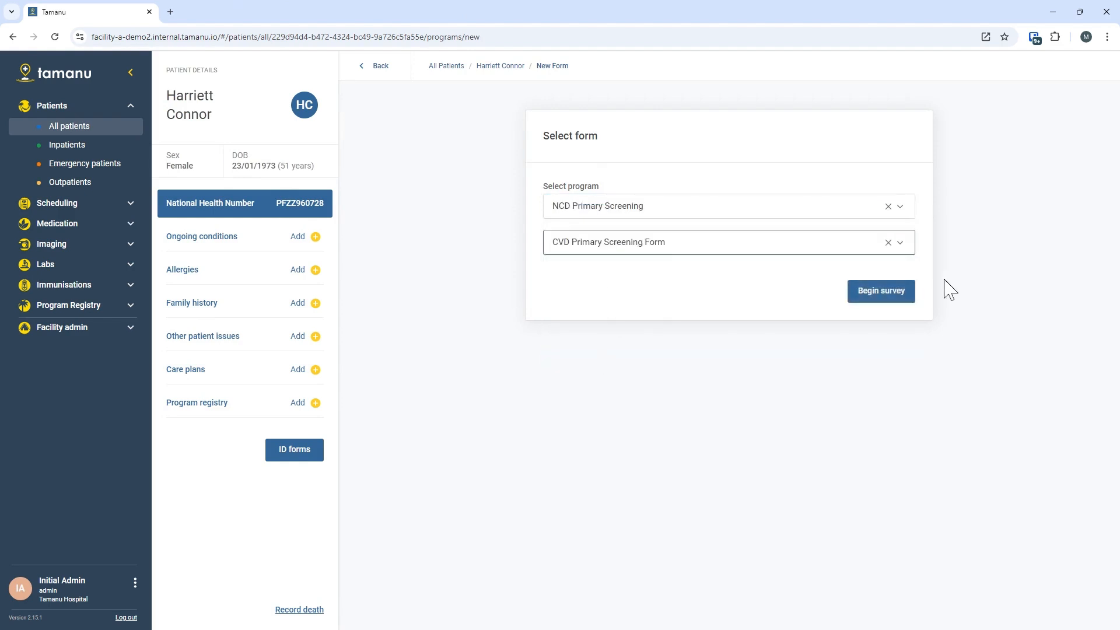
click(888, 291)
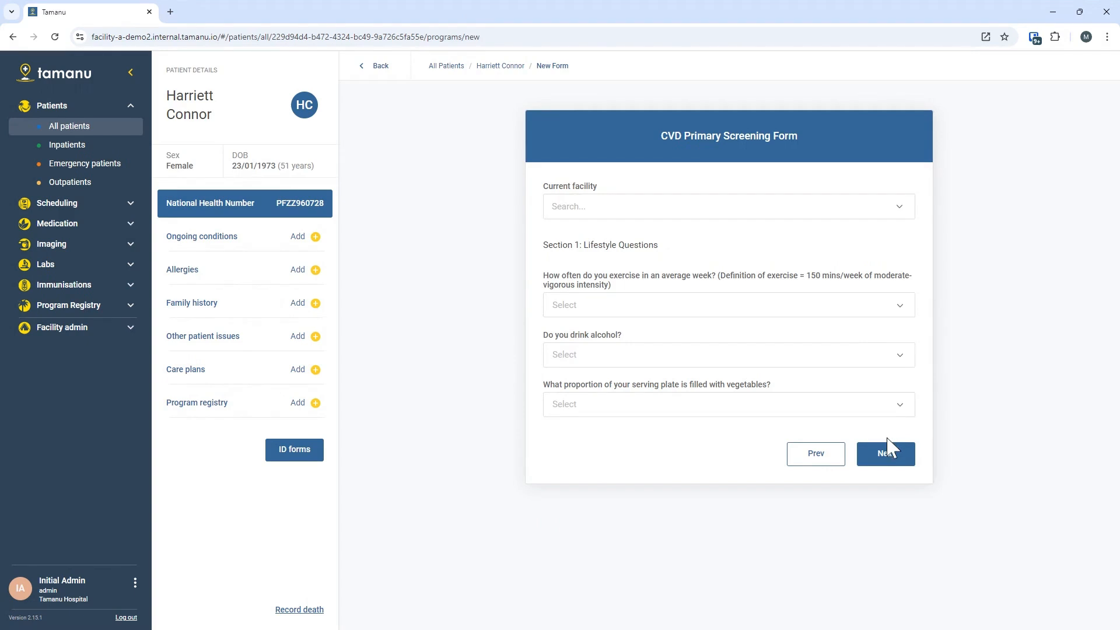
Set the current facility to Tamanu Hospital and continue past the lifestyle questions.
click(752, 208)
click(584, 306)
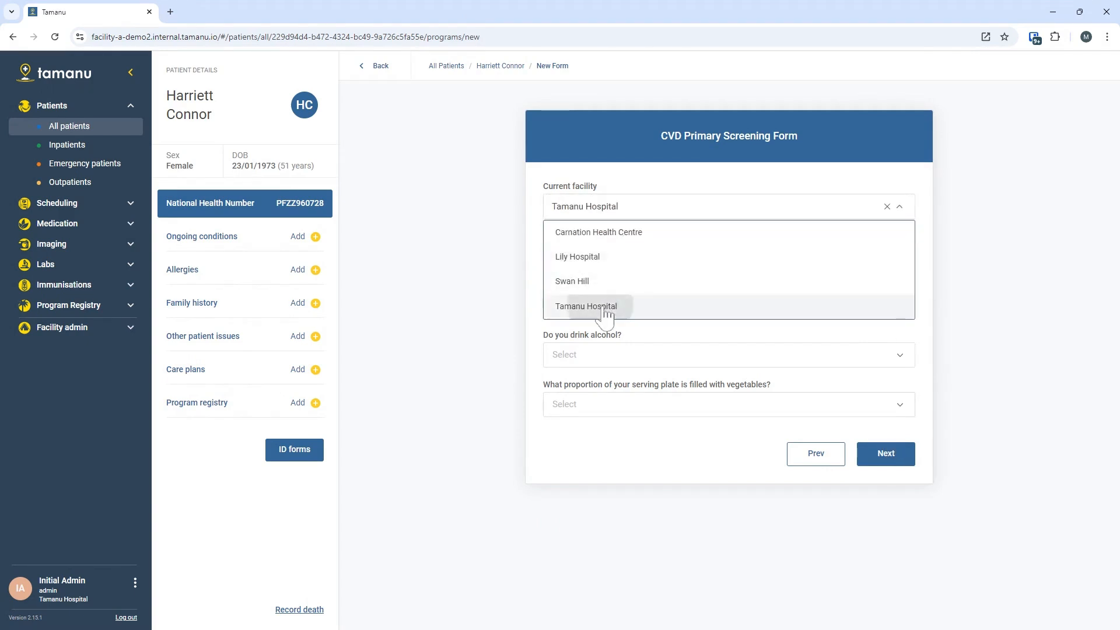
click(886, 454)
Enter a height of 160 cm and a weight of 100 kg, check the BMI category, and continue to the risk chart section.
scroll(688, 273, down, 3)
click(610, 166)
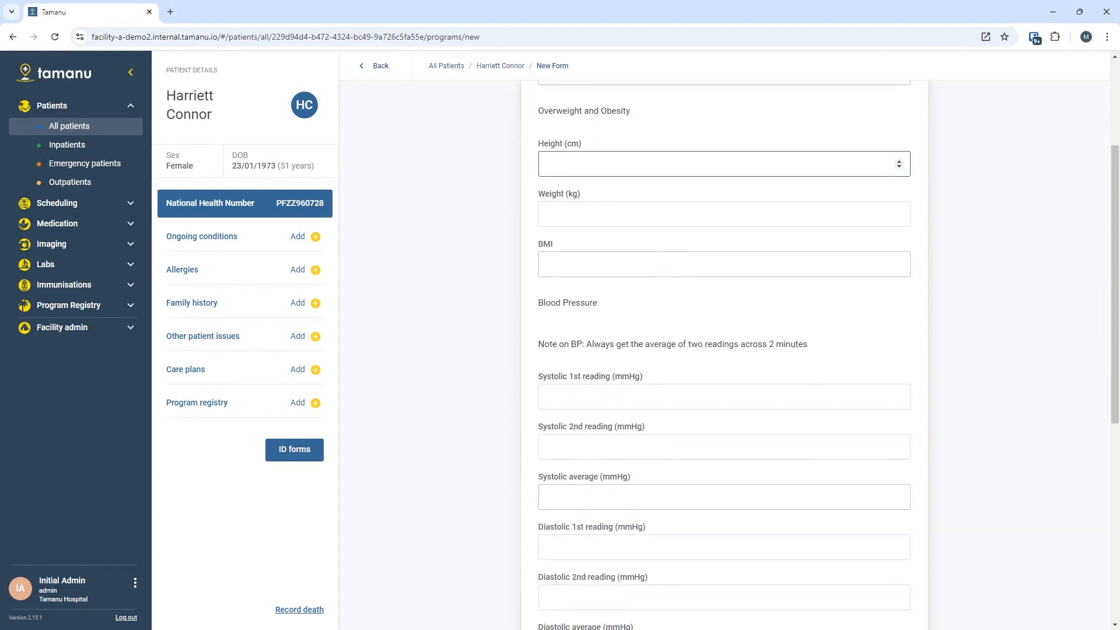
text(160)
key(Tab)
text(100)
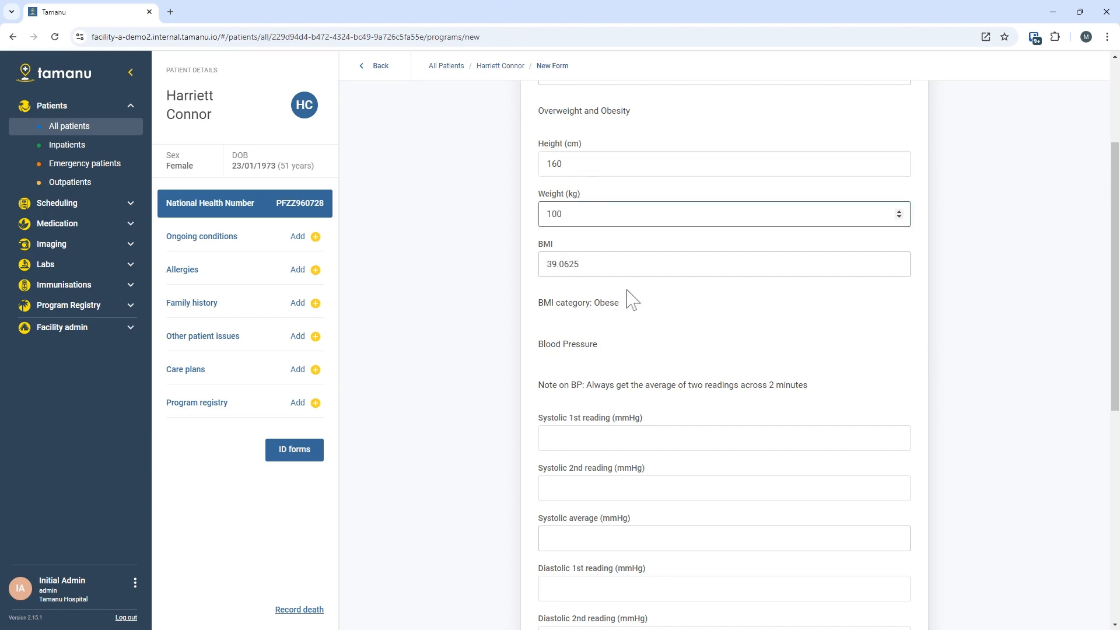
drag(620, 303, 540, 305)
click(551, 304)
scroll(630, 305, down, 8)
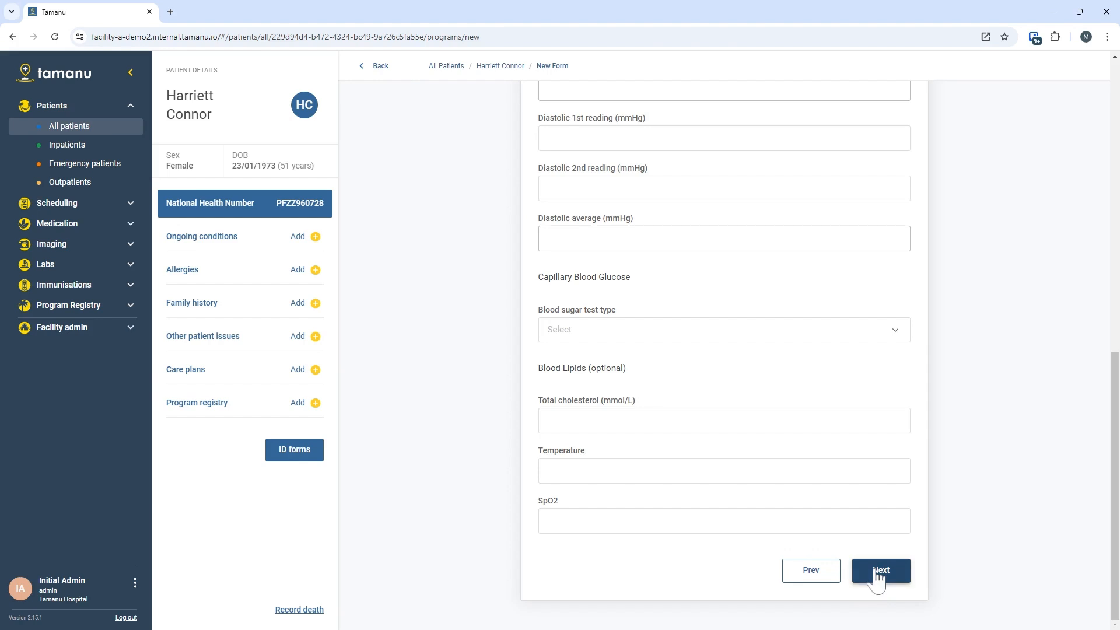
click(881, 569)
In the WHO Cardiovascular Disease Risk Chart section, set gender to Female, smoker to Yes and age to 50-59.
click(655, 253)
click(620, 269)
click(621, 301)
click(589, 327)
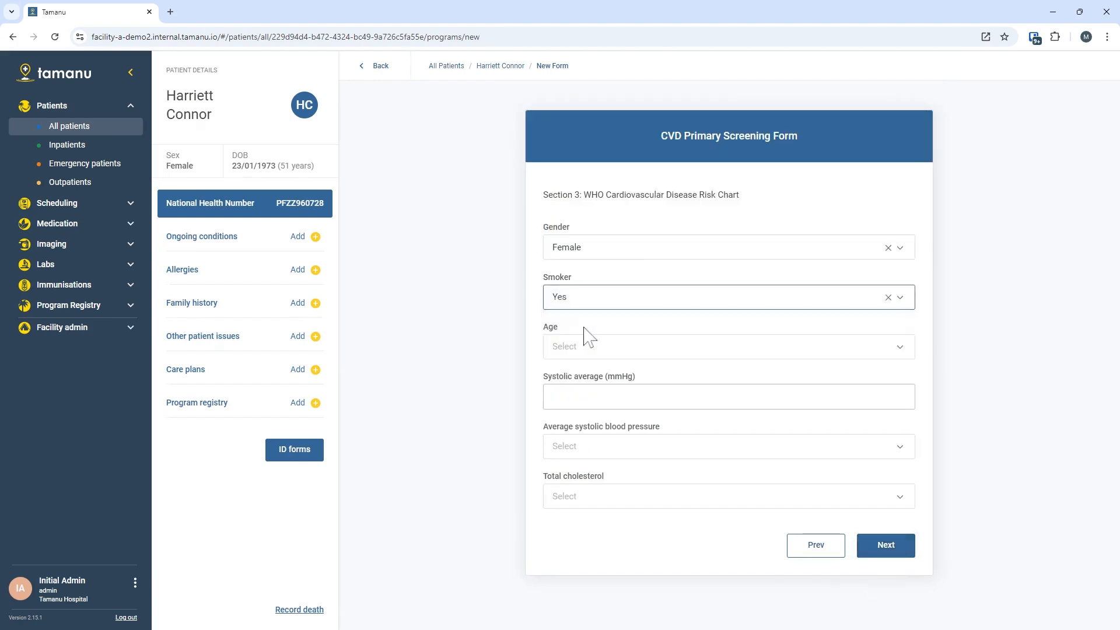
click(594, 349)
click(573, 386)
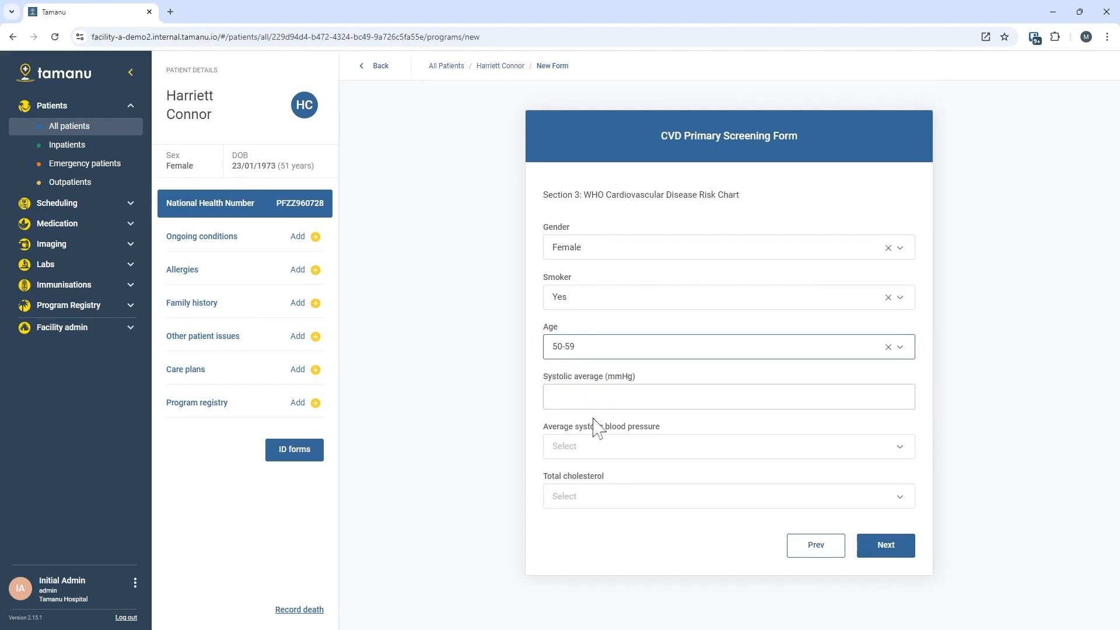
Set average systolic blood pressure to 160-179 and total cholesterol to 6-6.9, and complete the screening form.
click(595, 447)
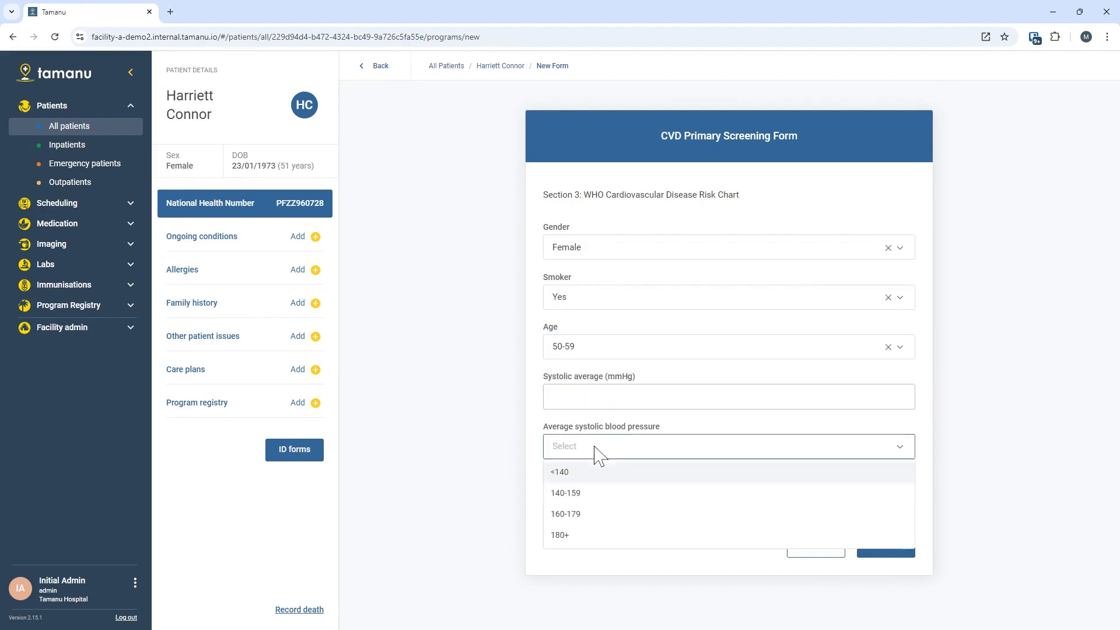
click(584, 516)
click(579, 500)
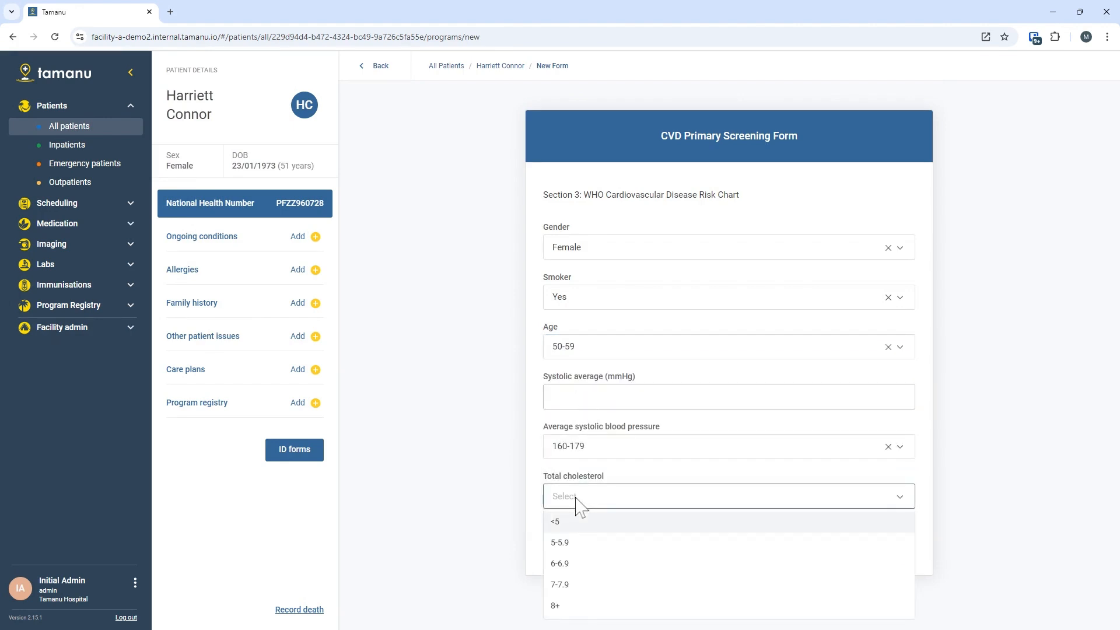
click(586, 563)
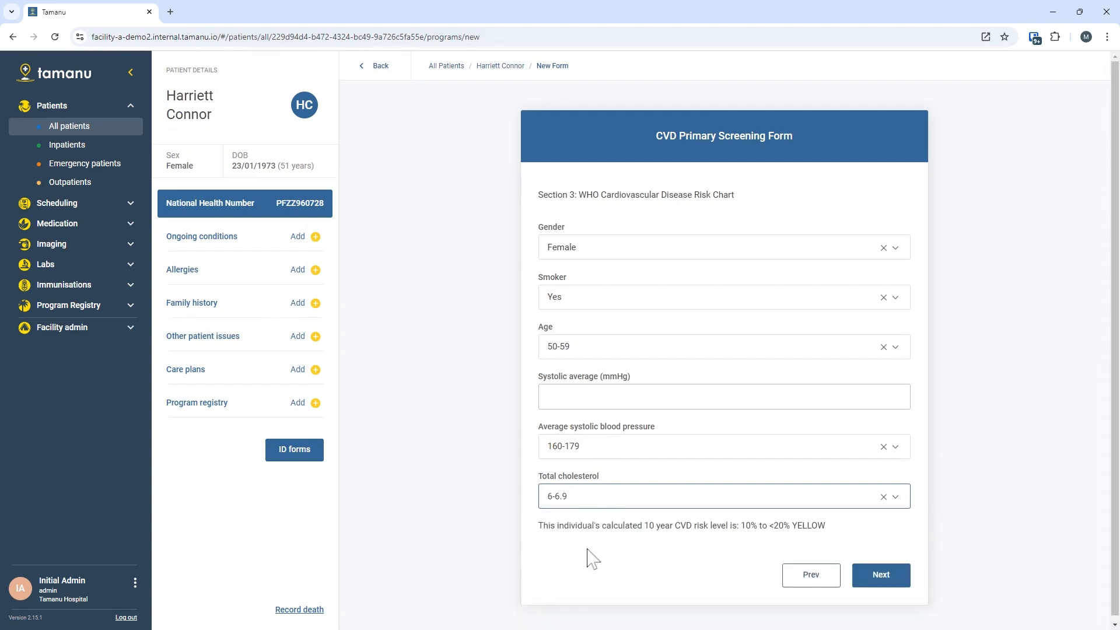
click(879, 574)
click(883, 243)
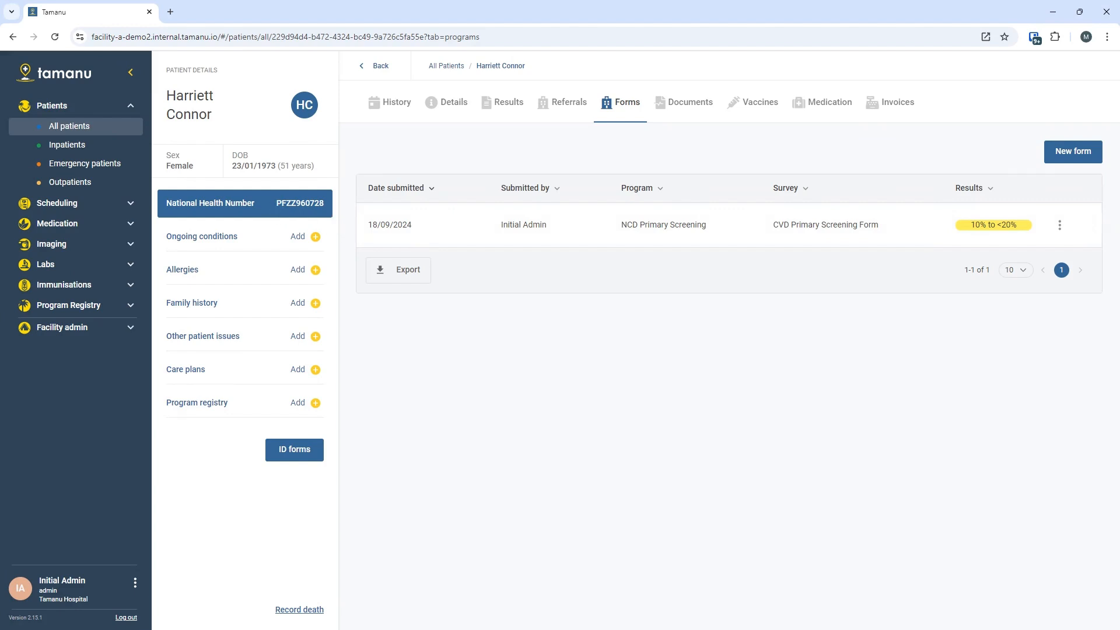
Copy the patient's National Health Number, search all patients by it, and open the matching record.
drag(280, 205, 324, 204)
key(ctrl+c)
click(78, 164)
click(73, 127)
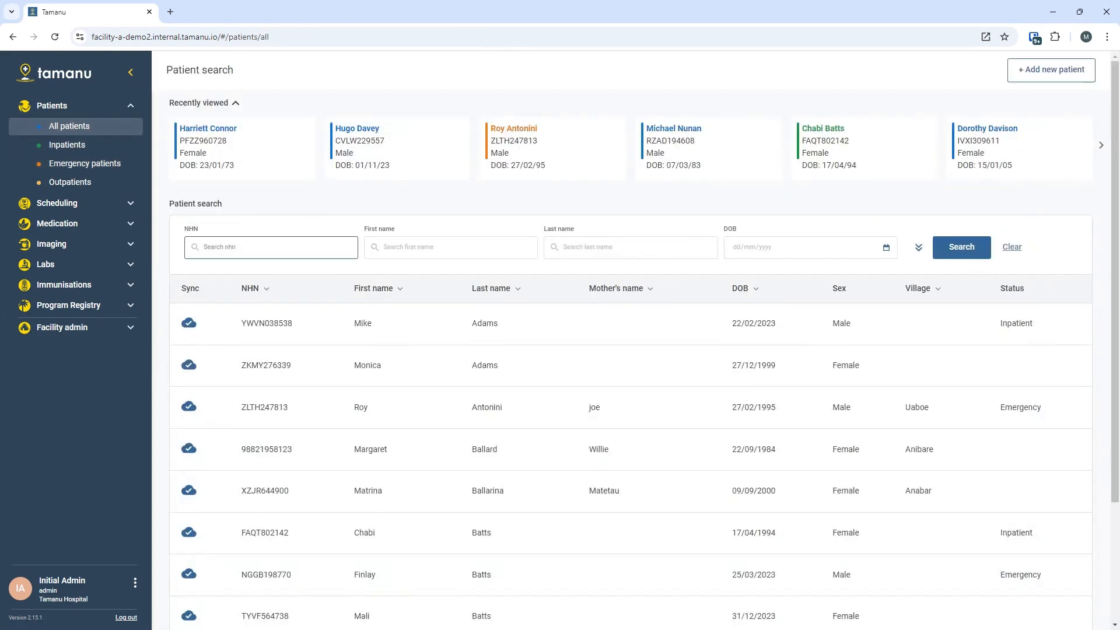
key(ctrl+v)
click(959, 249)
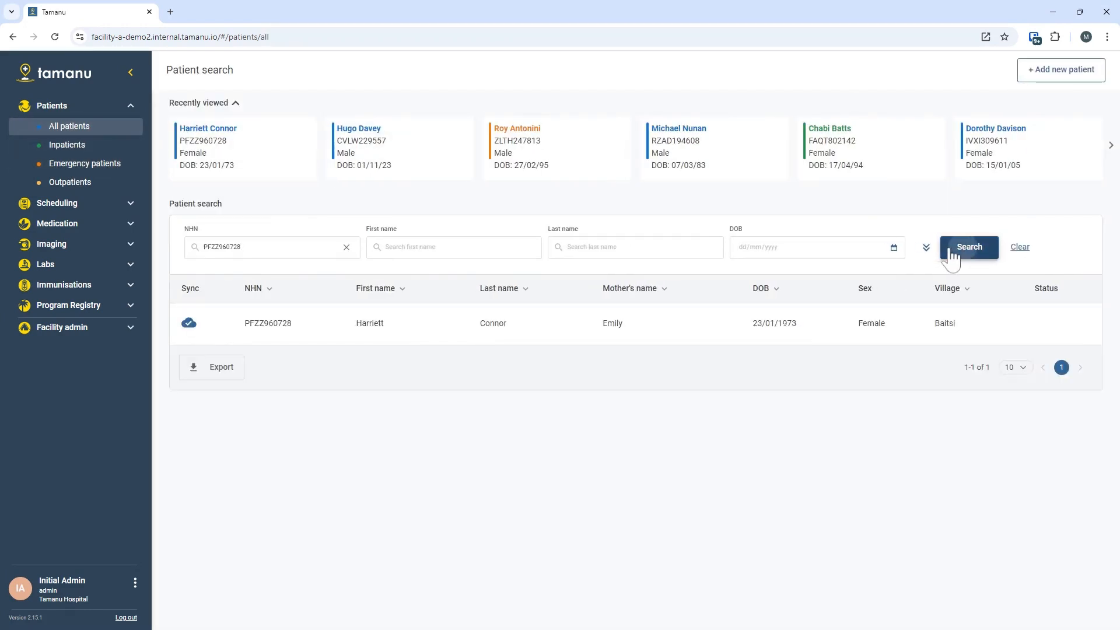
click(548, 332)
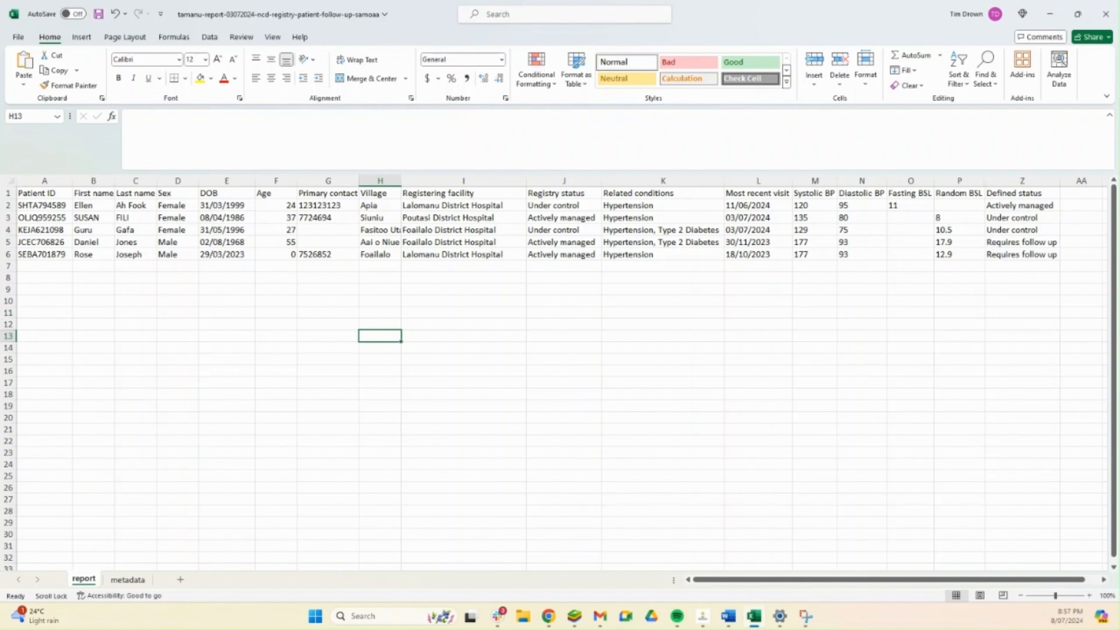
View the NCD registry patient follow-up report in Excel and switch back to Tamanu.
key(alt+Tab)
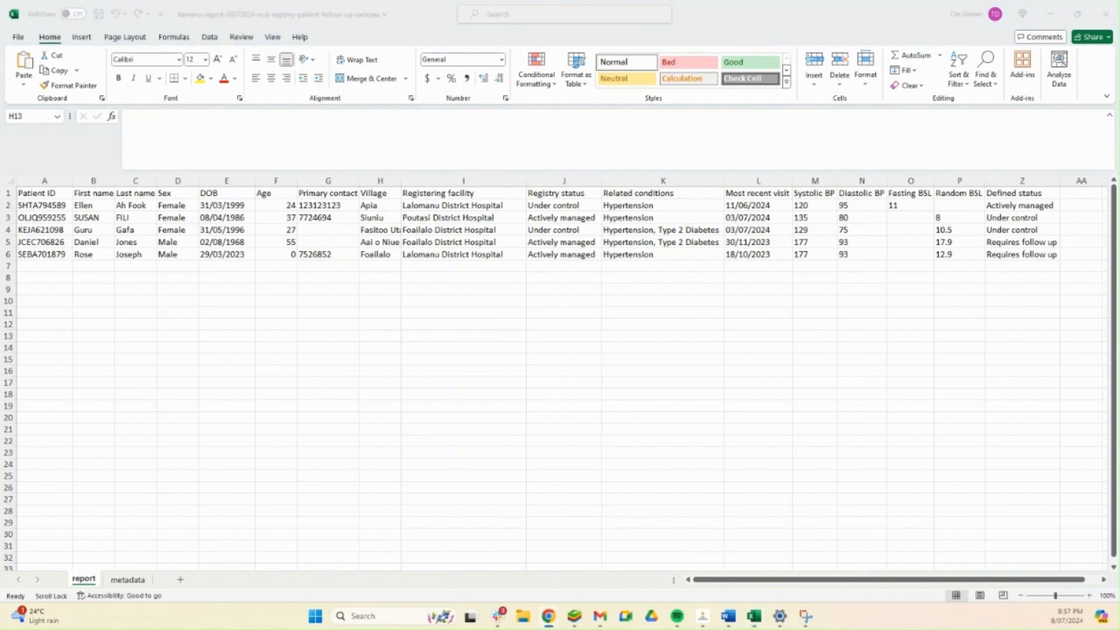
key(alt+Tab)
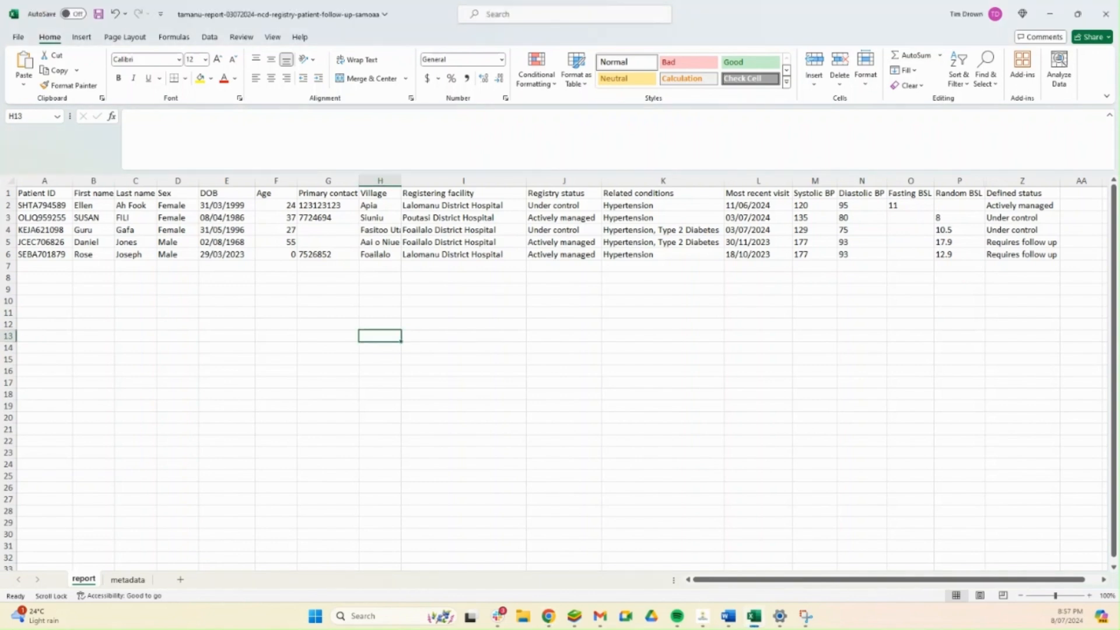
key(alt+Tab)
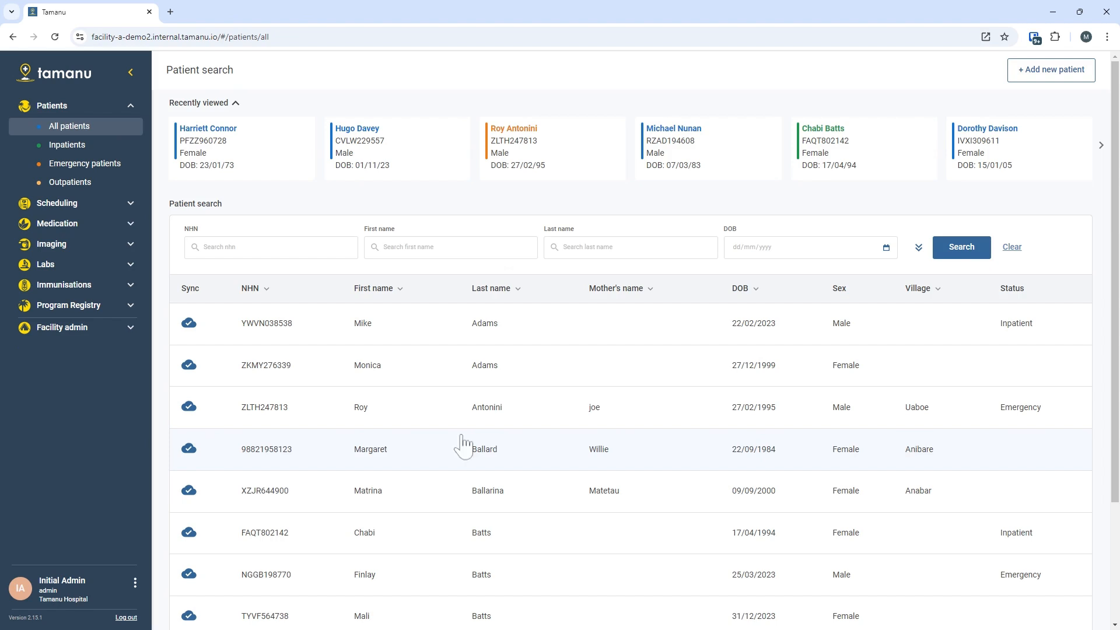
Open the NCD Program Registry and examine the listed patients' related conditions, registering facilities and statuses.
click(95, 309)
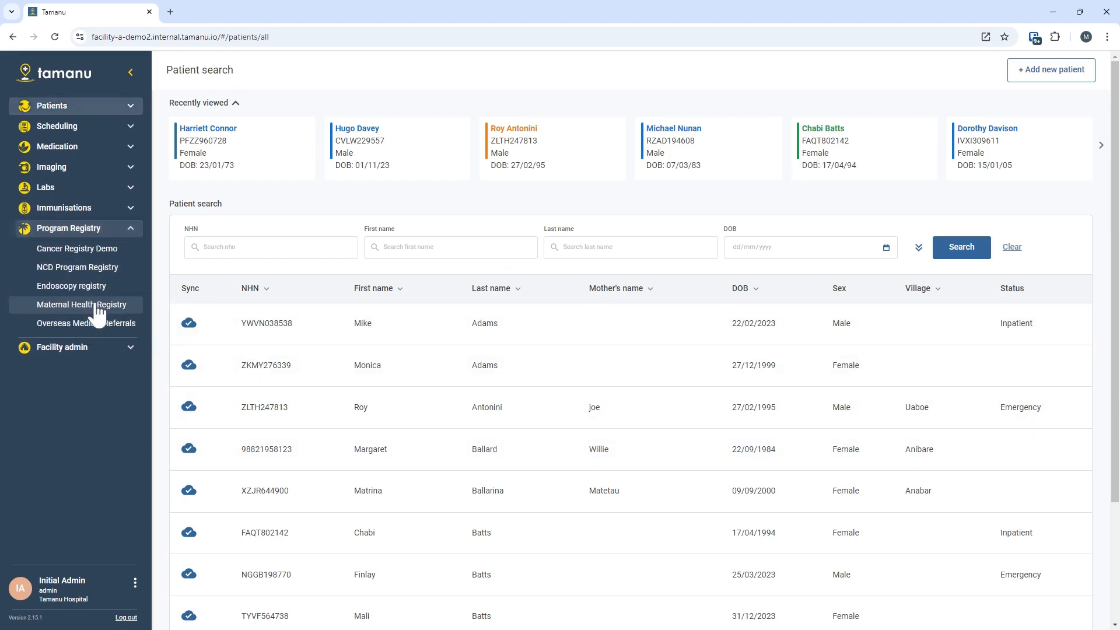
click(69, 268)
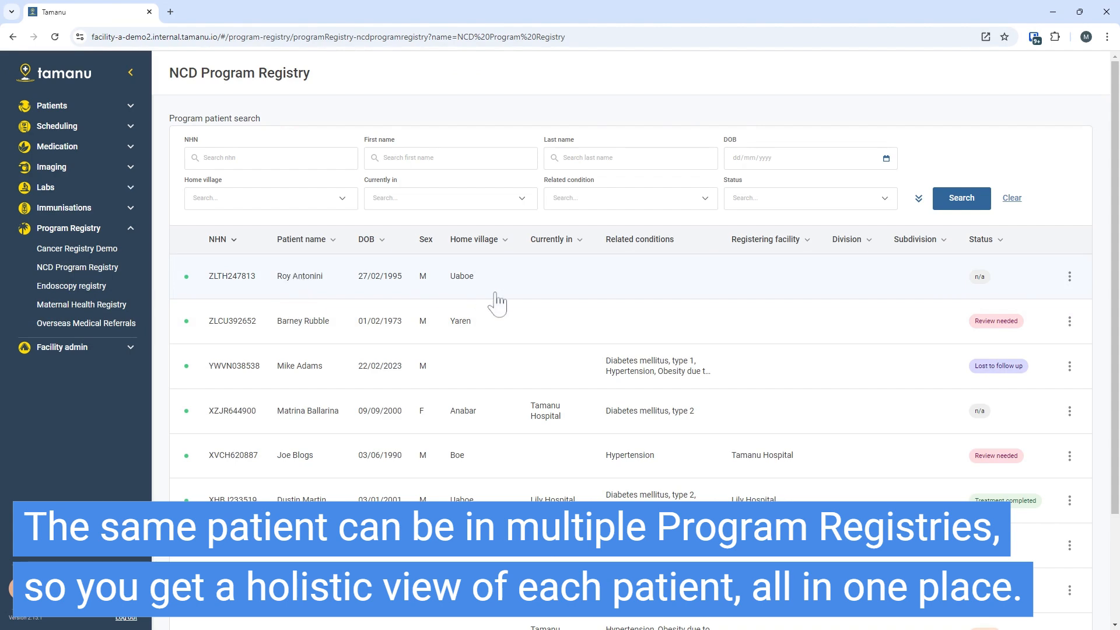
scroll(513, 301, down, 1)
scroll(852, 214, down, 1)
scroll(851, 216, up, 2)
scroll(964, 325, down, 2)
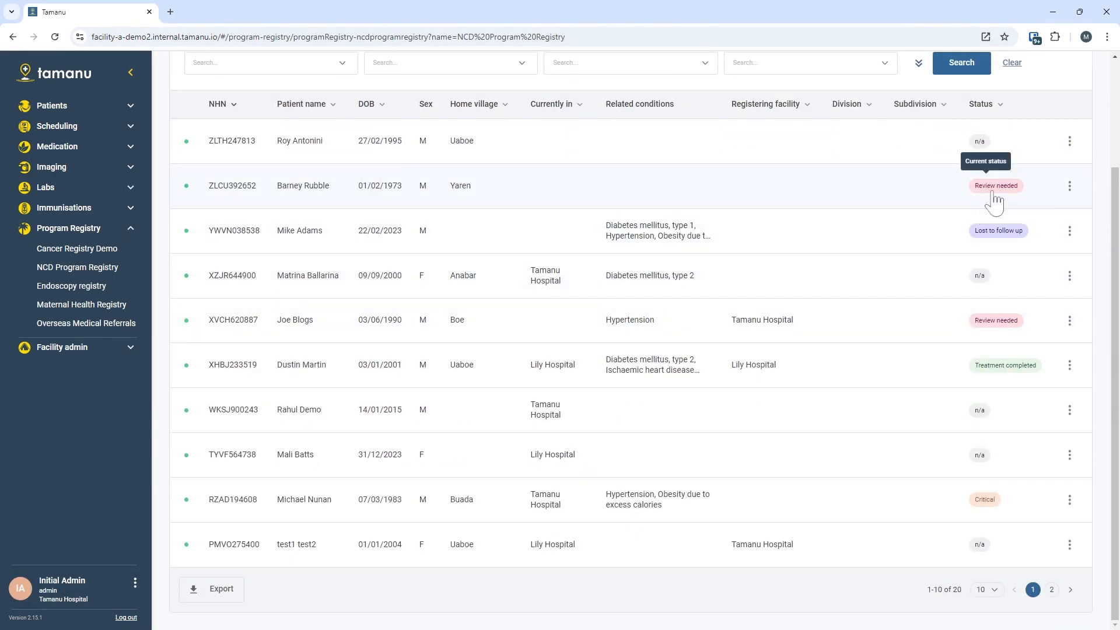
Filter the NCD Program Registry patients by the related condition Hypertension and run the search.
scroll(669, 244, up, 2)
scroll(670, 244, up, 1)
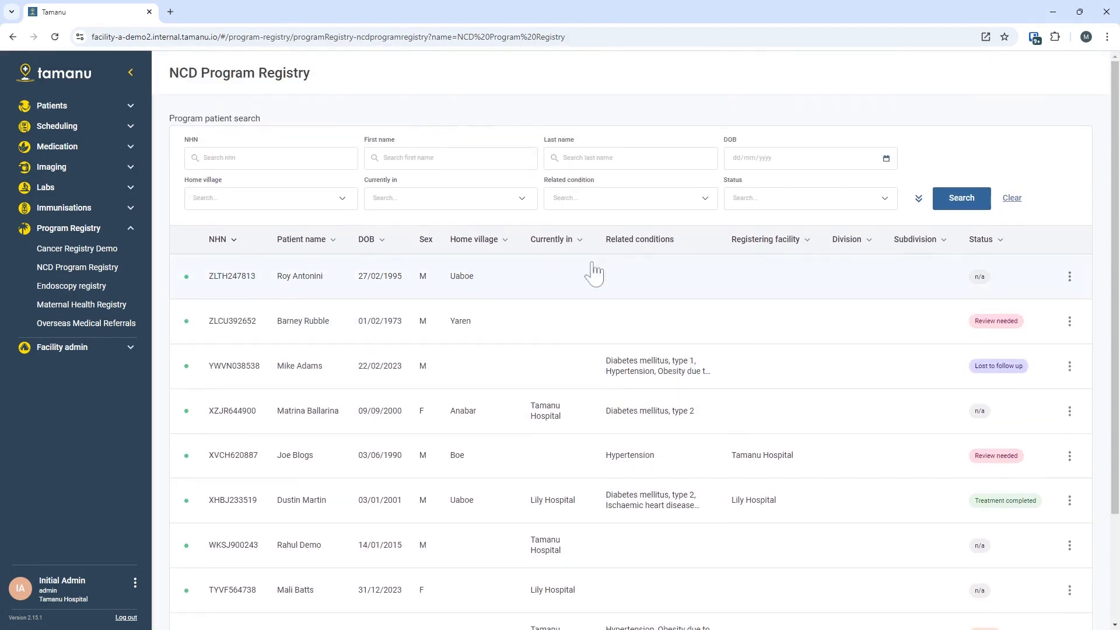
click(609, 199)
scroll(609, 262, down, 3)
click(578, 244)
click(959, 199)
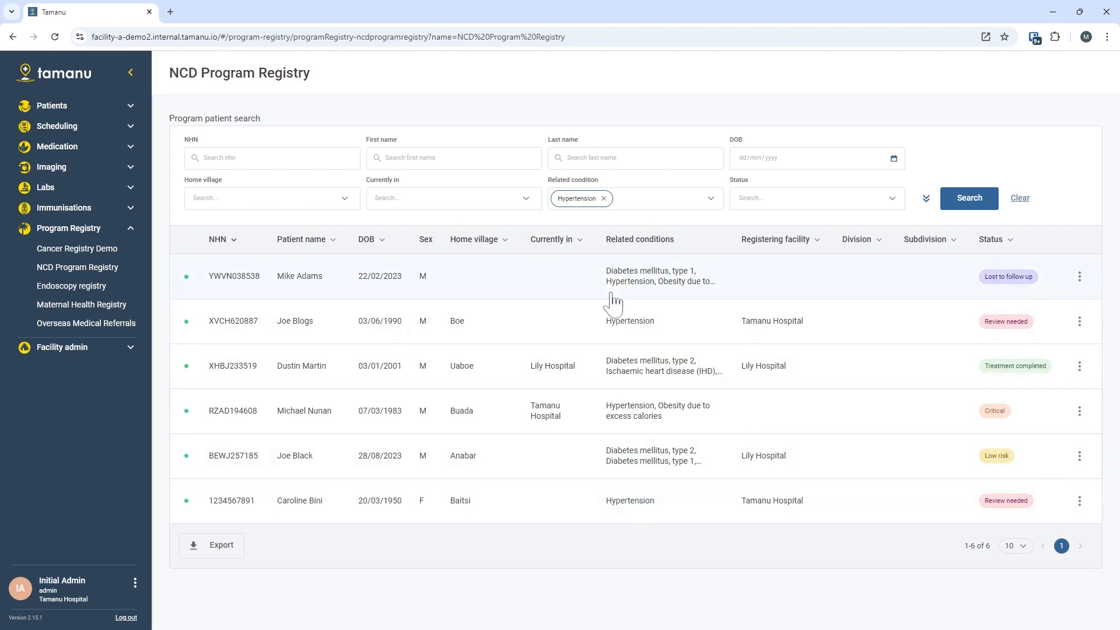
Add Diabetes mellitus, type 1 to the related condition filter, rerun the search, and view the additional search filters.
click(634, 205)
click(620, 259)
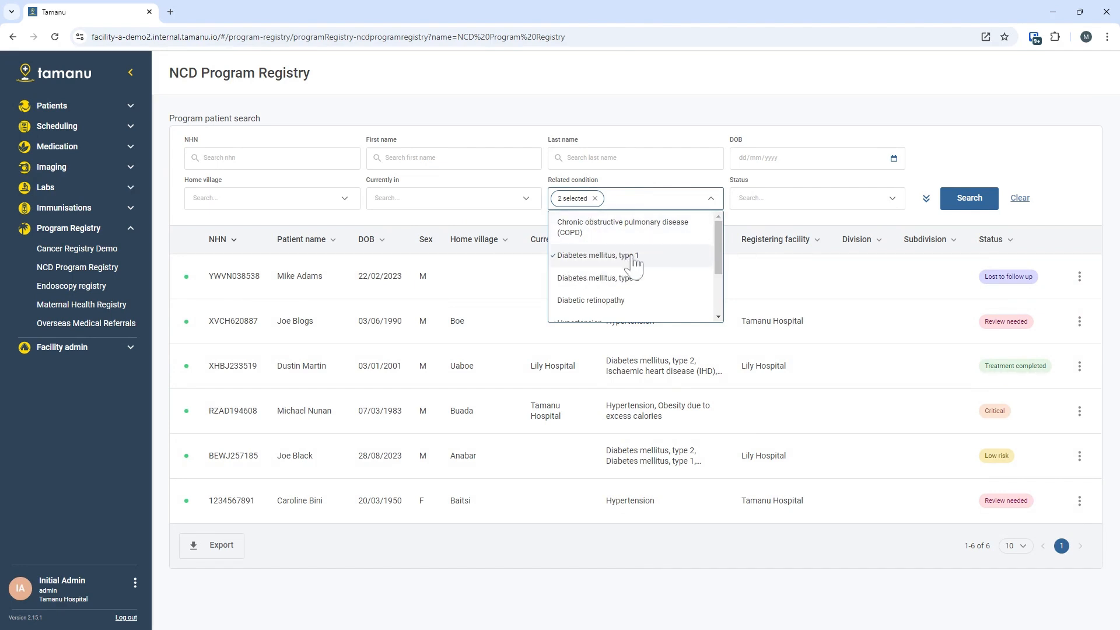
click(968, 198)
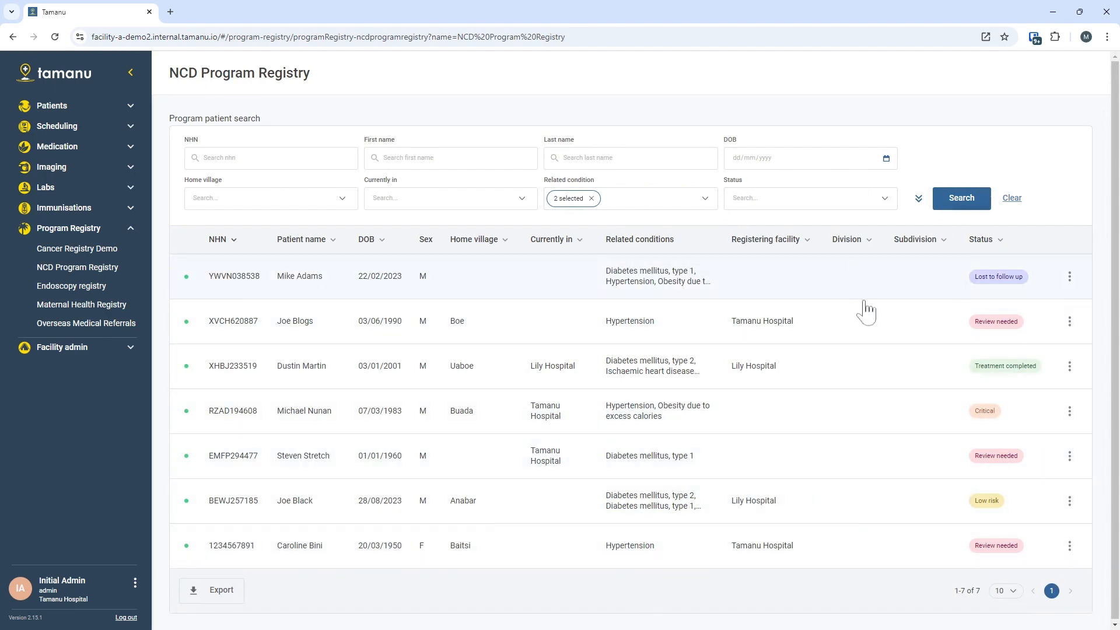
click(918, 197)
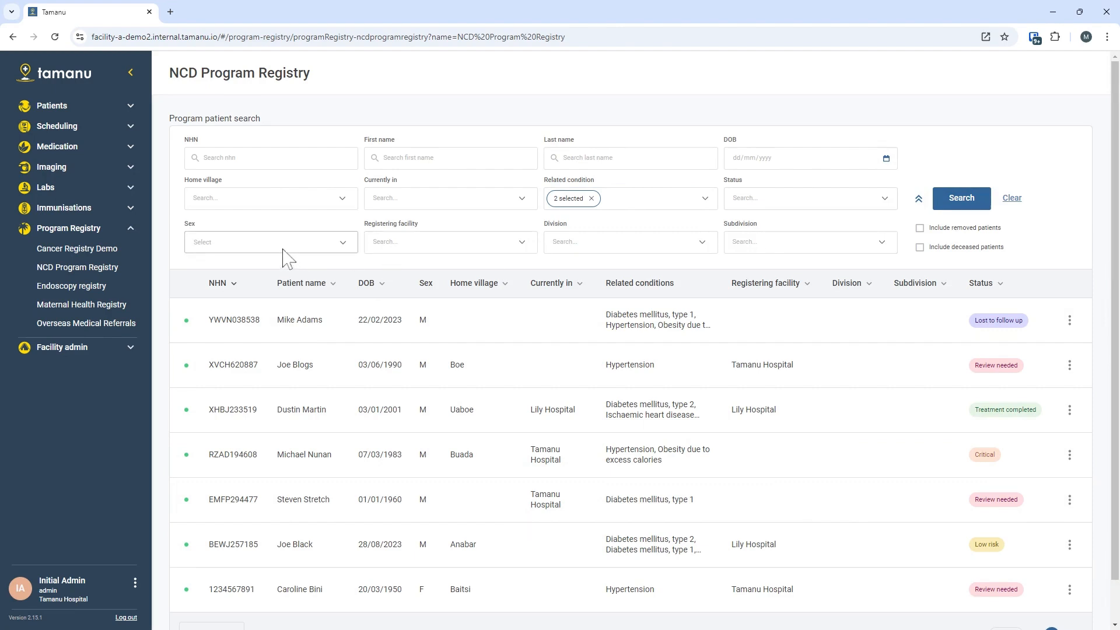
click(924, 201)
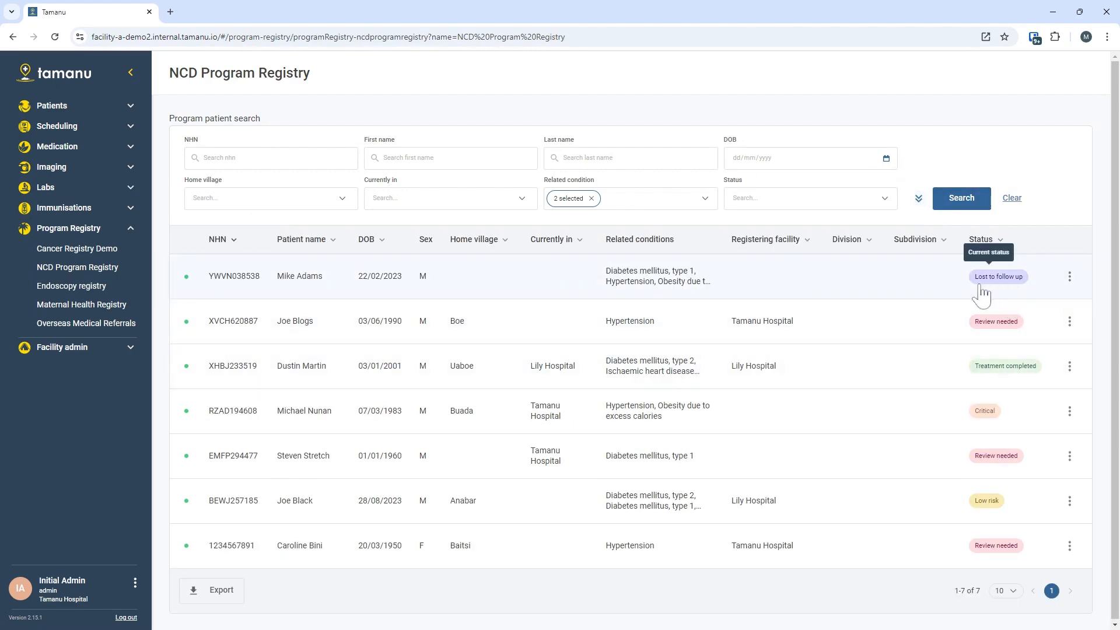
Clear the registry search filters and search for patients with the status Review needed.
click(1012, 202)
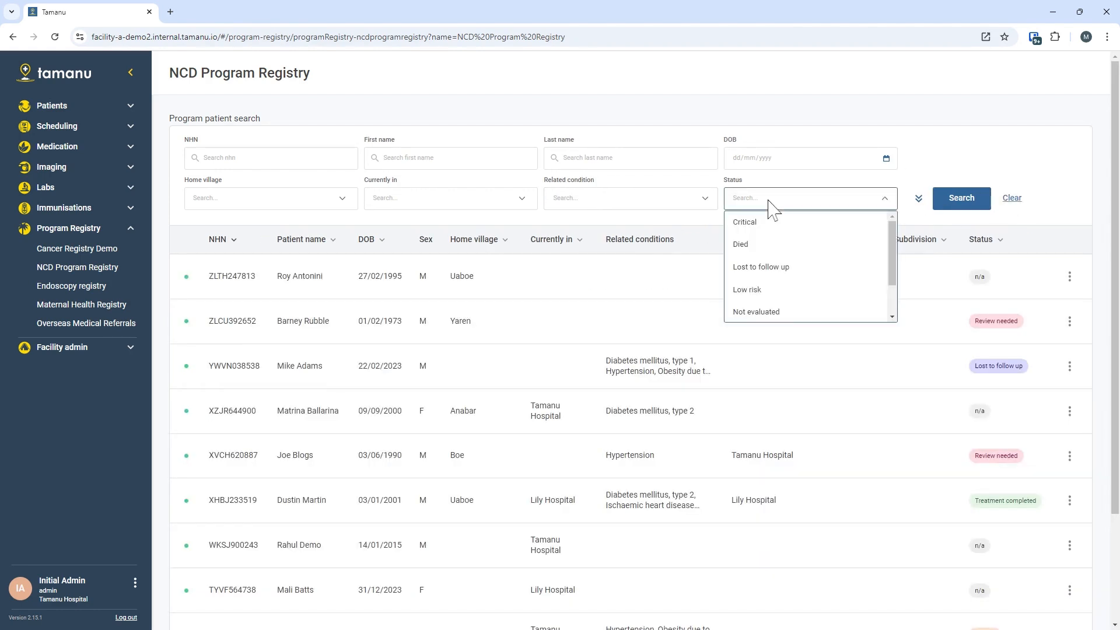
scroll(761, 312, down, 2)
click(758, 287)
click(959, 204)
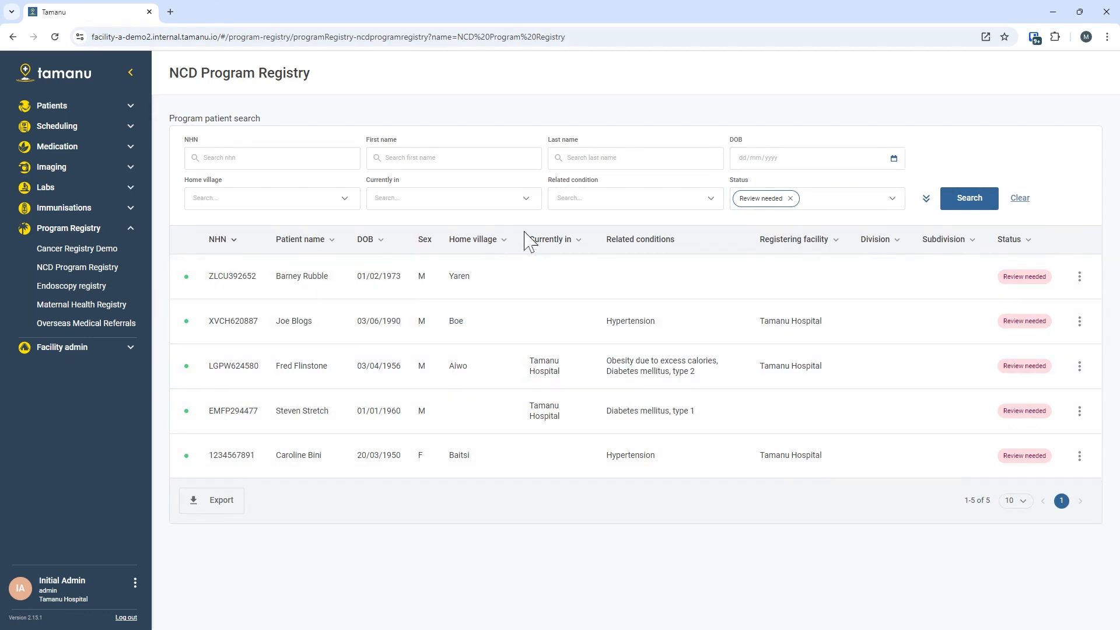
Replace the status filter with home village Buada, run the search, and open the matching patient's registry record.
click(791, 199)
click(318, 198)
scroll(291, 280, down, 2)
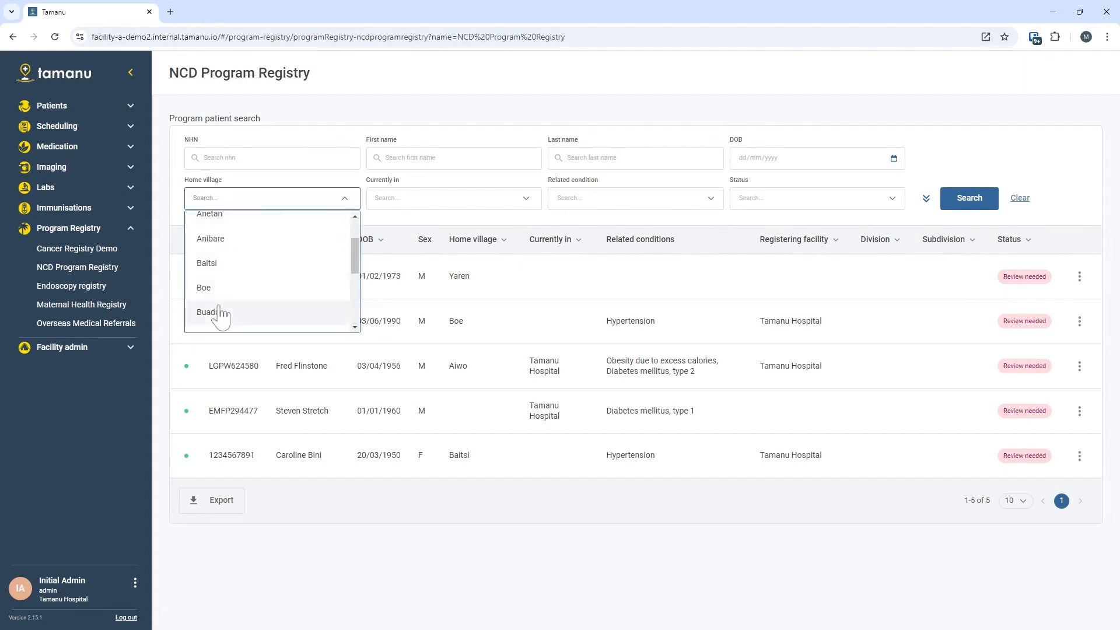
click(221, 310)
click(962, 198)
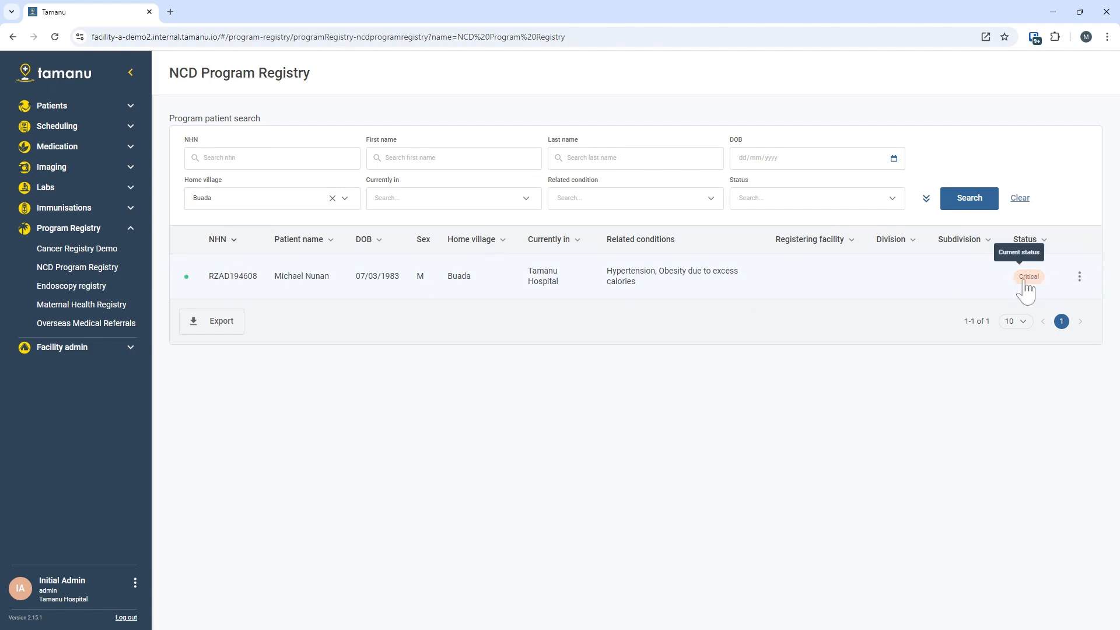
click(634, 281)
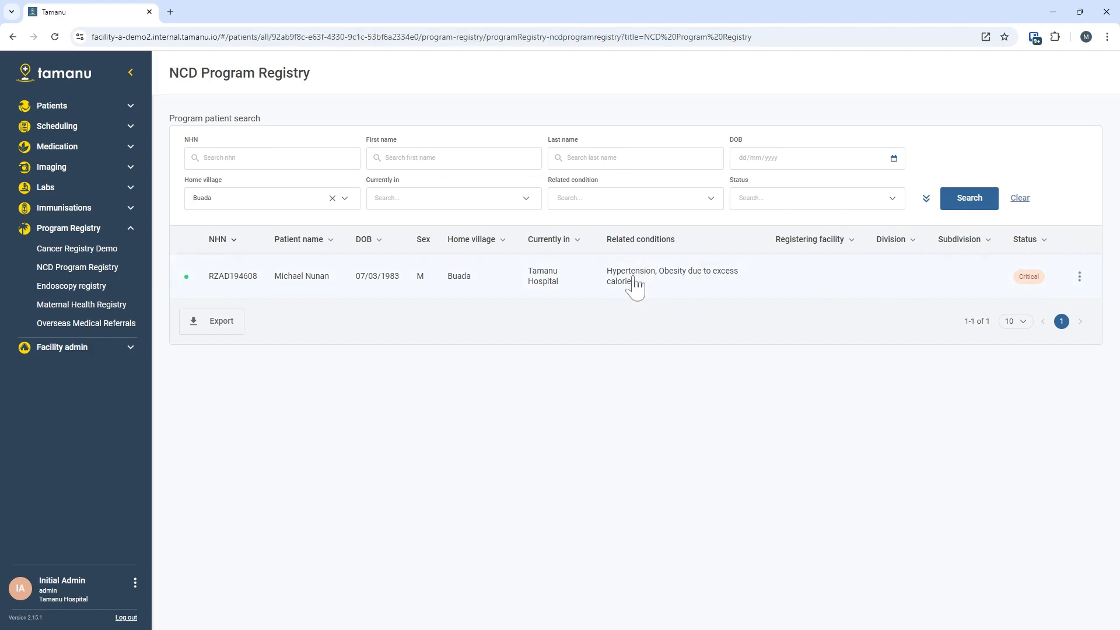